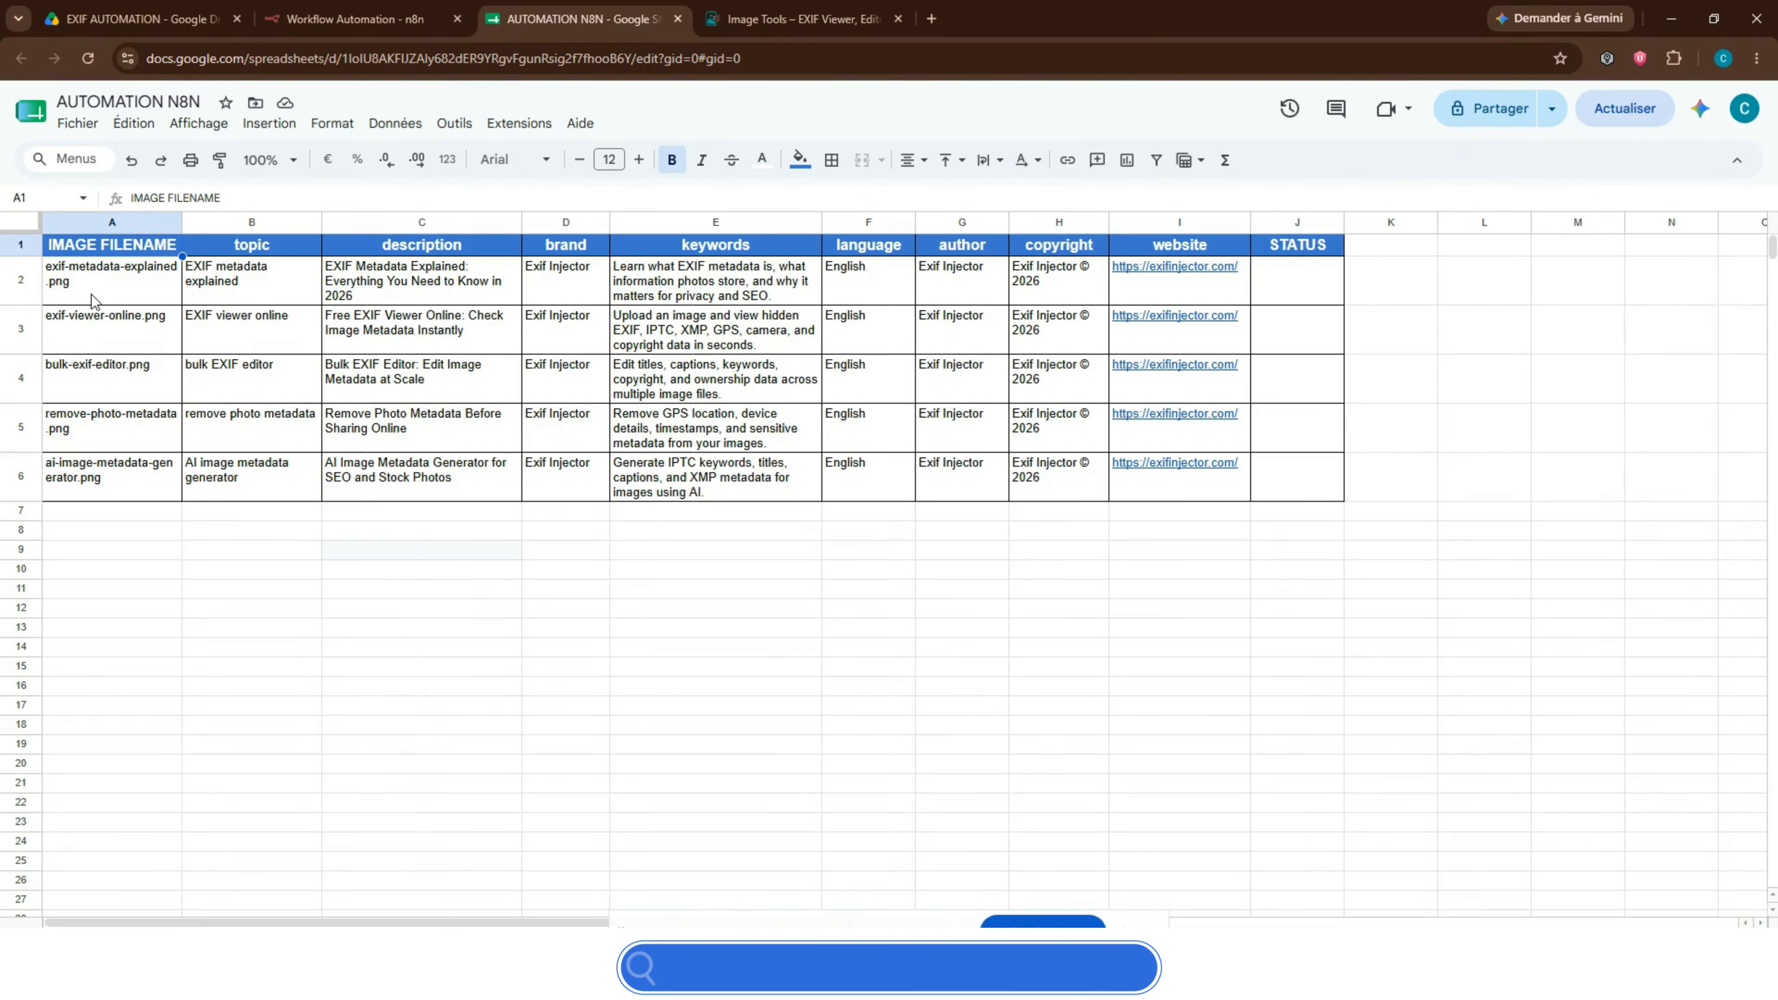
# - Check the EXIF AUTOMATION folder in Google Drive, then review the AUTOMATION N8N sheet's header cells from IMAGE FILENAME to STATUS
pyautogui.click(115, 5)
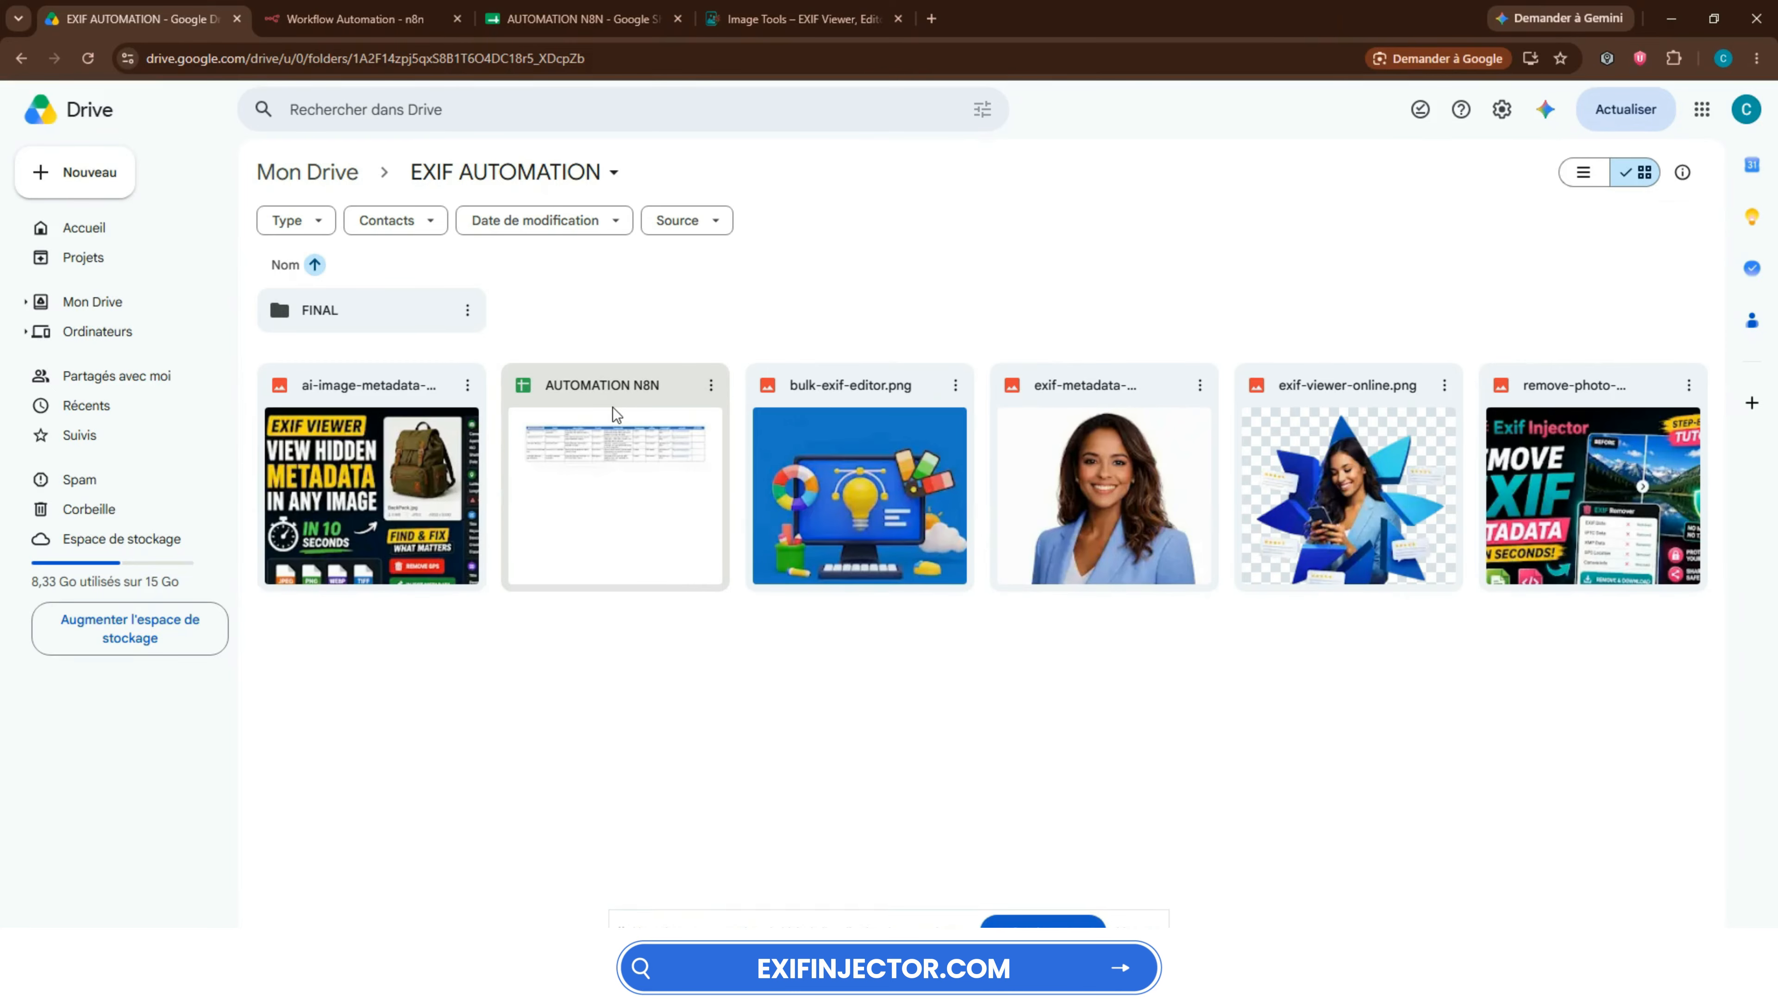
pyautogui.click(568, 29)
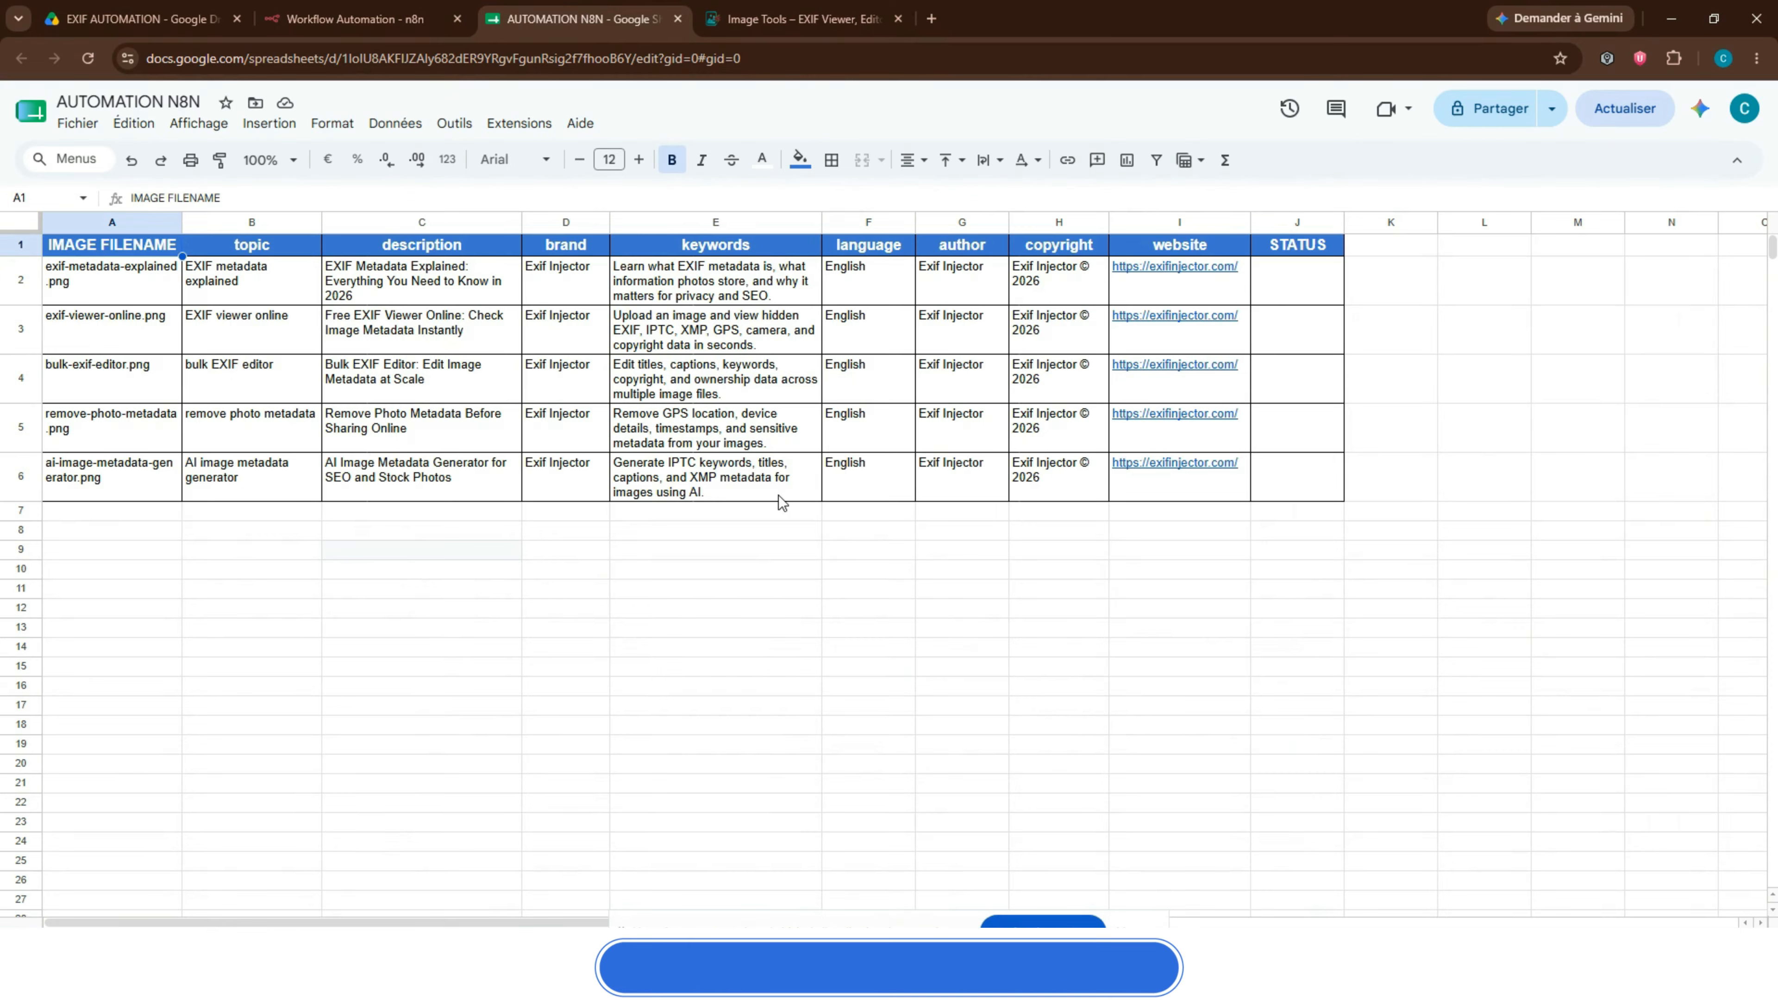
pyautogui.press('Right')
pyautogui.press('Right')
pyautogui.press('Right')
pyautogui.press('Right')
pyautogui.press('Right')
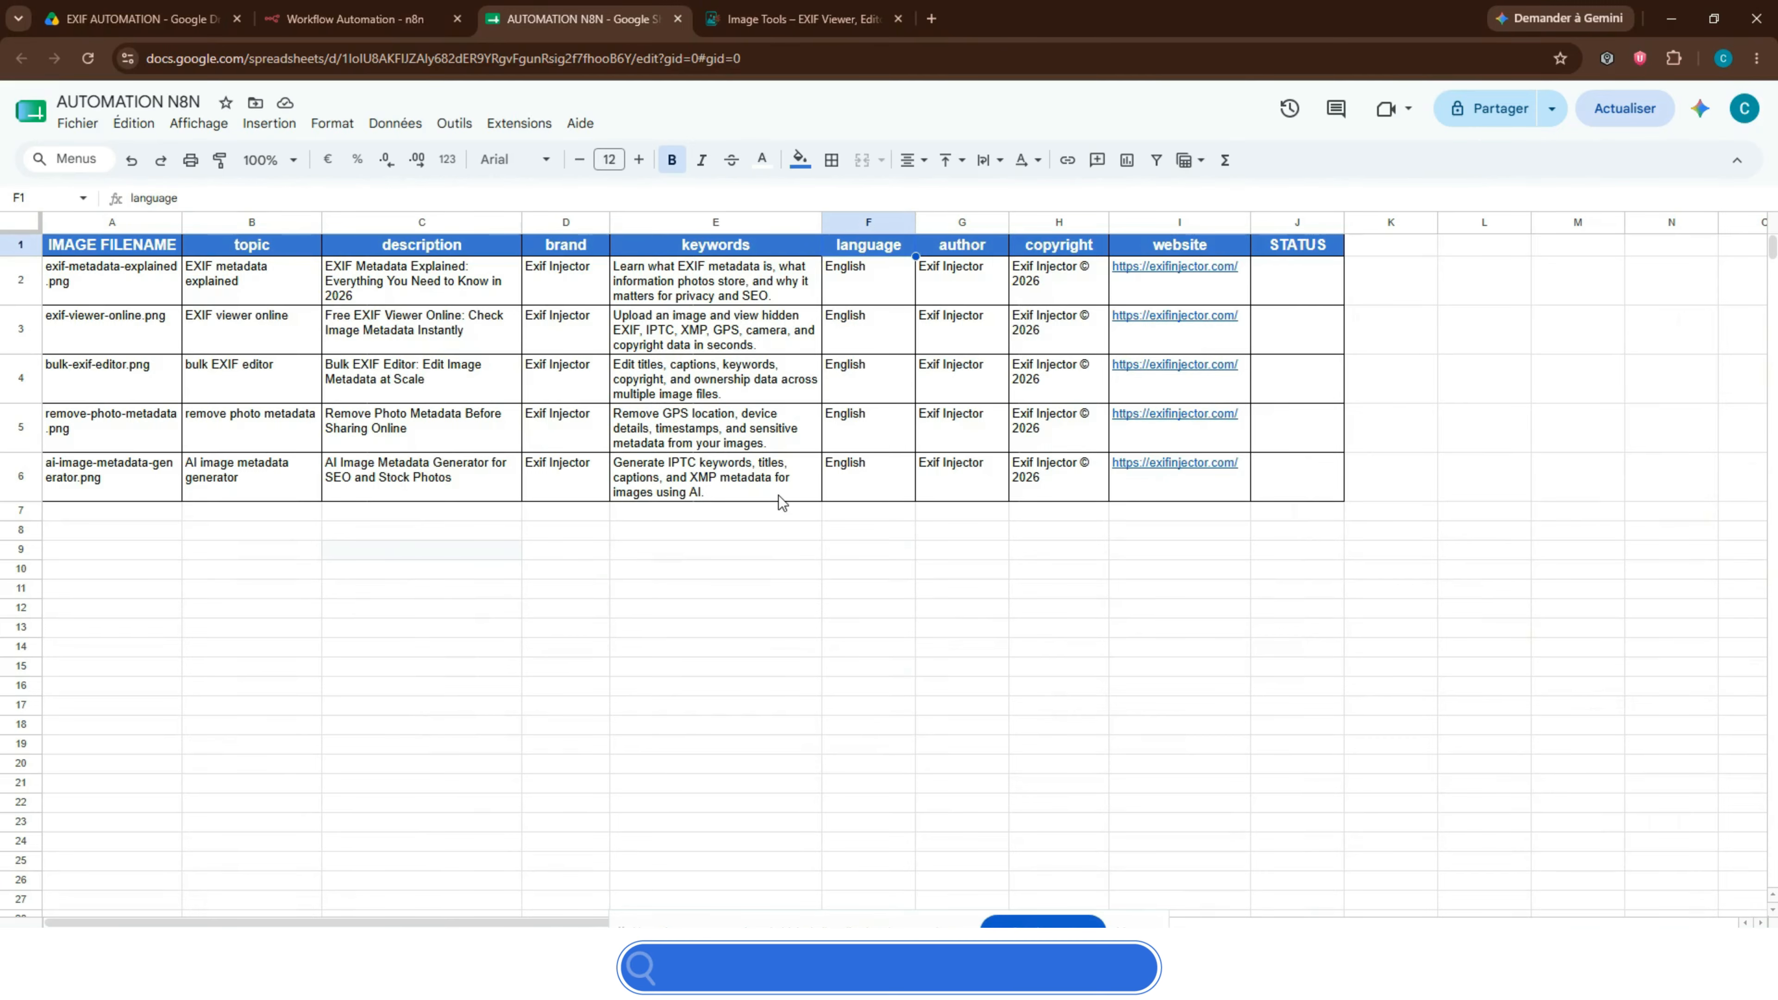
pyautogui.press('Right')
pyautogui.press('Right')
pyautogui.press('Right')
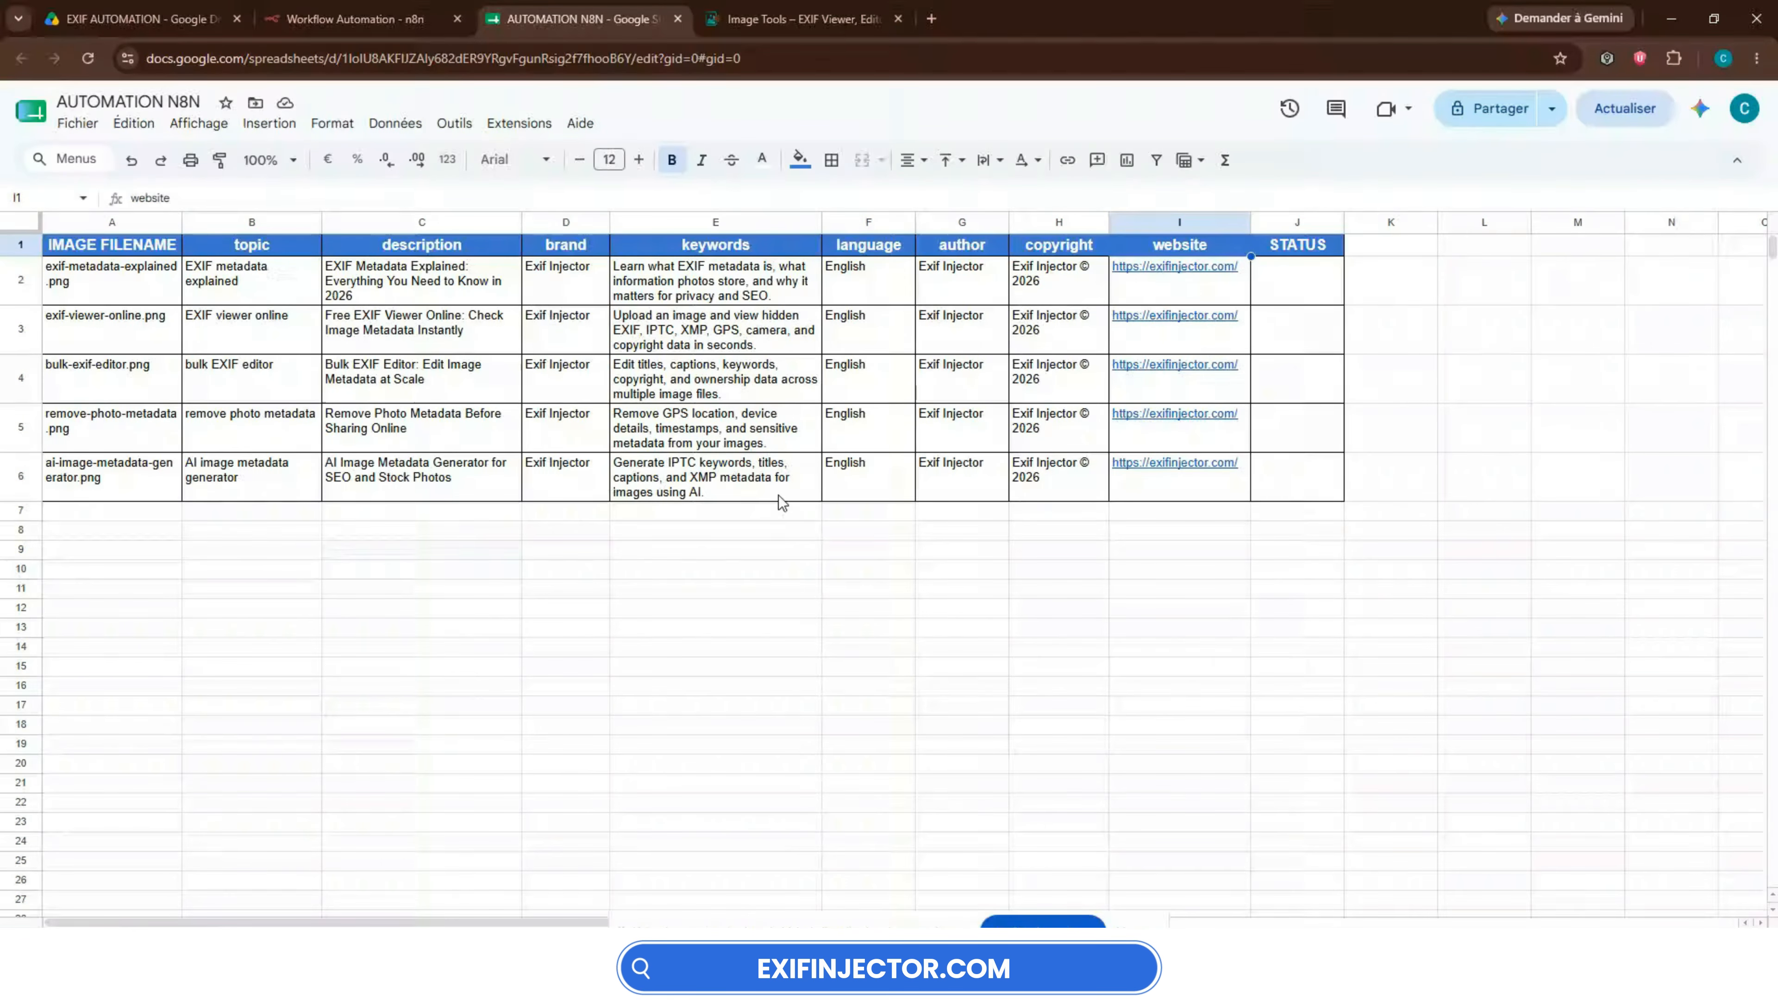
pyautogui.press('Right')
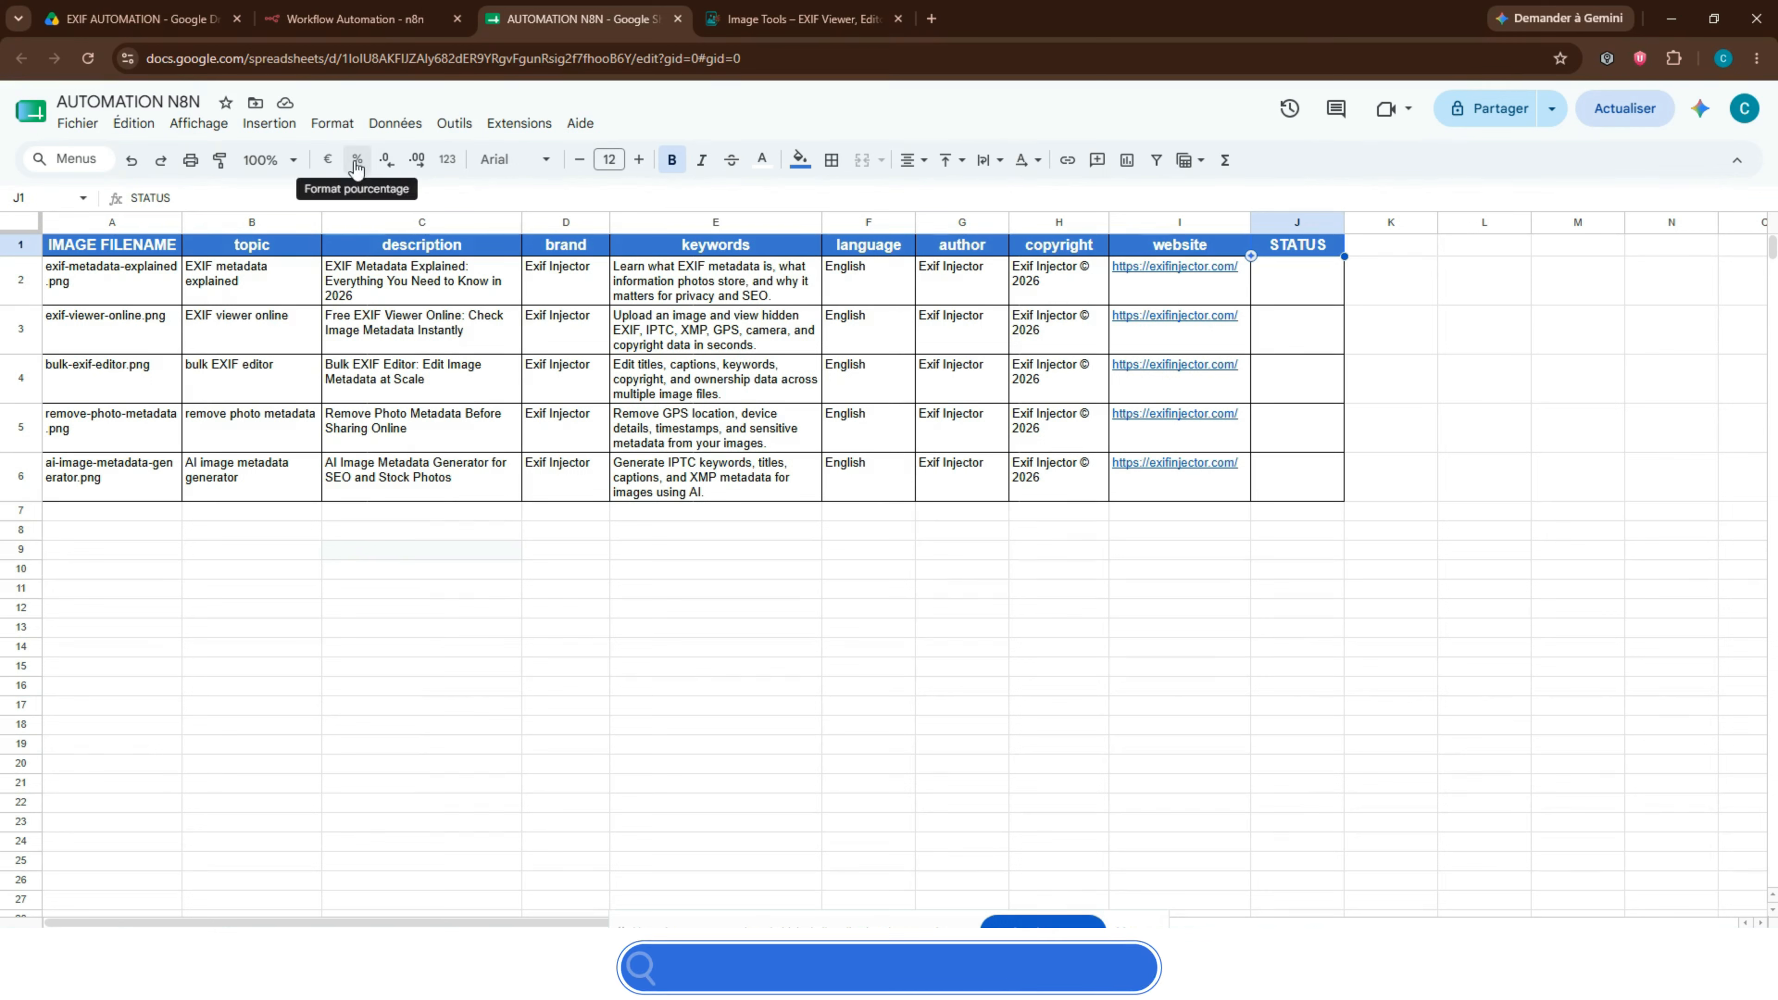
# - Switch to Google Drive, look inside the FINAL folder and return to the EXIF AUTOMATION folder
pyautogui.click(174, 9)
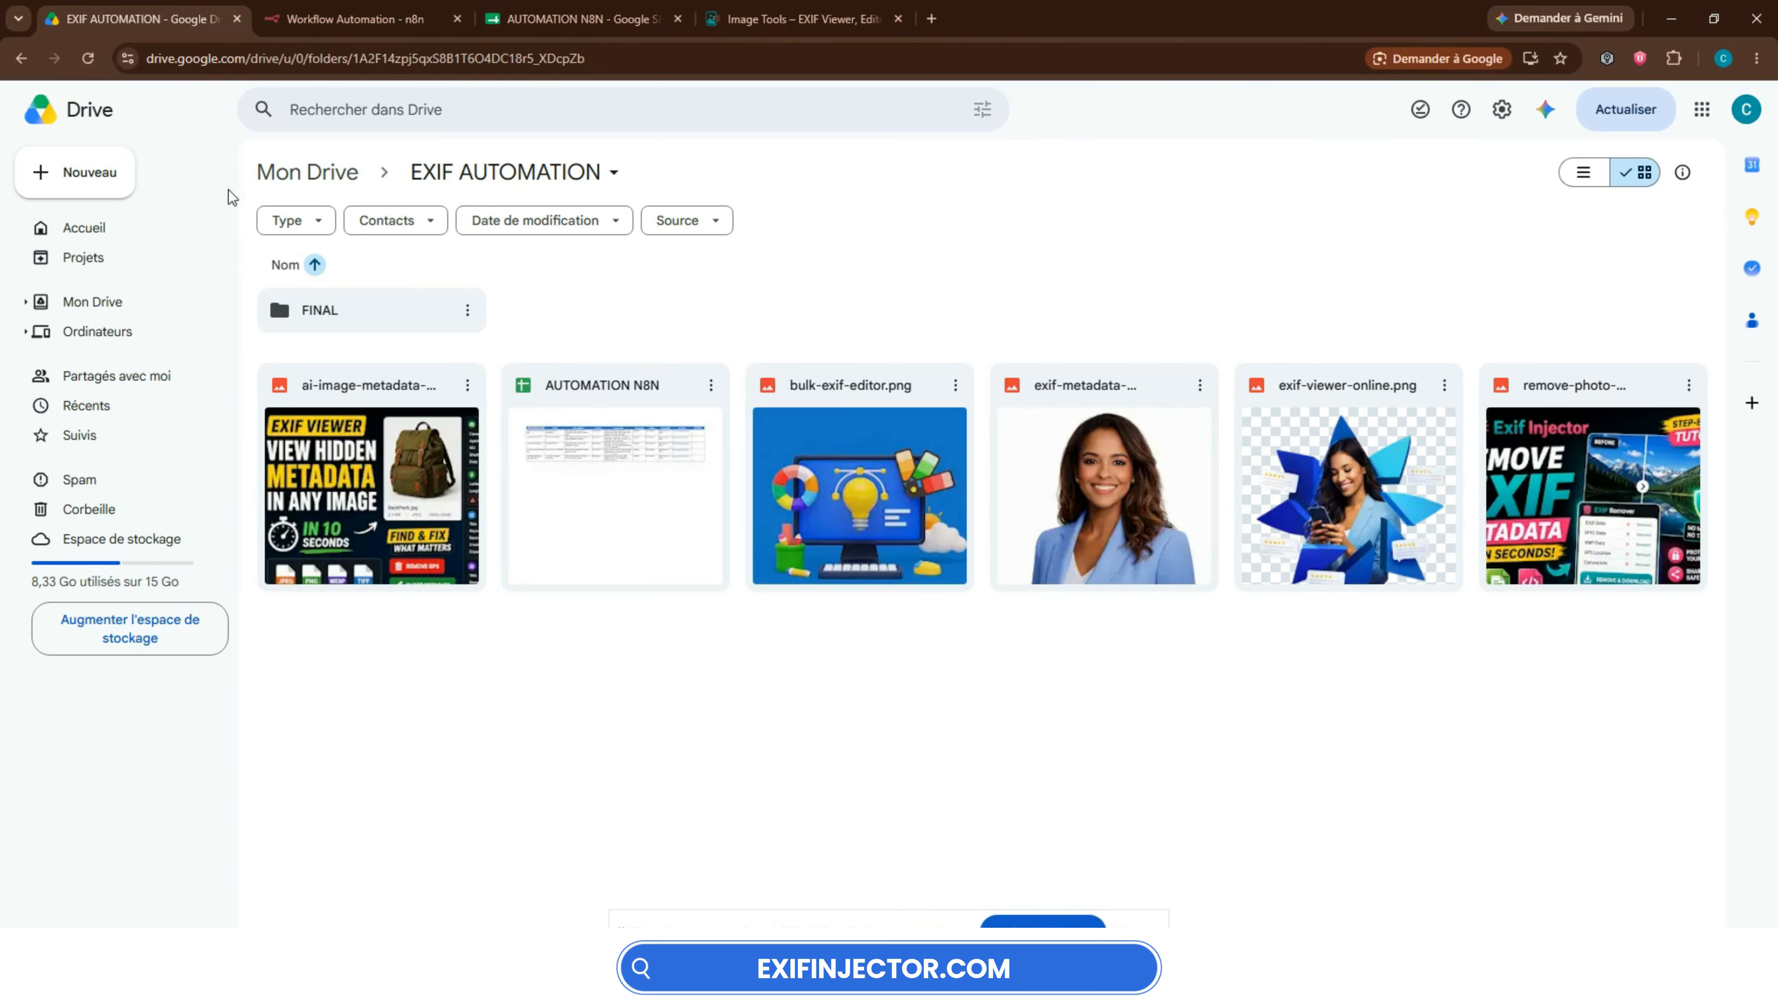
pyautogui.doubleClick(359, 310)
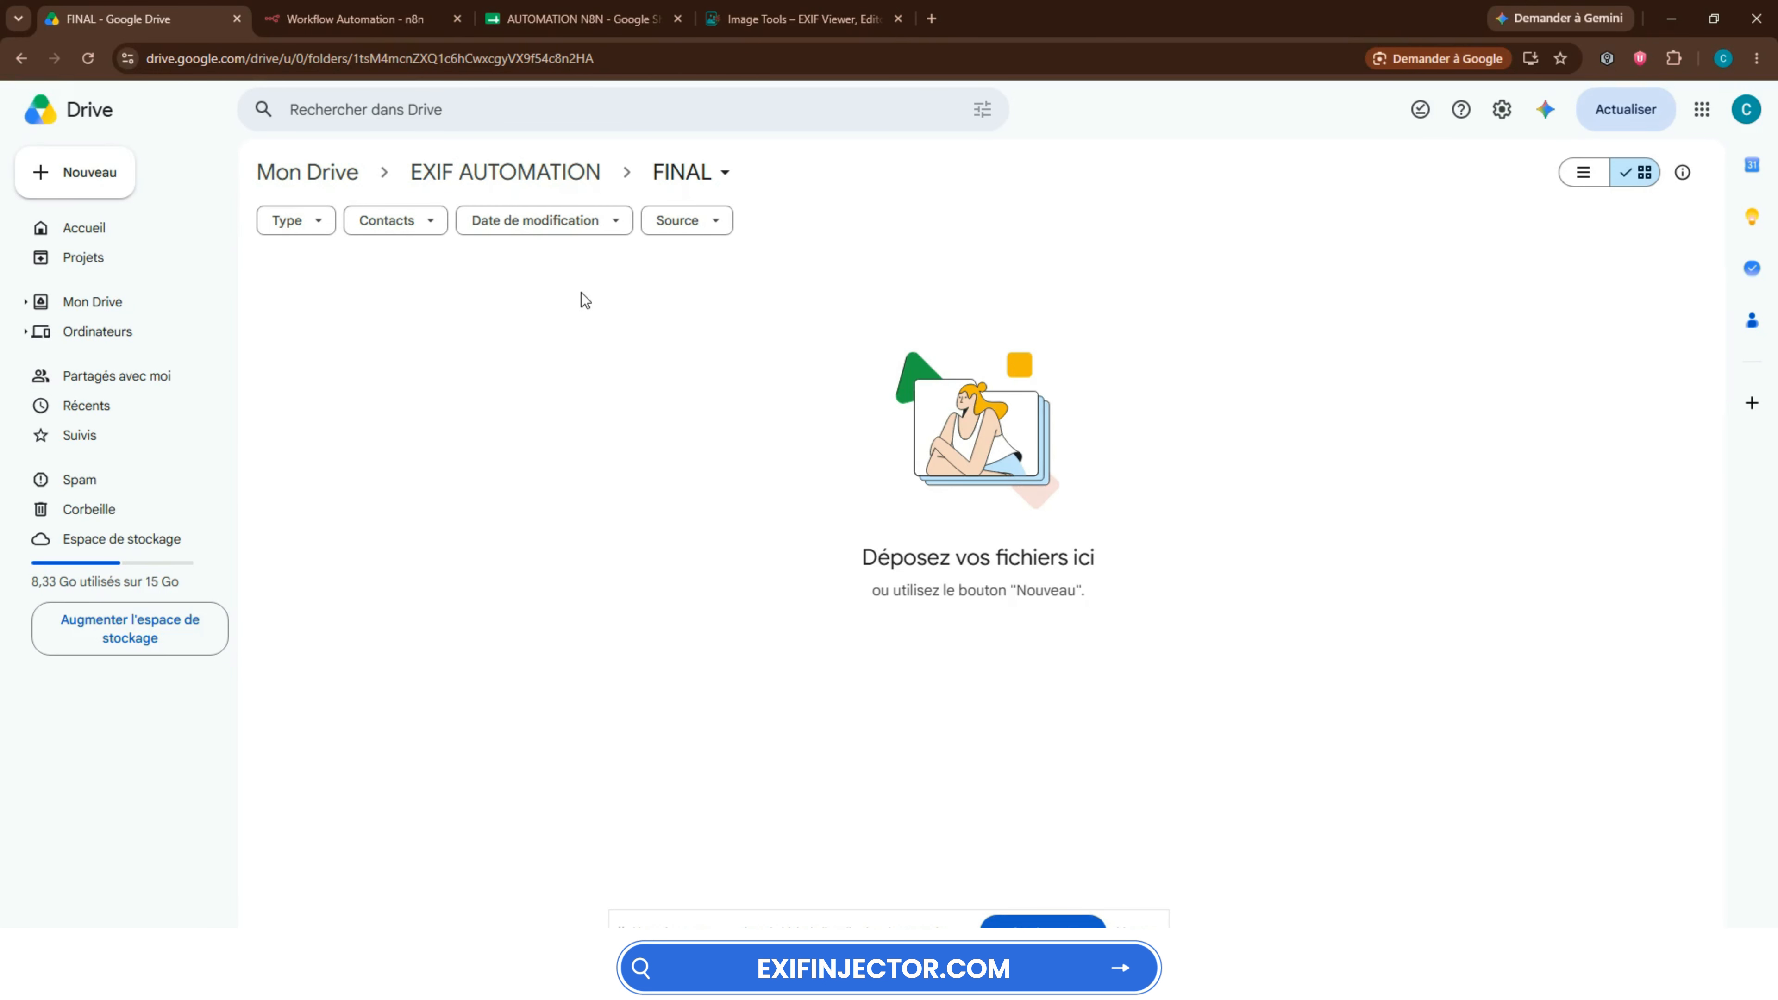
pyautogui.click(524, 177)
# - Go through the five source images in the EXIF AUTOMATION folder, selecting each one in turn
pyautogui.click(410, 456)
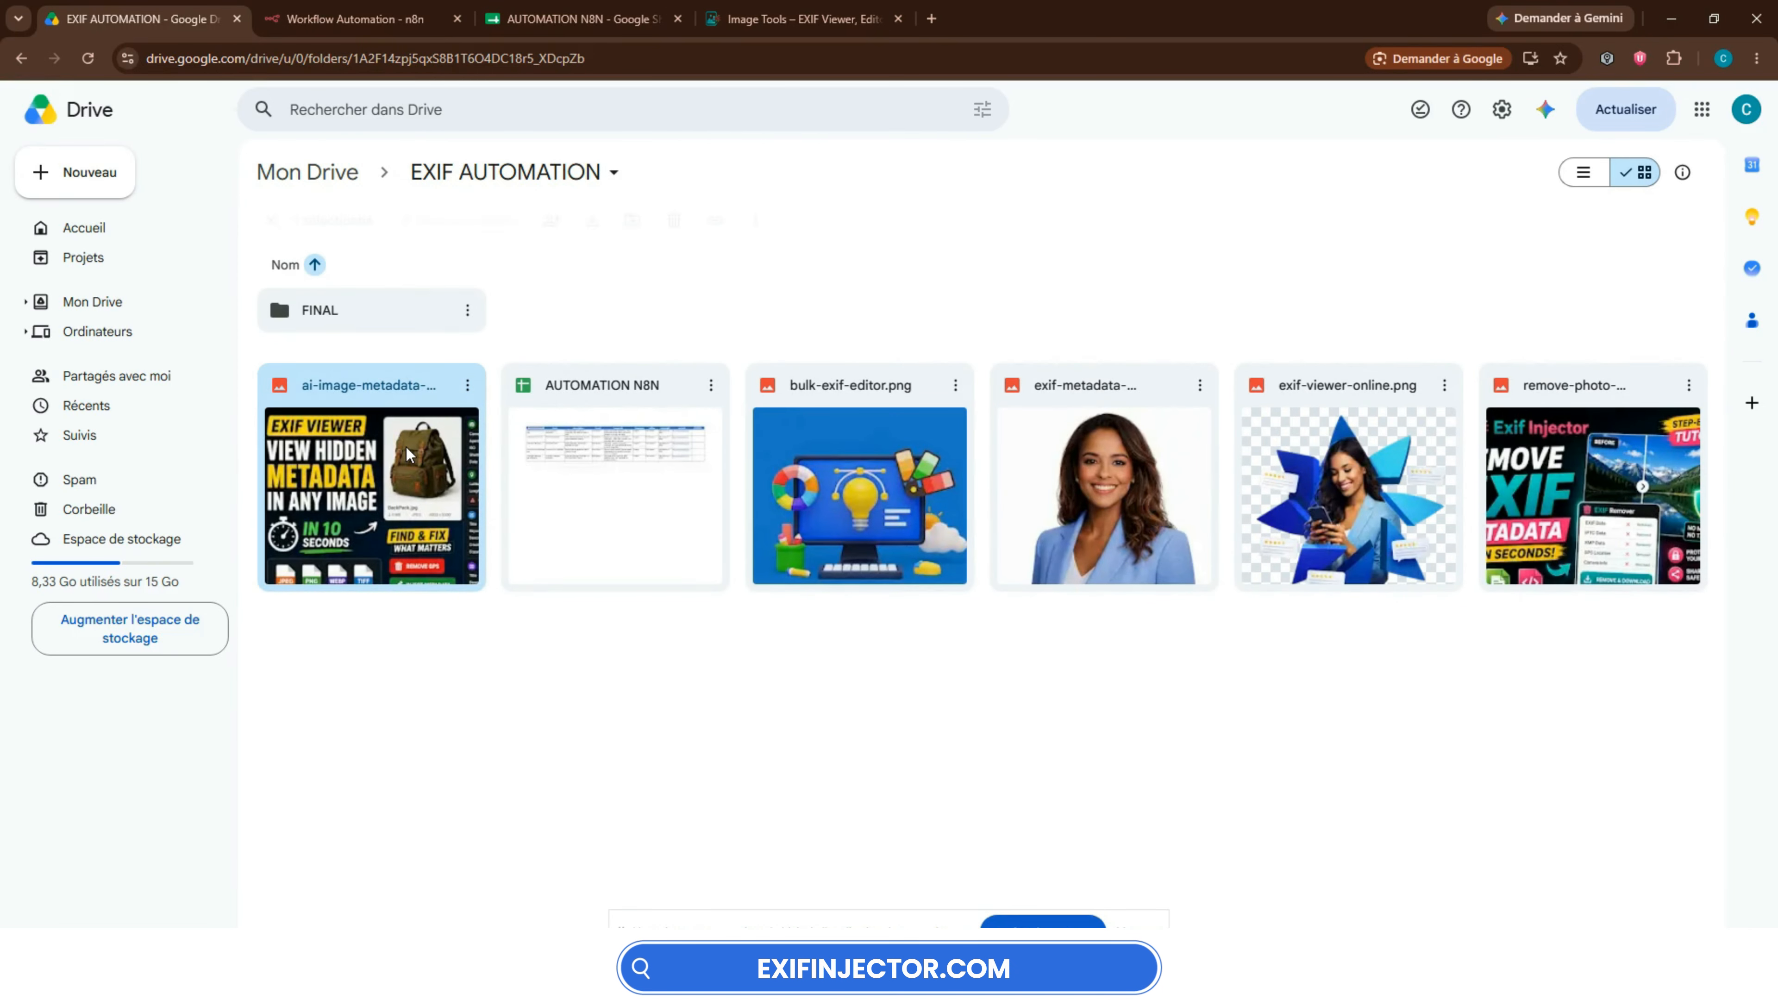
pyautogui.click(861, 476)
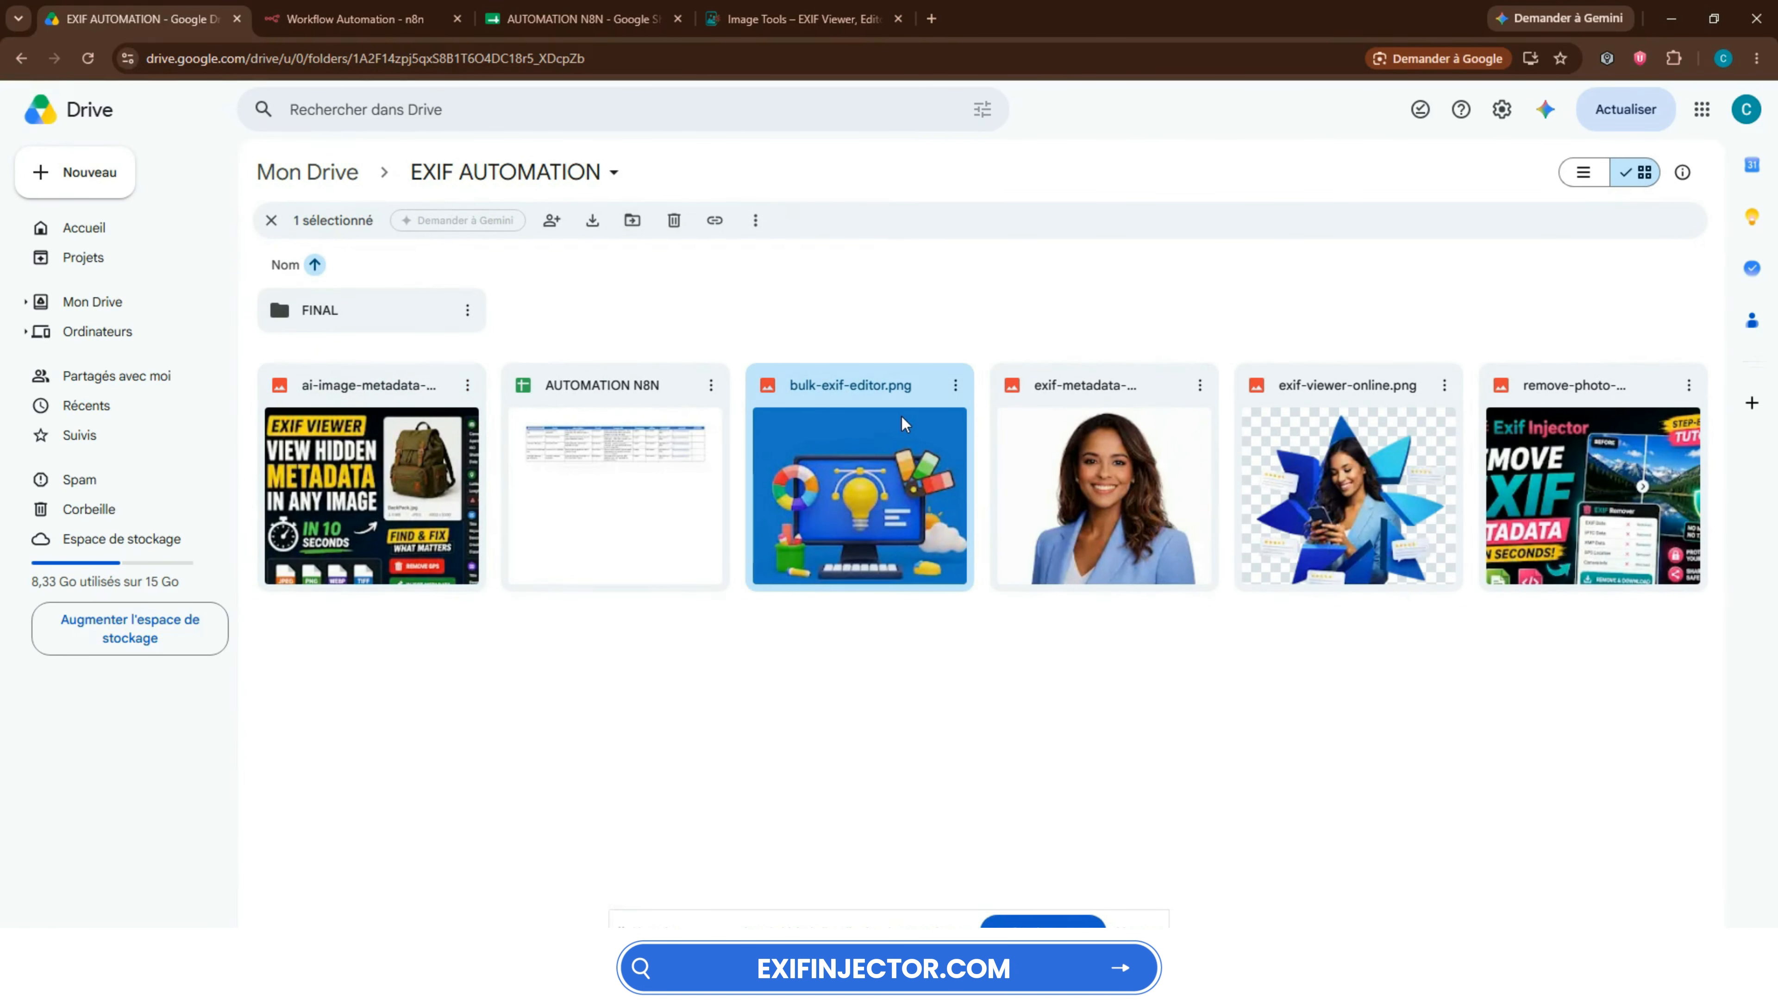
pyautogui.click(1122, 441)
pyautogui.click(1348, 484)
pyautogui.click(1506, 459)
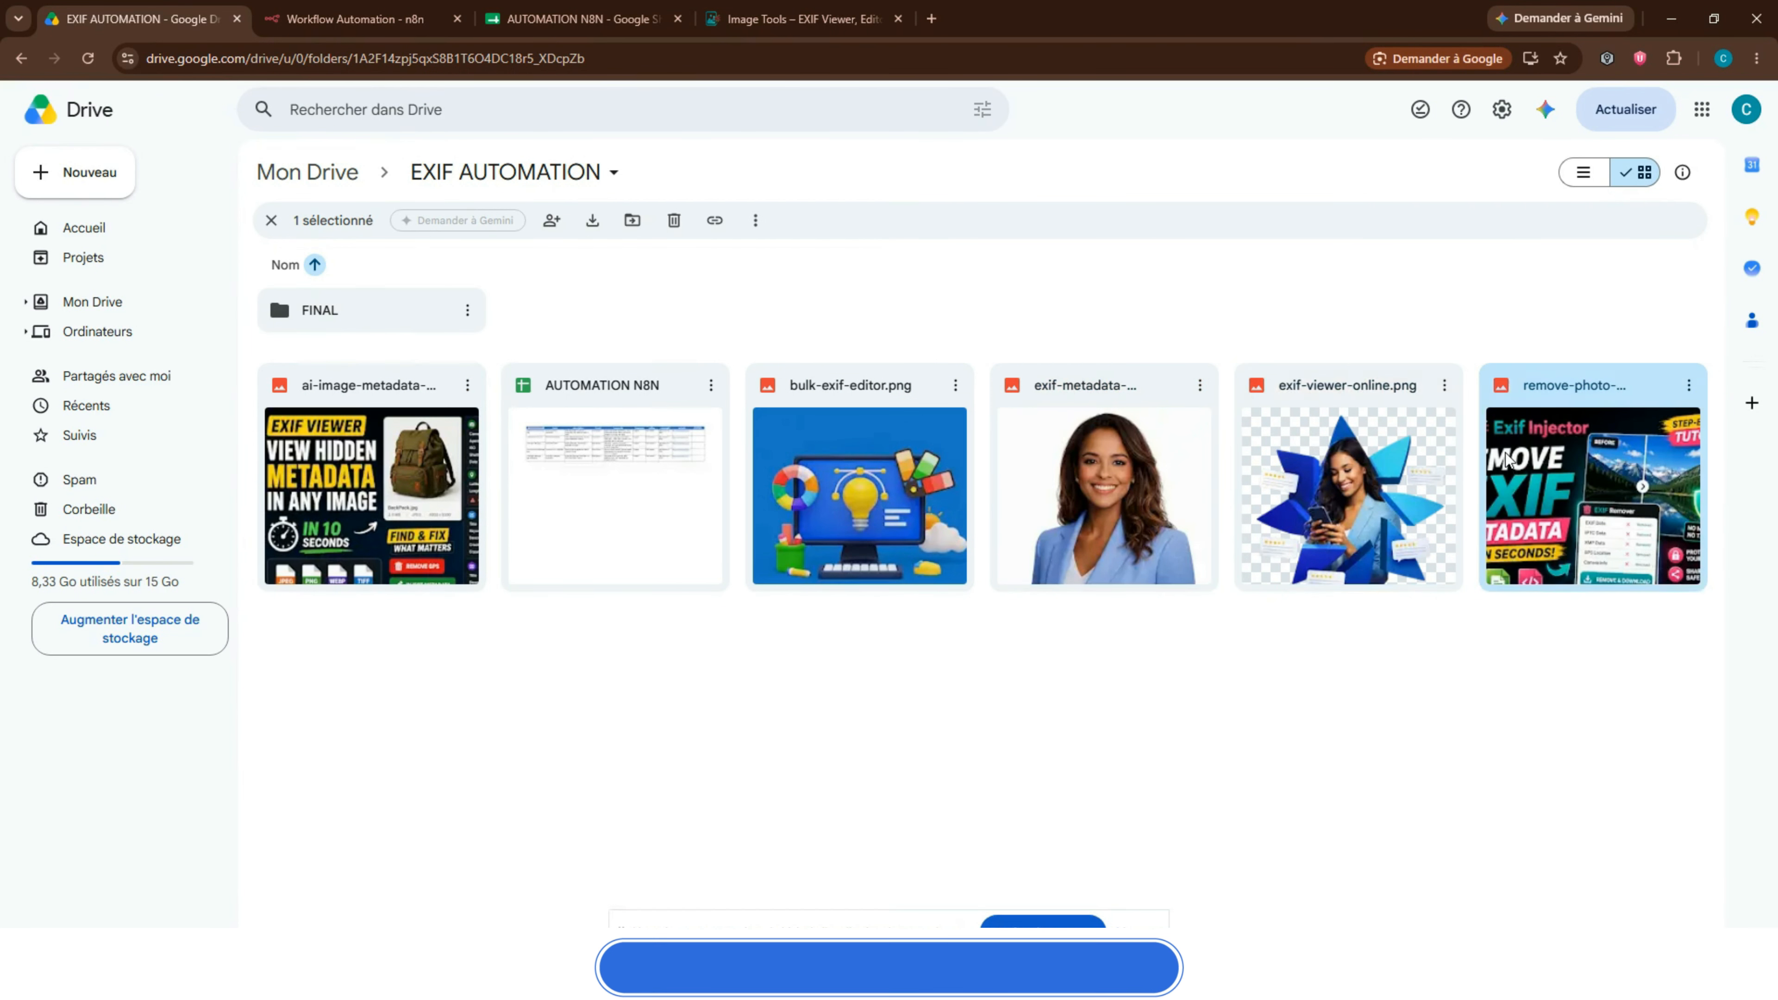
# - Show the file details of bulk-exif-editor.png
pyautogui.click(956, 385)
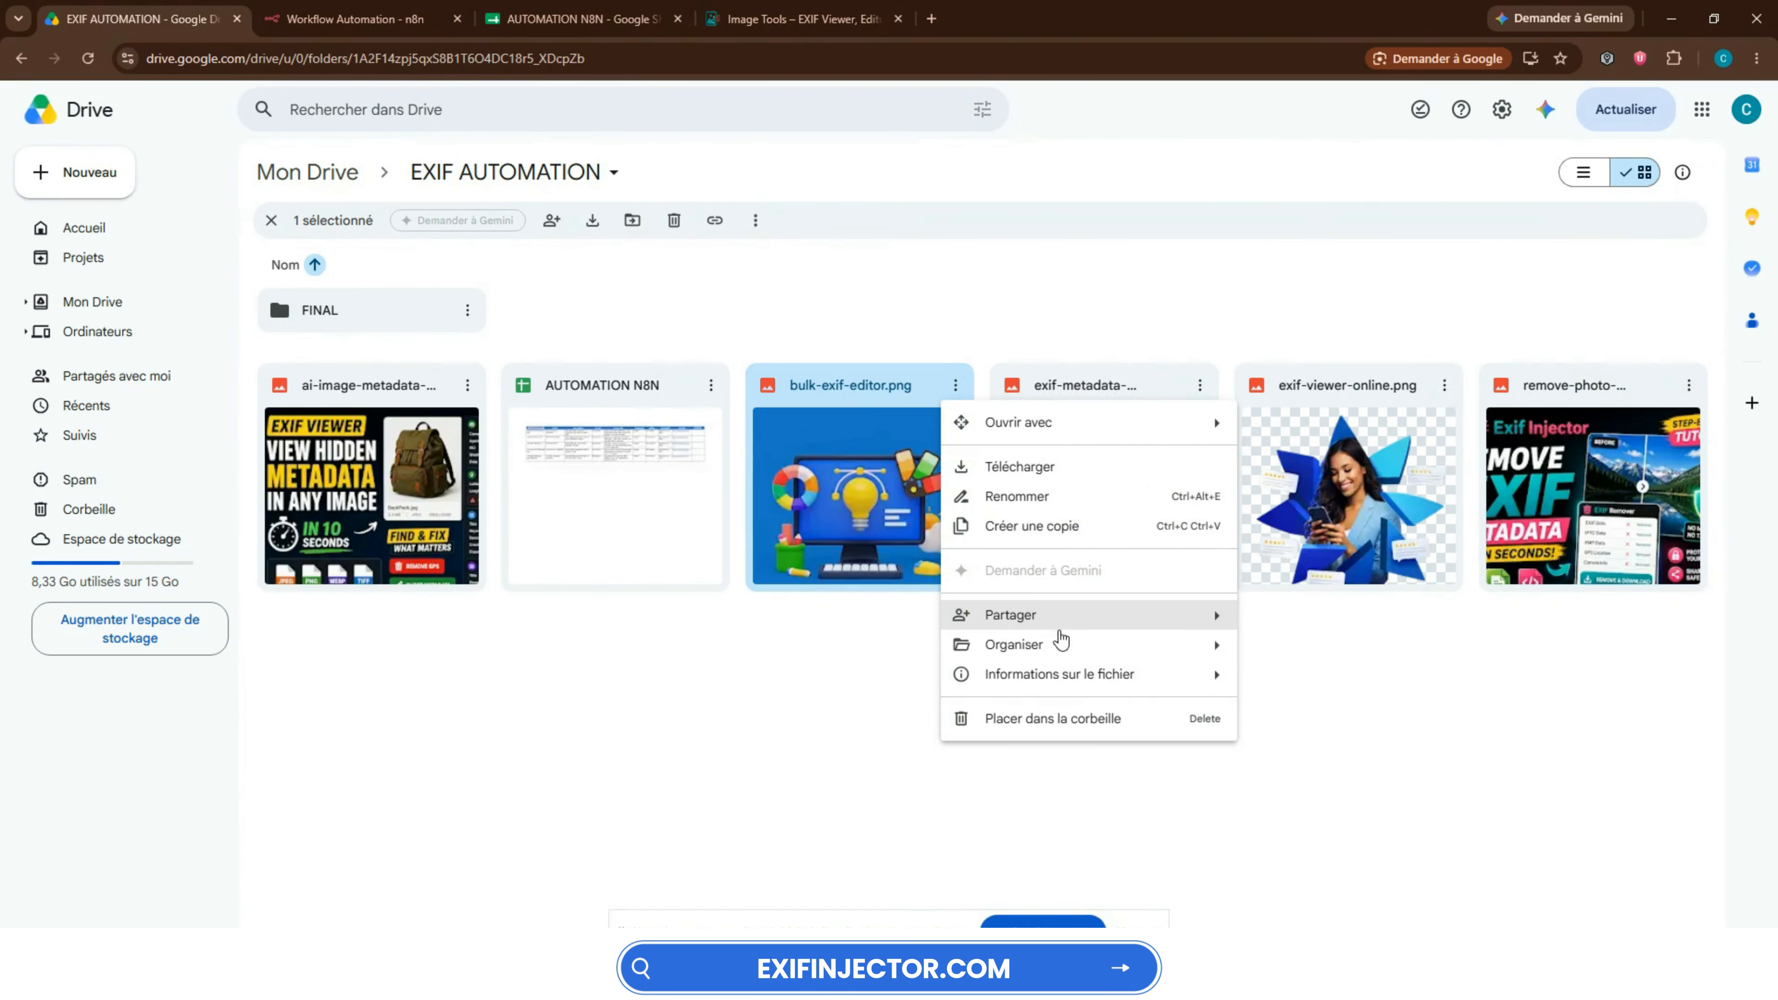
pyautogui.moveTo(1044, 678)
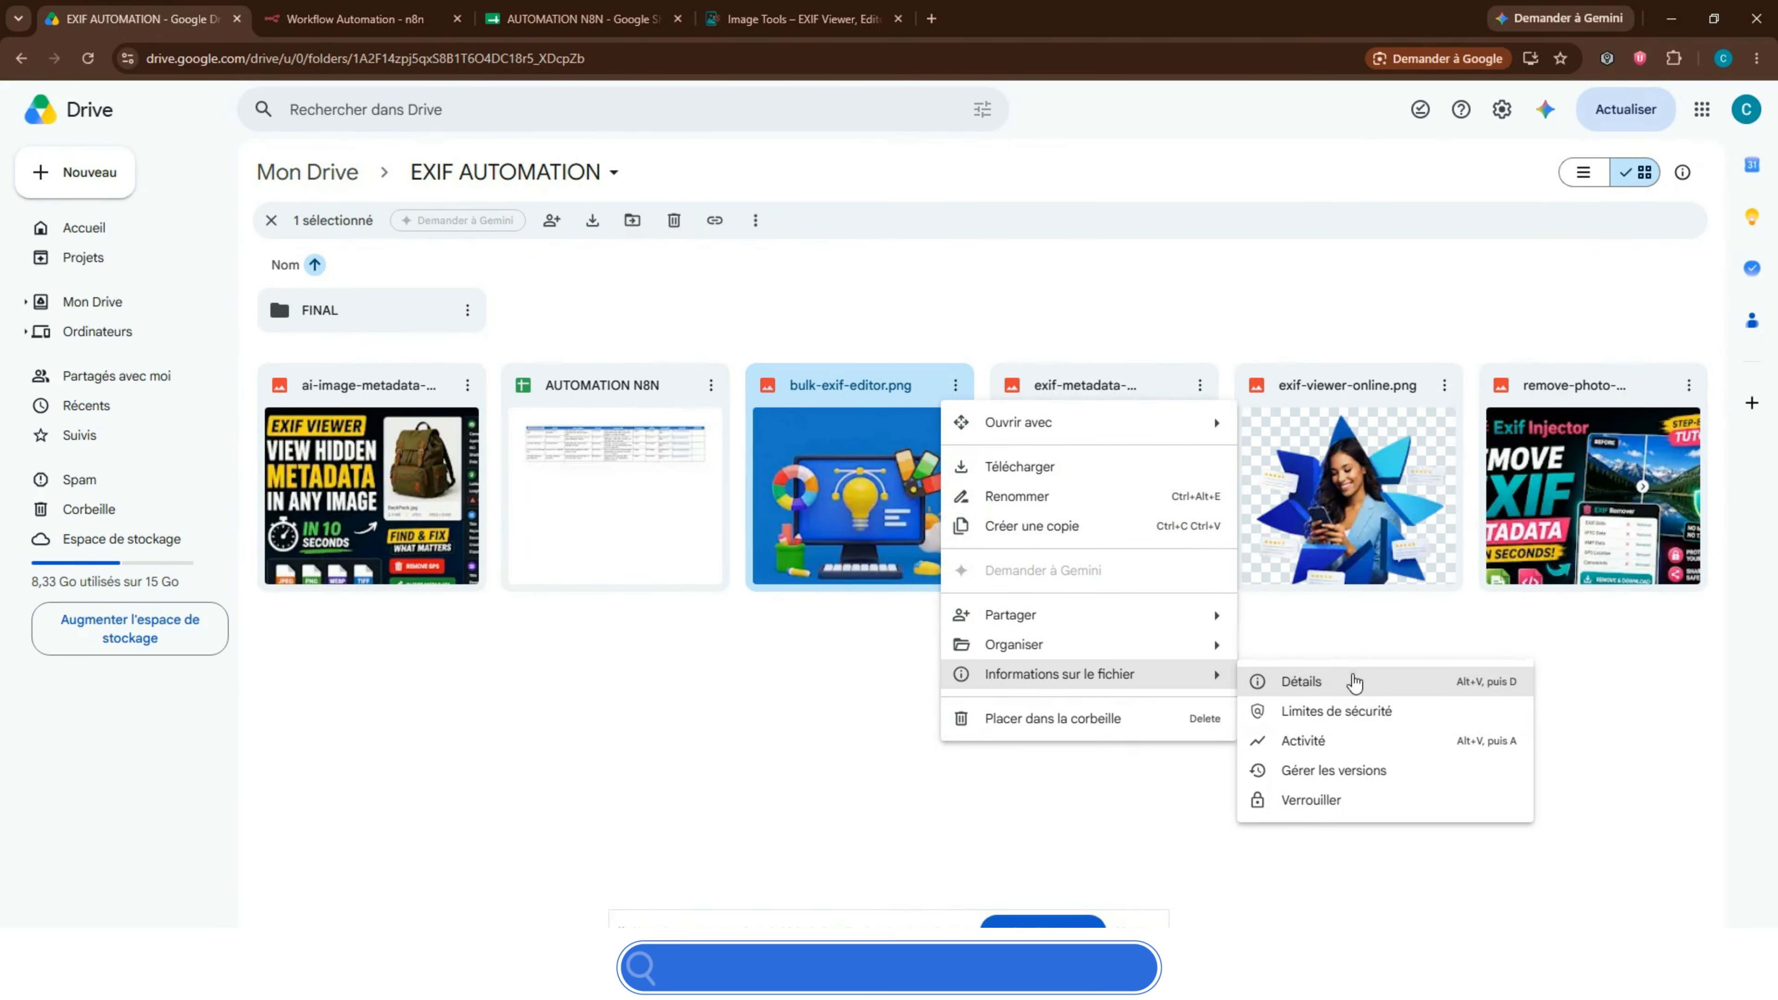
pyautogui.click(1302, 681)
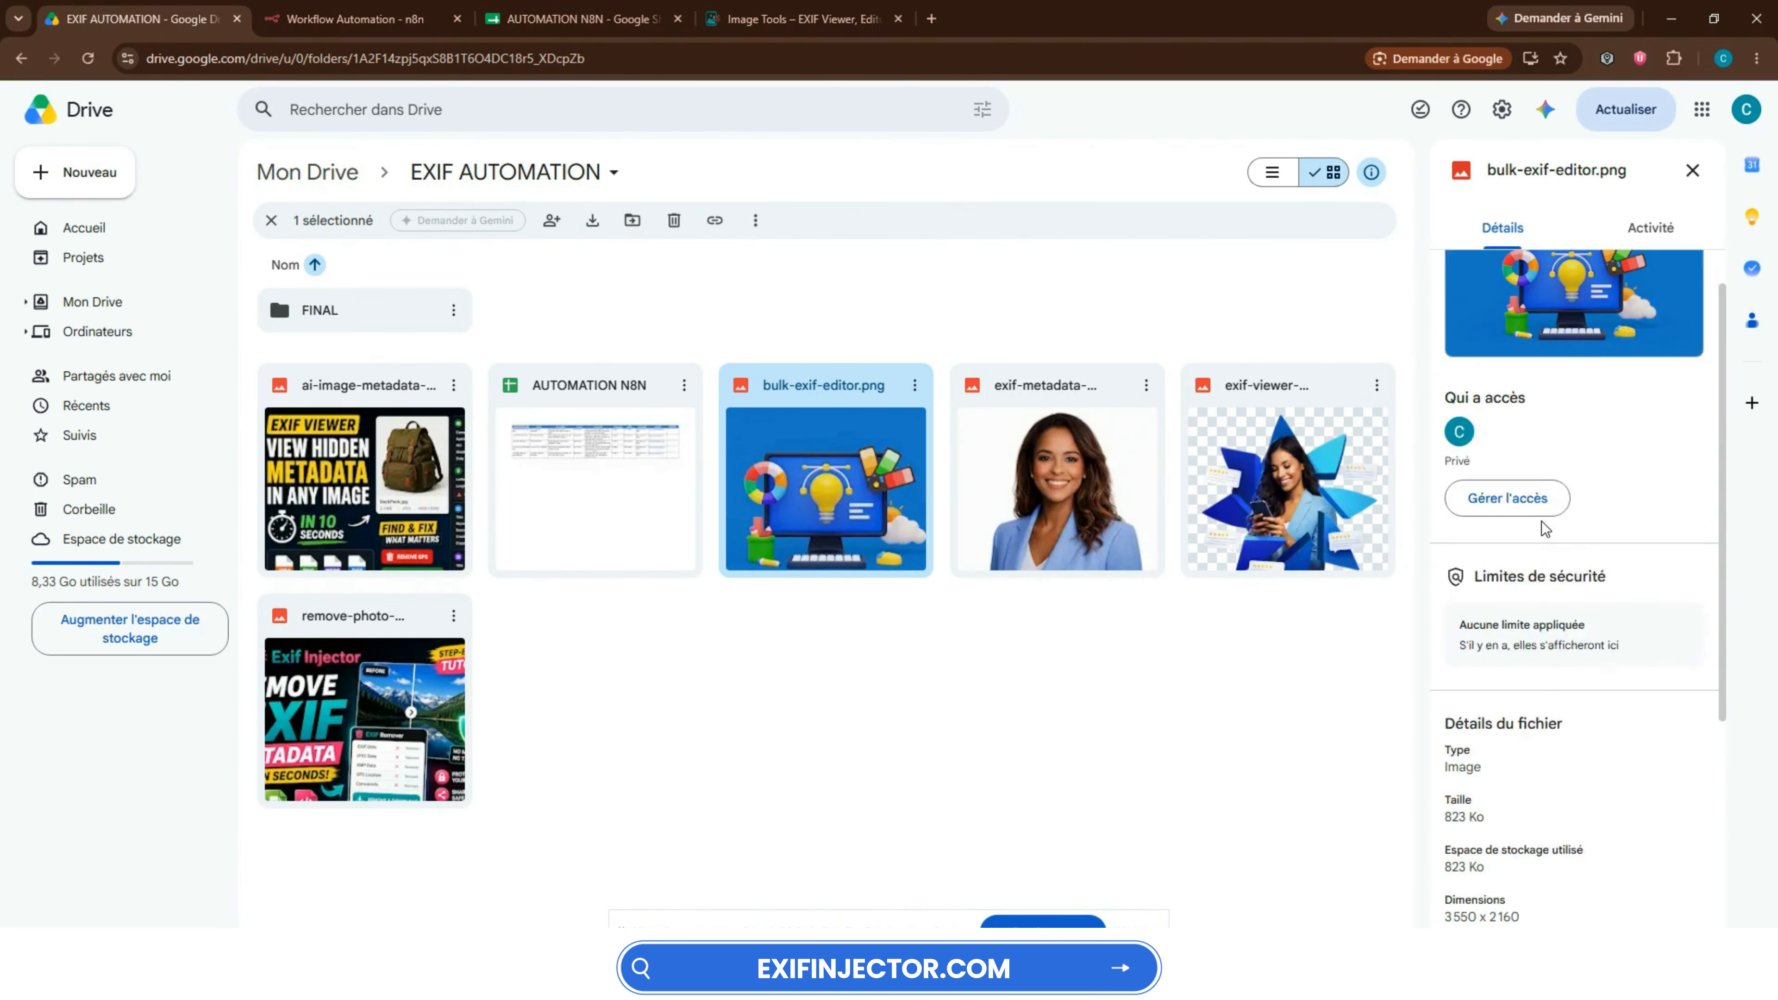
# - Compare the image filename in cell A2 of the AUTOMATION N8N sheet with the files in the Drive folder
pyautogui.click(602, 28)
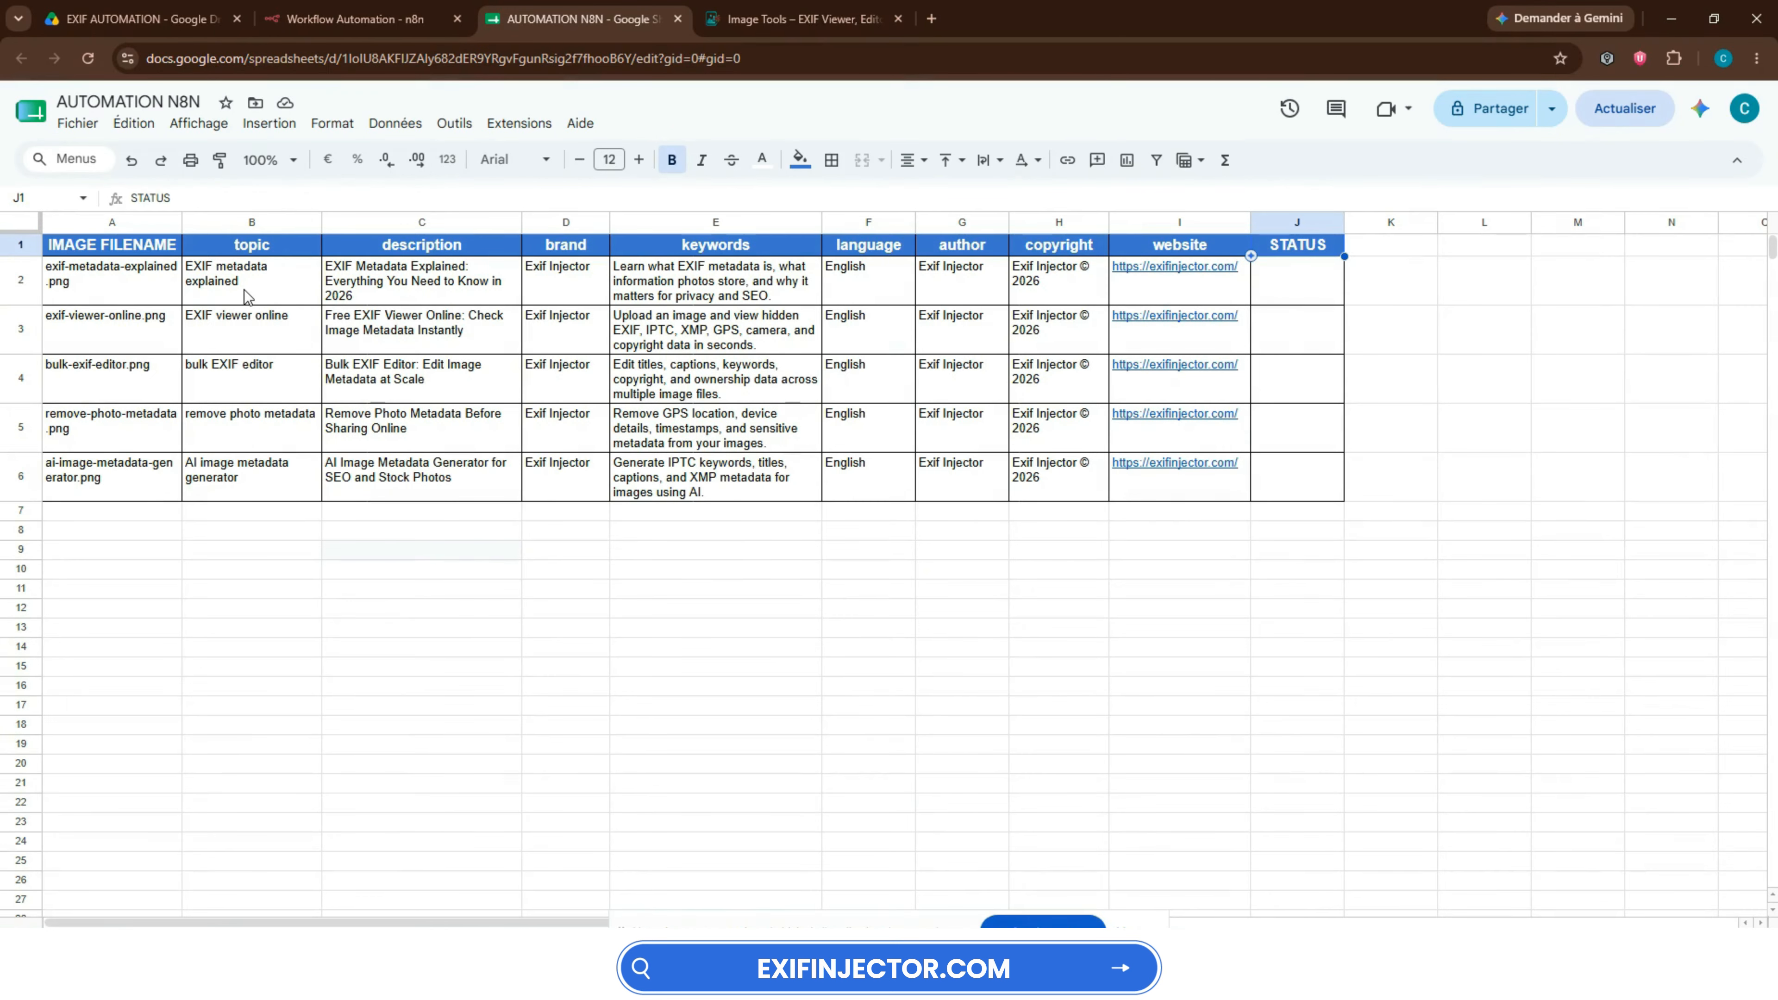
pyautogui.click(133, 302)
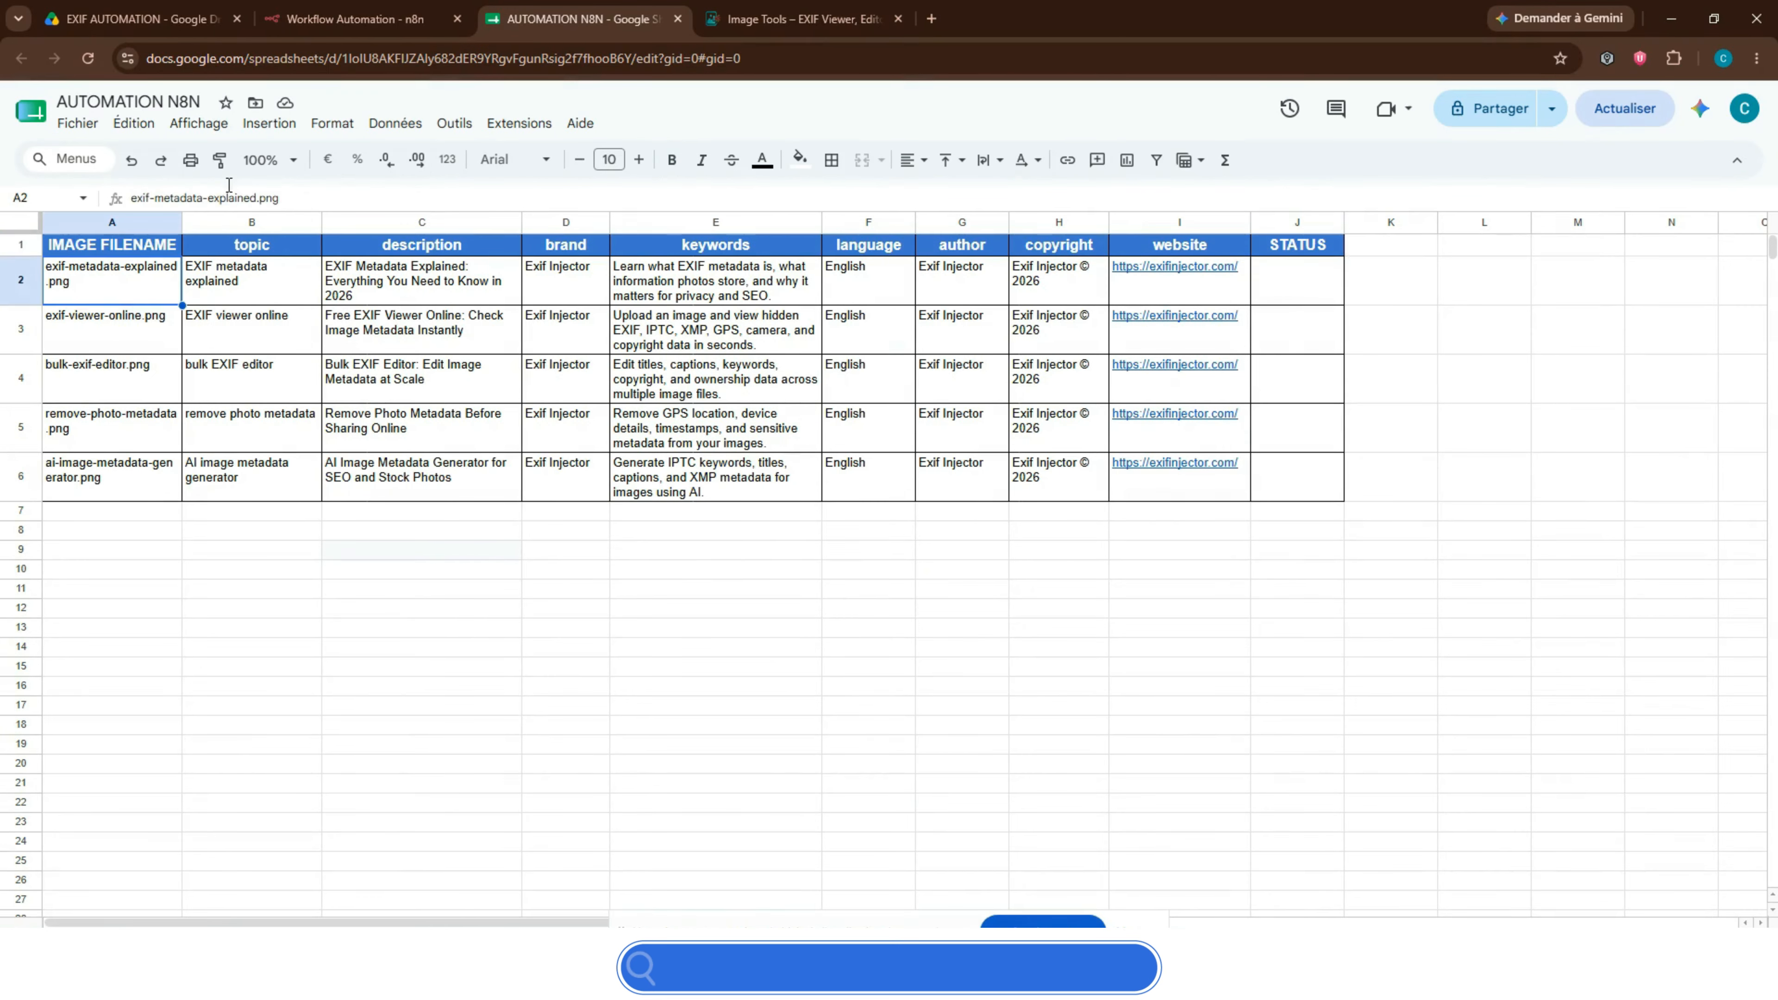
pyautogui.click(128, 8)
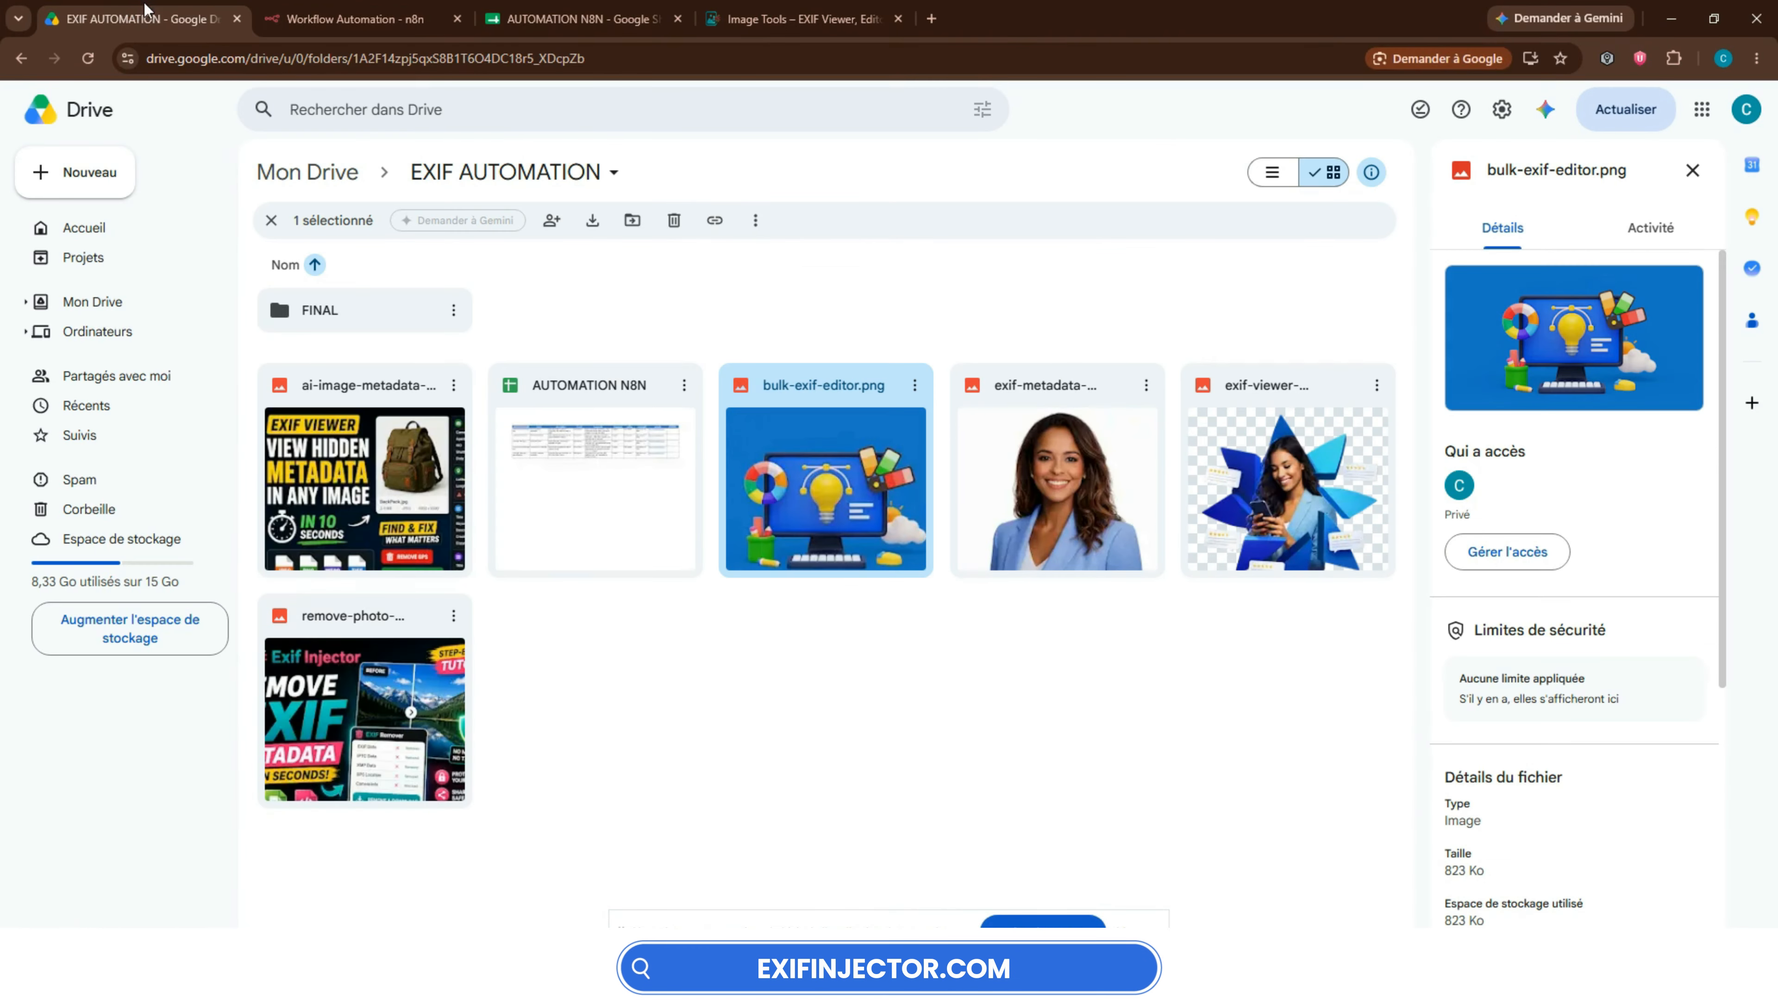
pyautogui.click(628, 19)
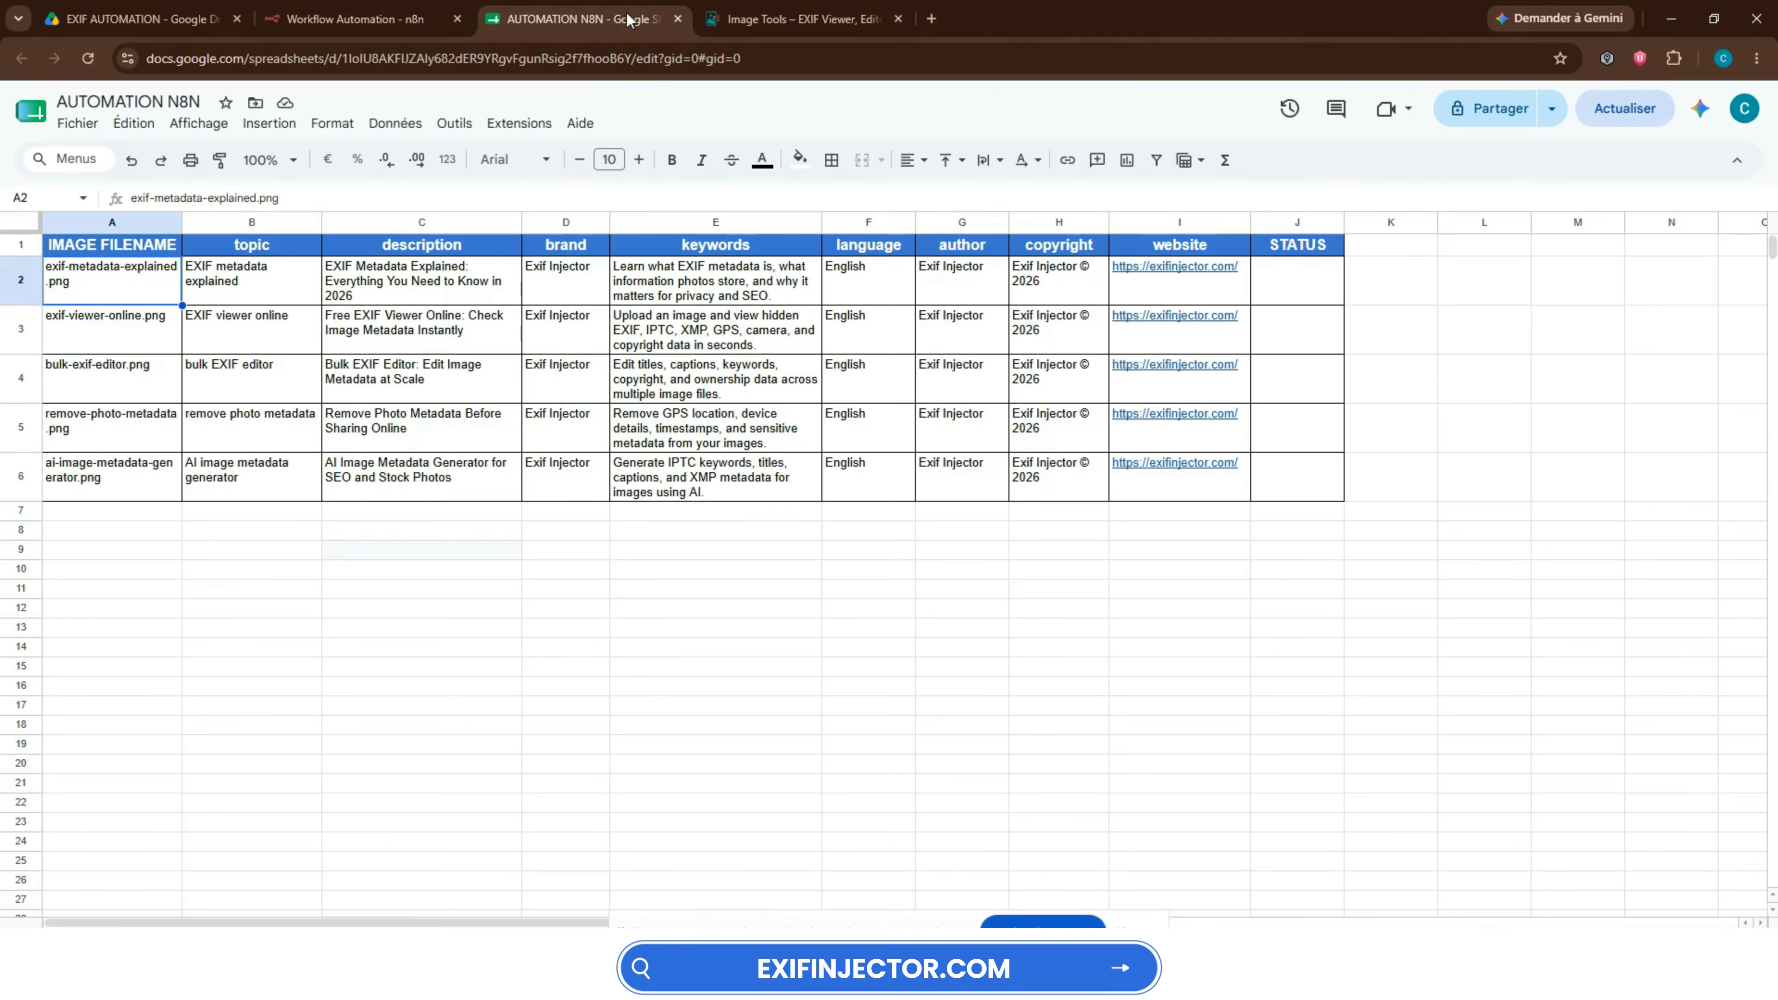
# - Review the row 2 metadata cells from topic through website in the AUTOMATION N8N sheet
pyautogui.click(252, 284)
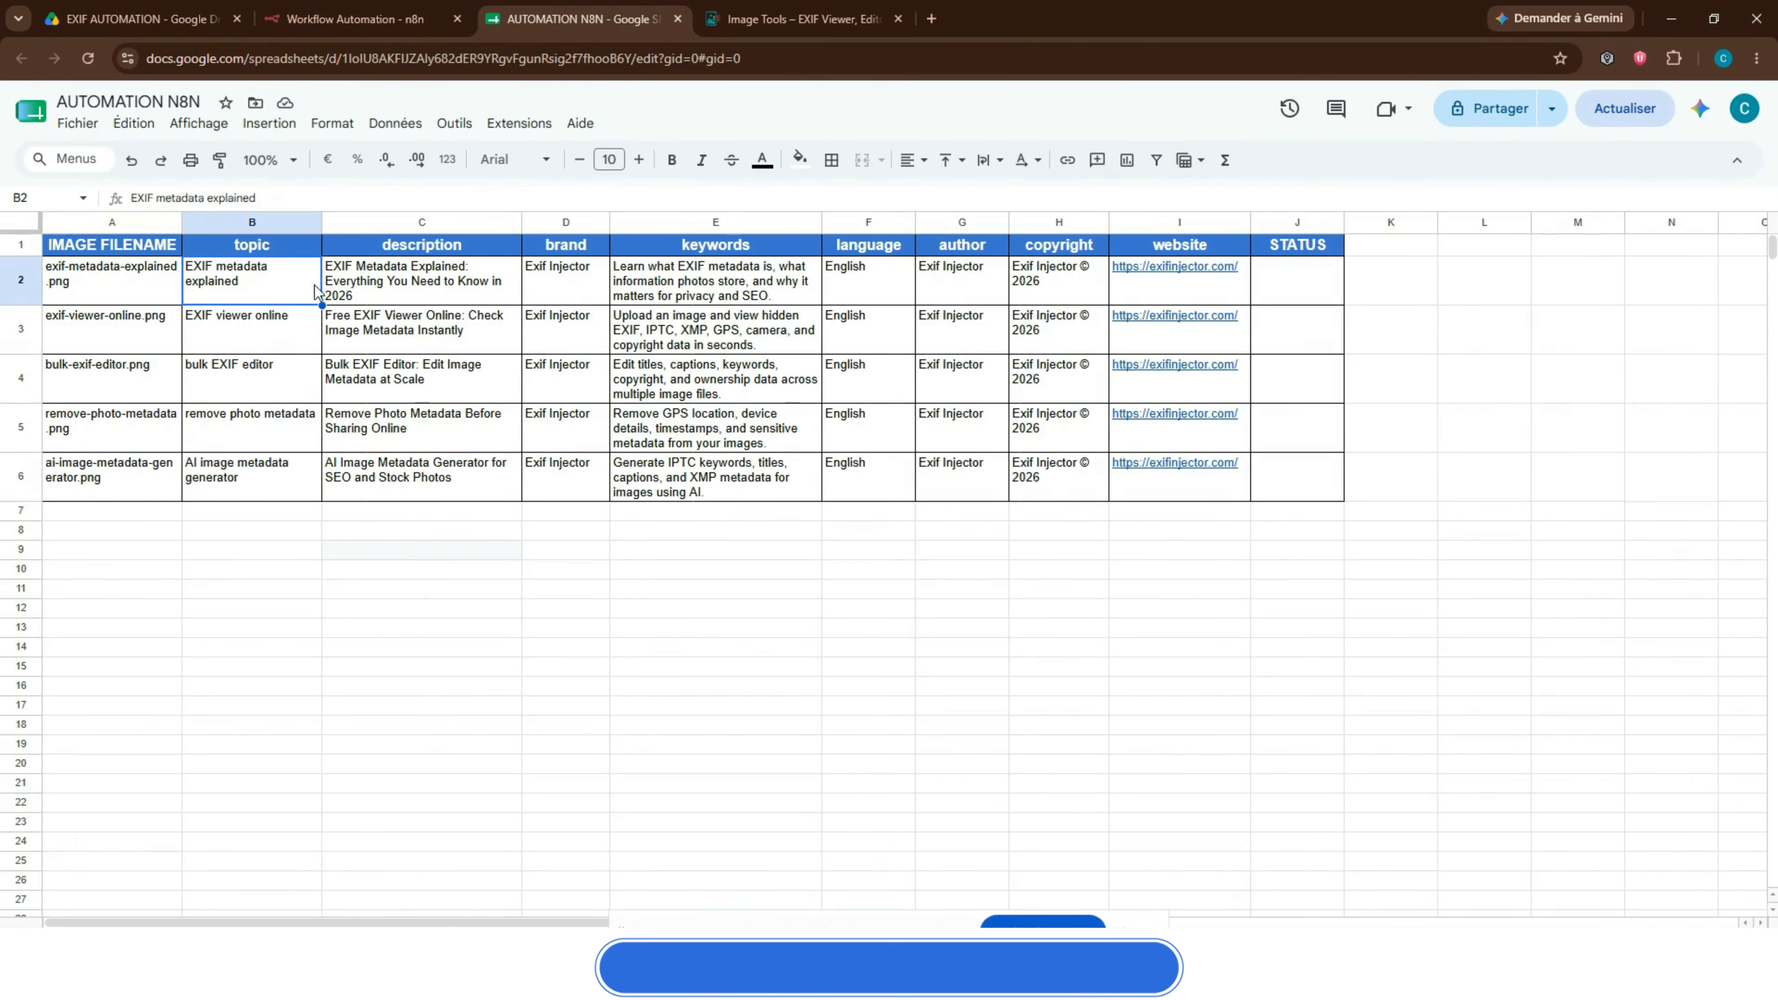
pyautogui.click(379, 294)
pyautogui.click(586, 292)
pyautogui.click(709, 284)
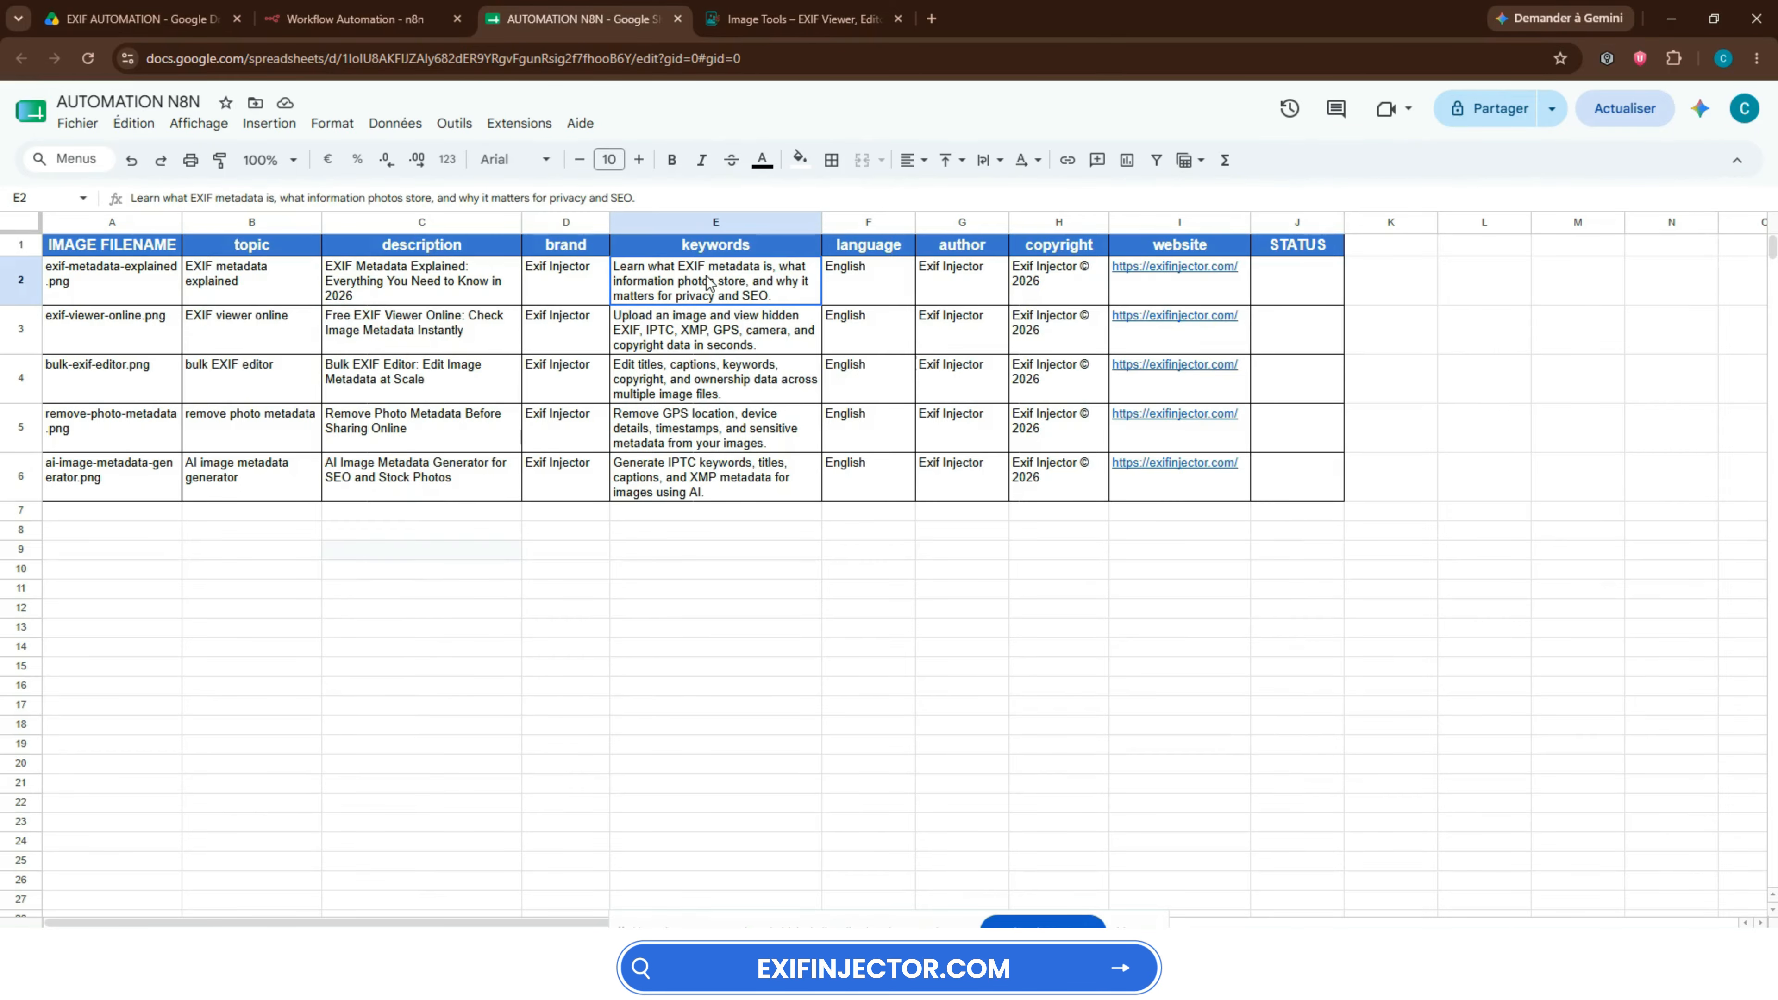
pyautogui.click(853, 287)
pyautogui.click(981, 297)
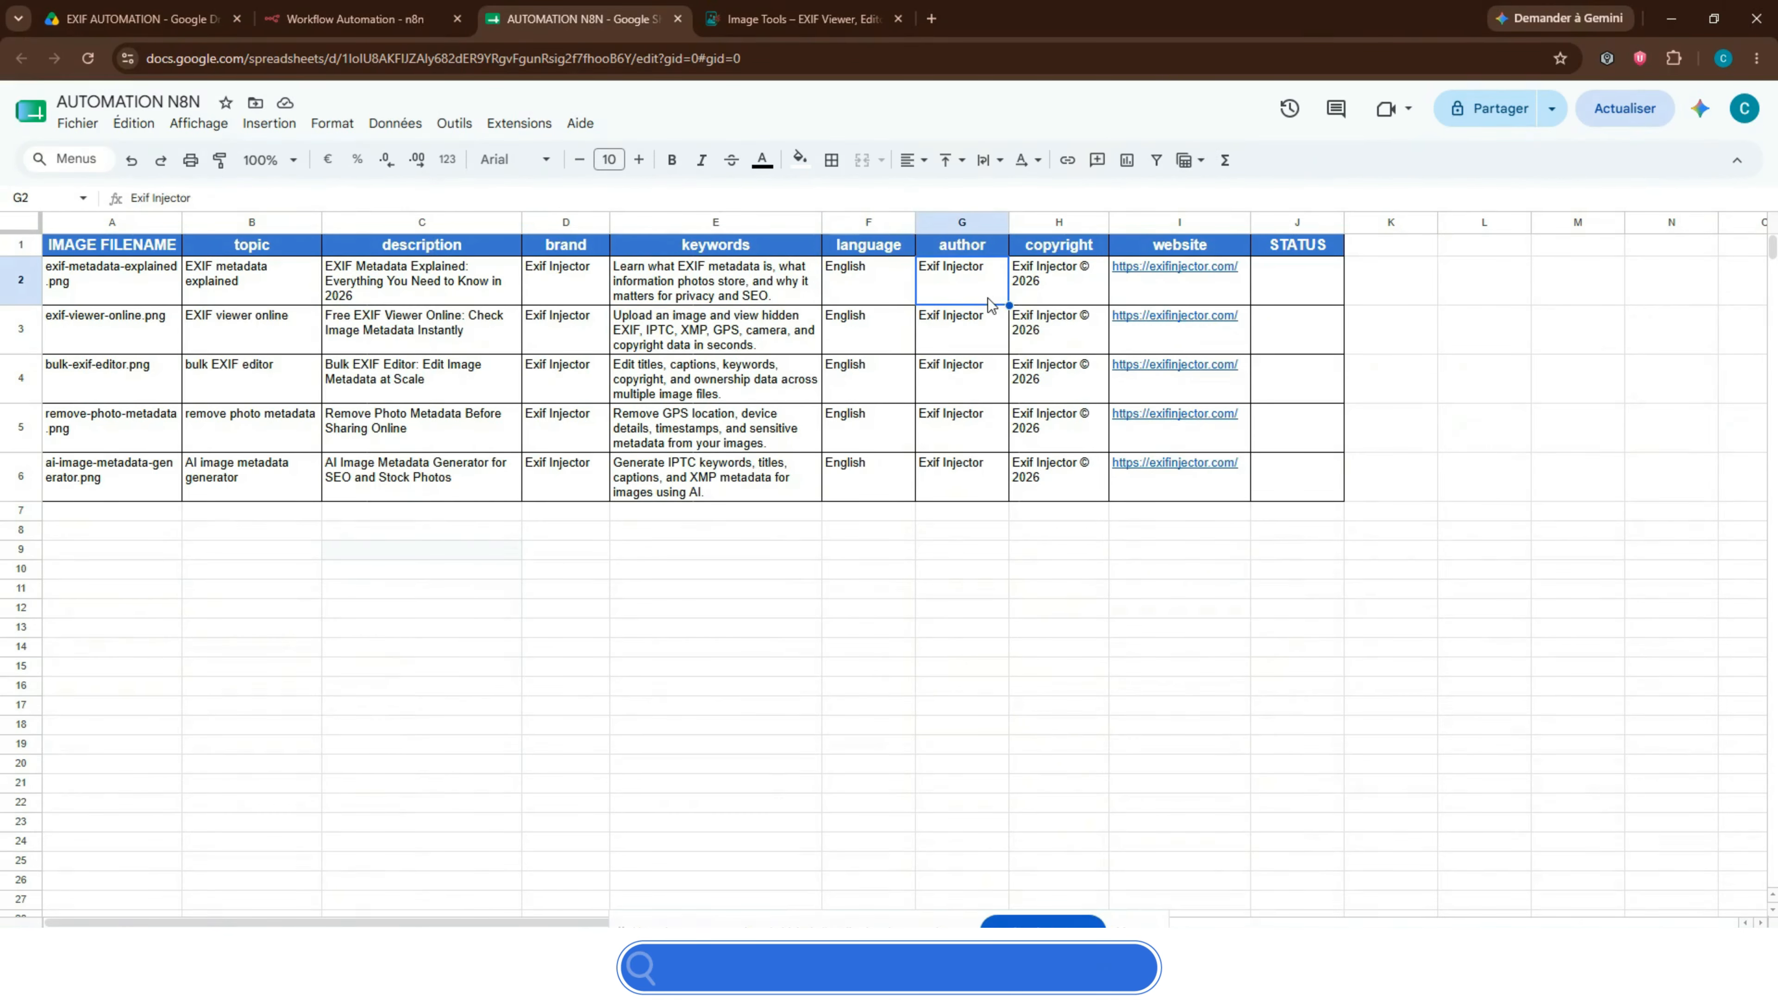
pyautogui.click(1048, 298)
pyautogui.click(1176, 291)
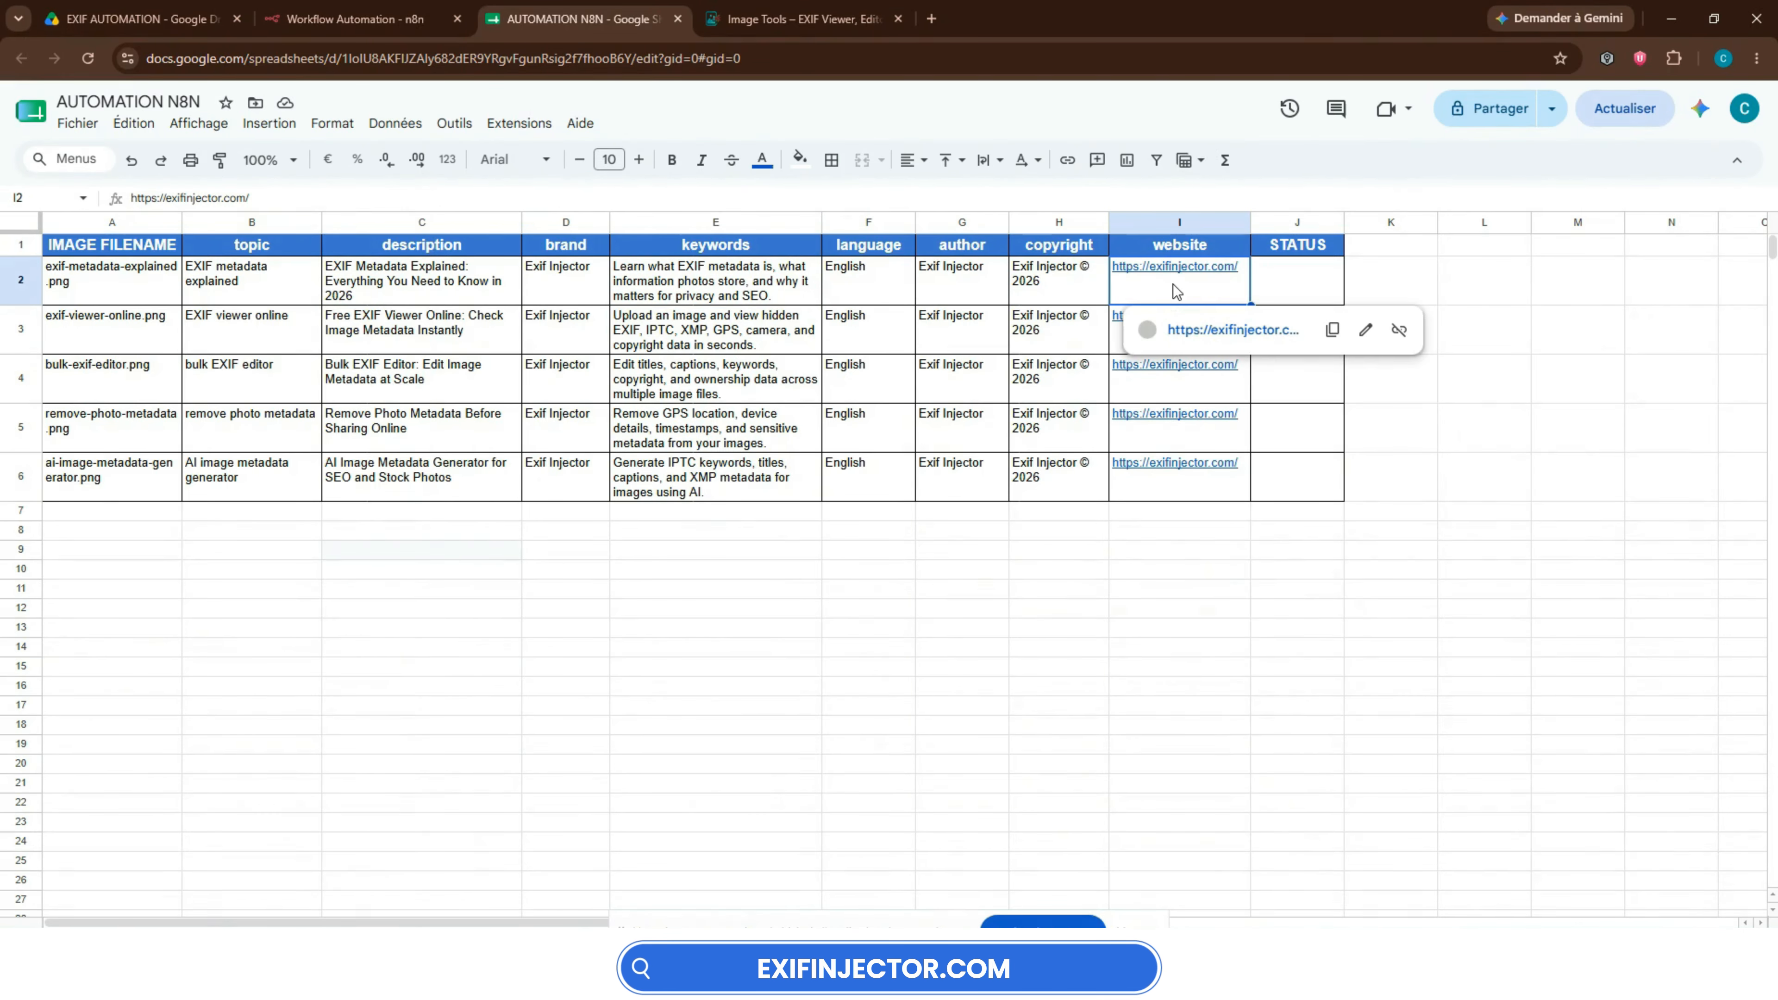
pyautogui.click(1021, 536)
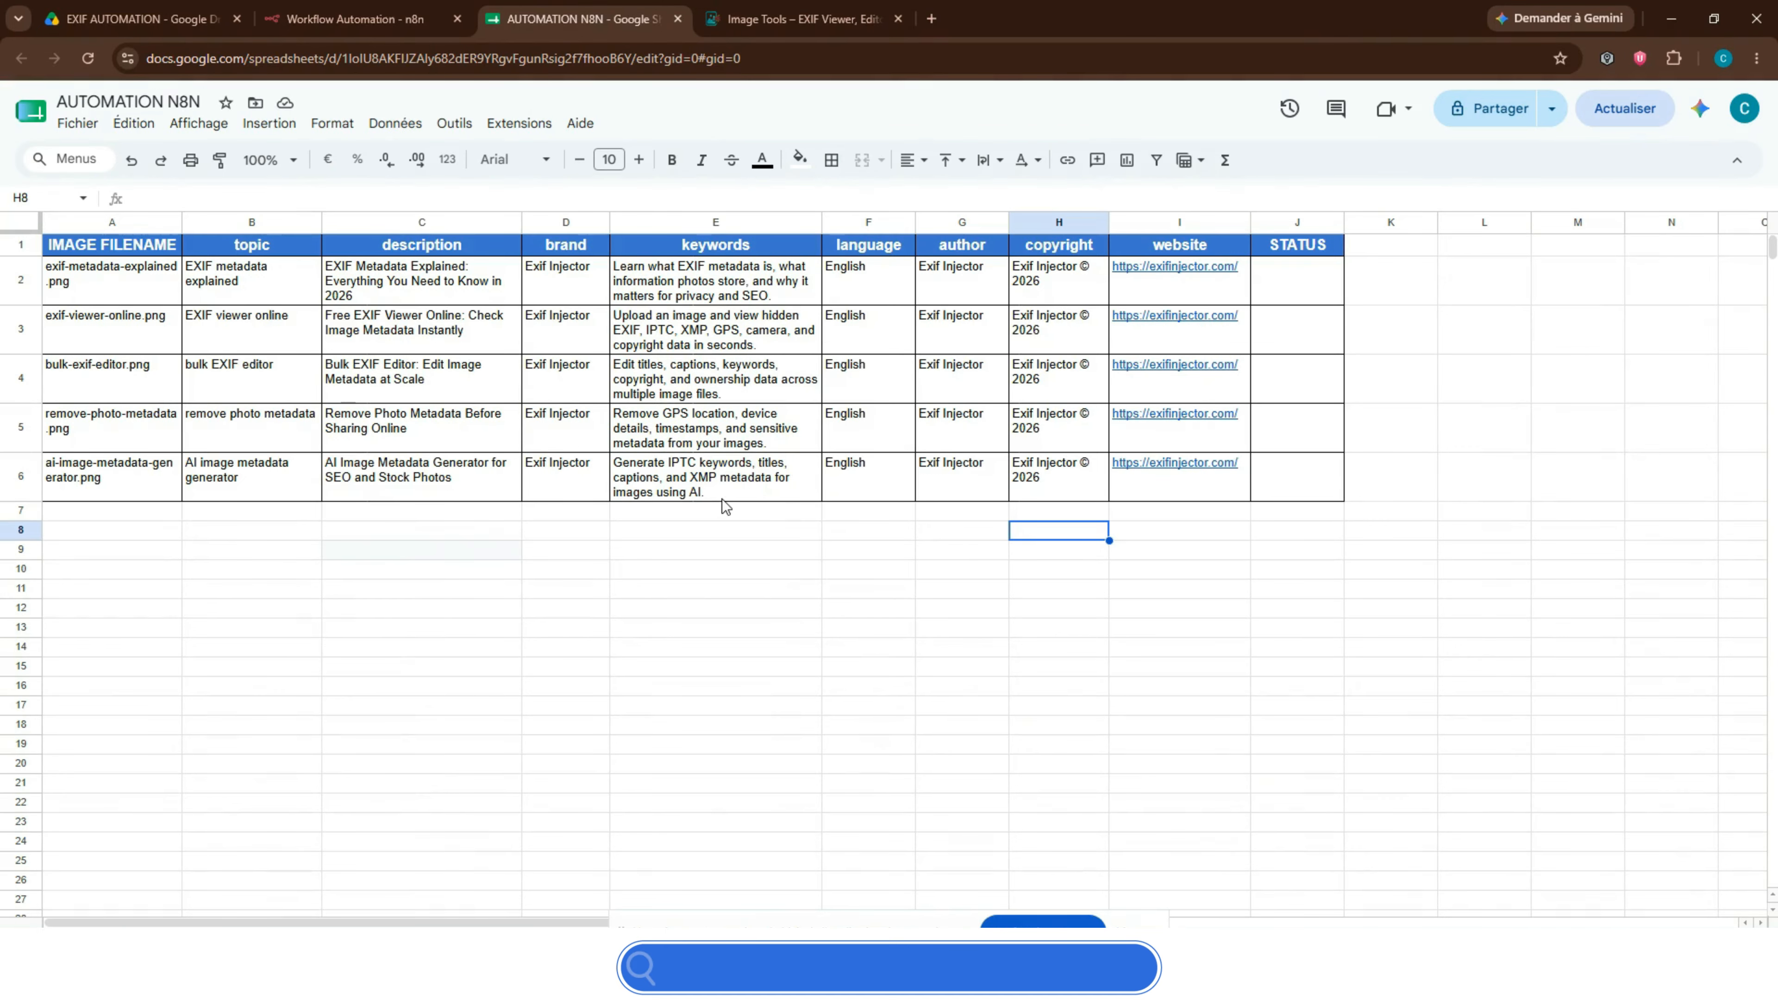
# - Switch to the EXIF AUTOMATION workflow in n8n, select all its nodes to view the whole chain, and clear the selection
pyautogui.click(360, 21)
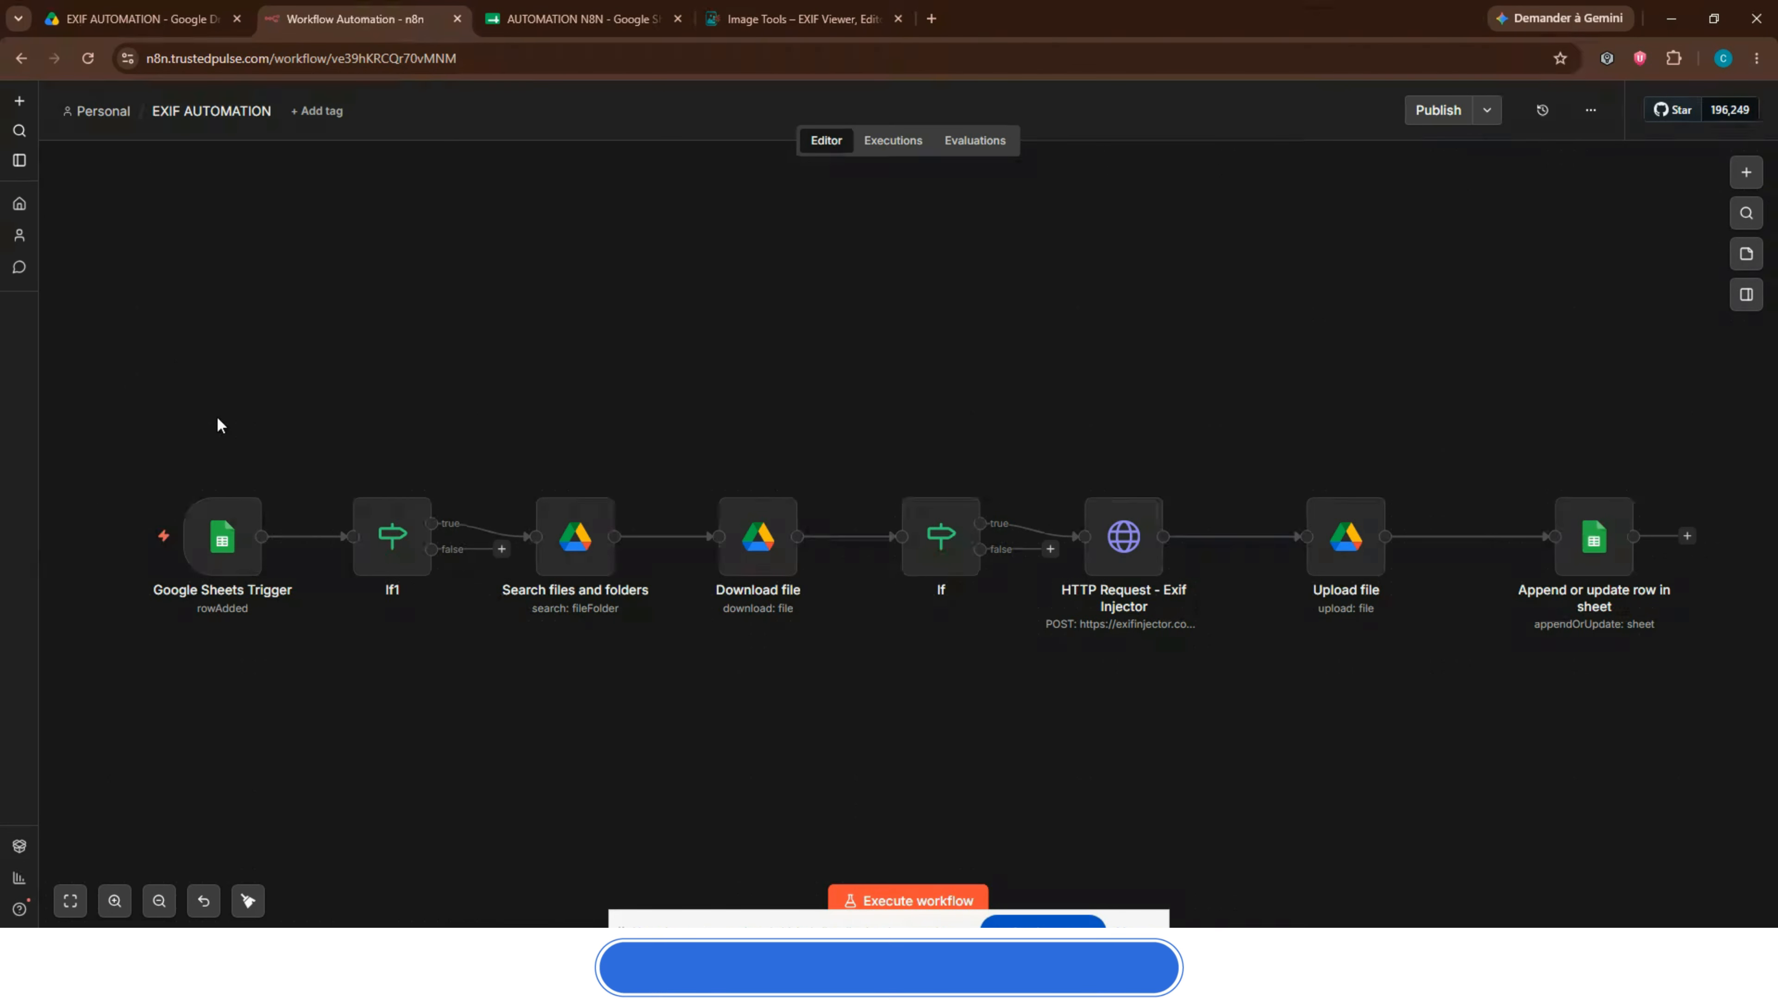
pyautogui.moveTo(150, 378); pyautogui.dragTo(1687, 714)
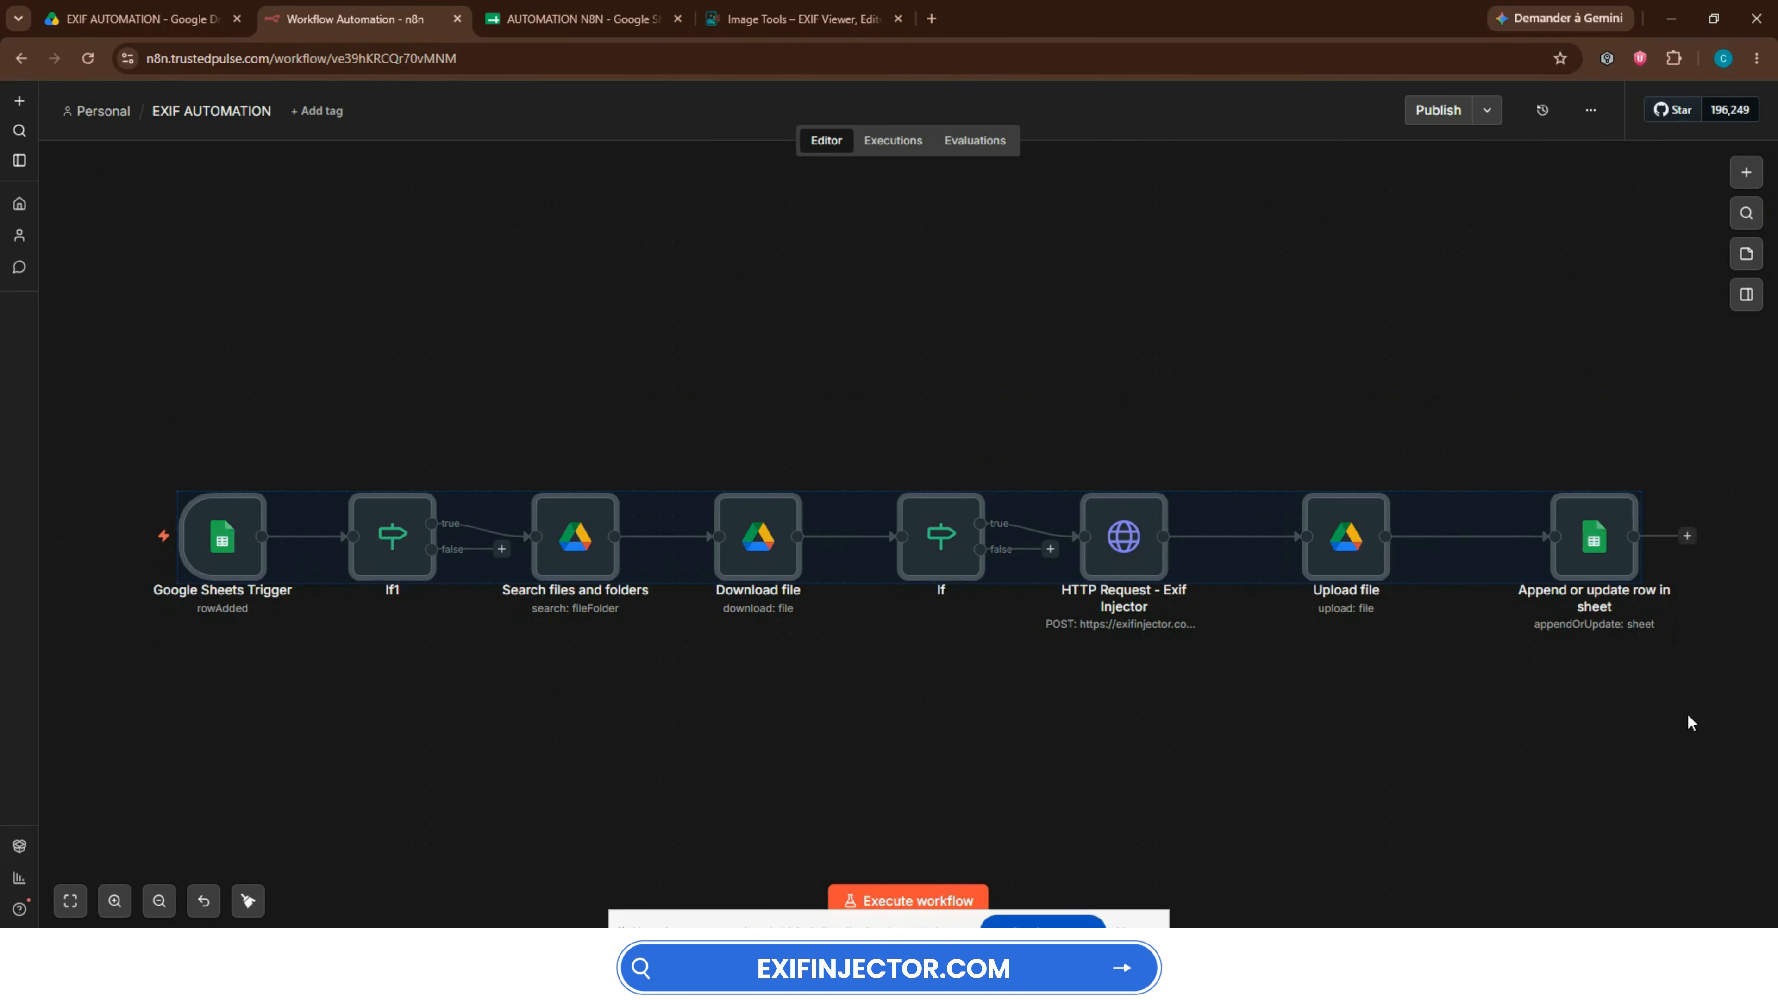
pyautogui.click(1666, 730)
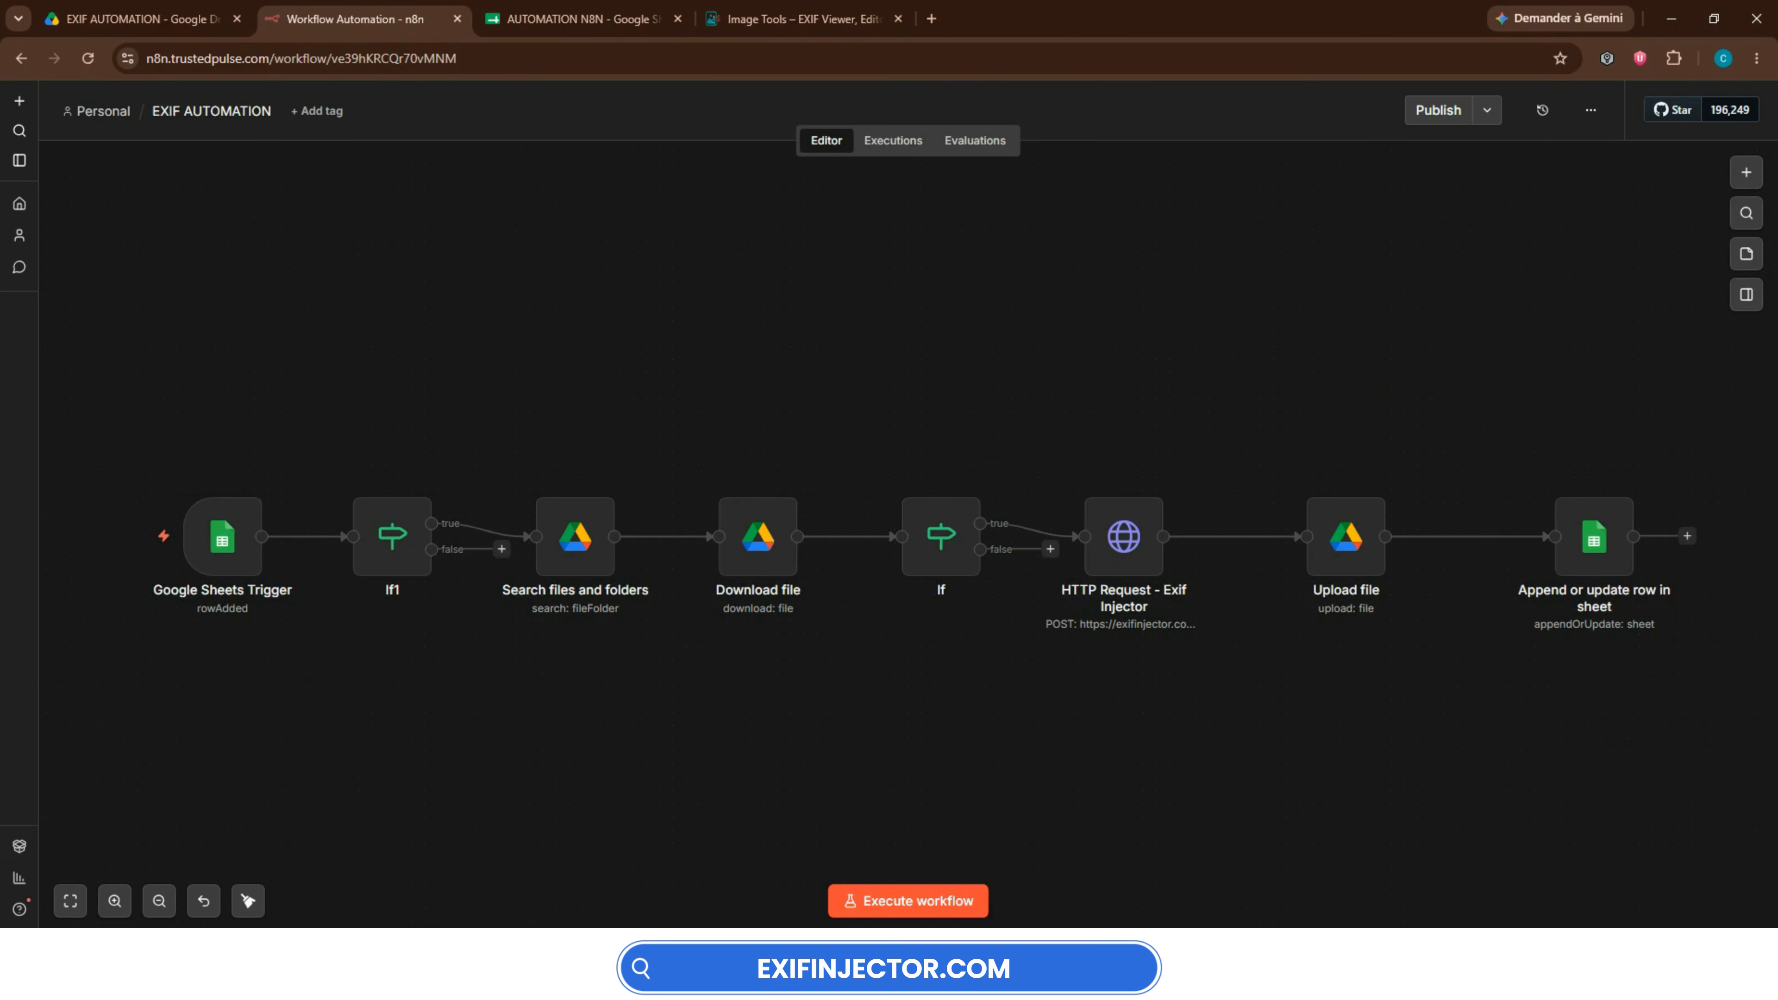
# - Open the Google Sheets Trigger node, then examine the search query expression in the Search files and folders node
pyautogui.click(205, 549)
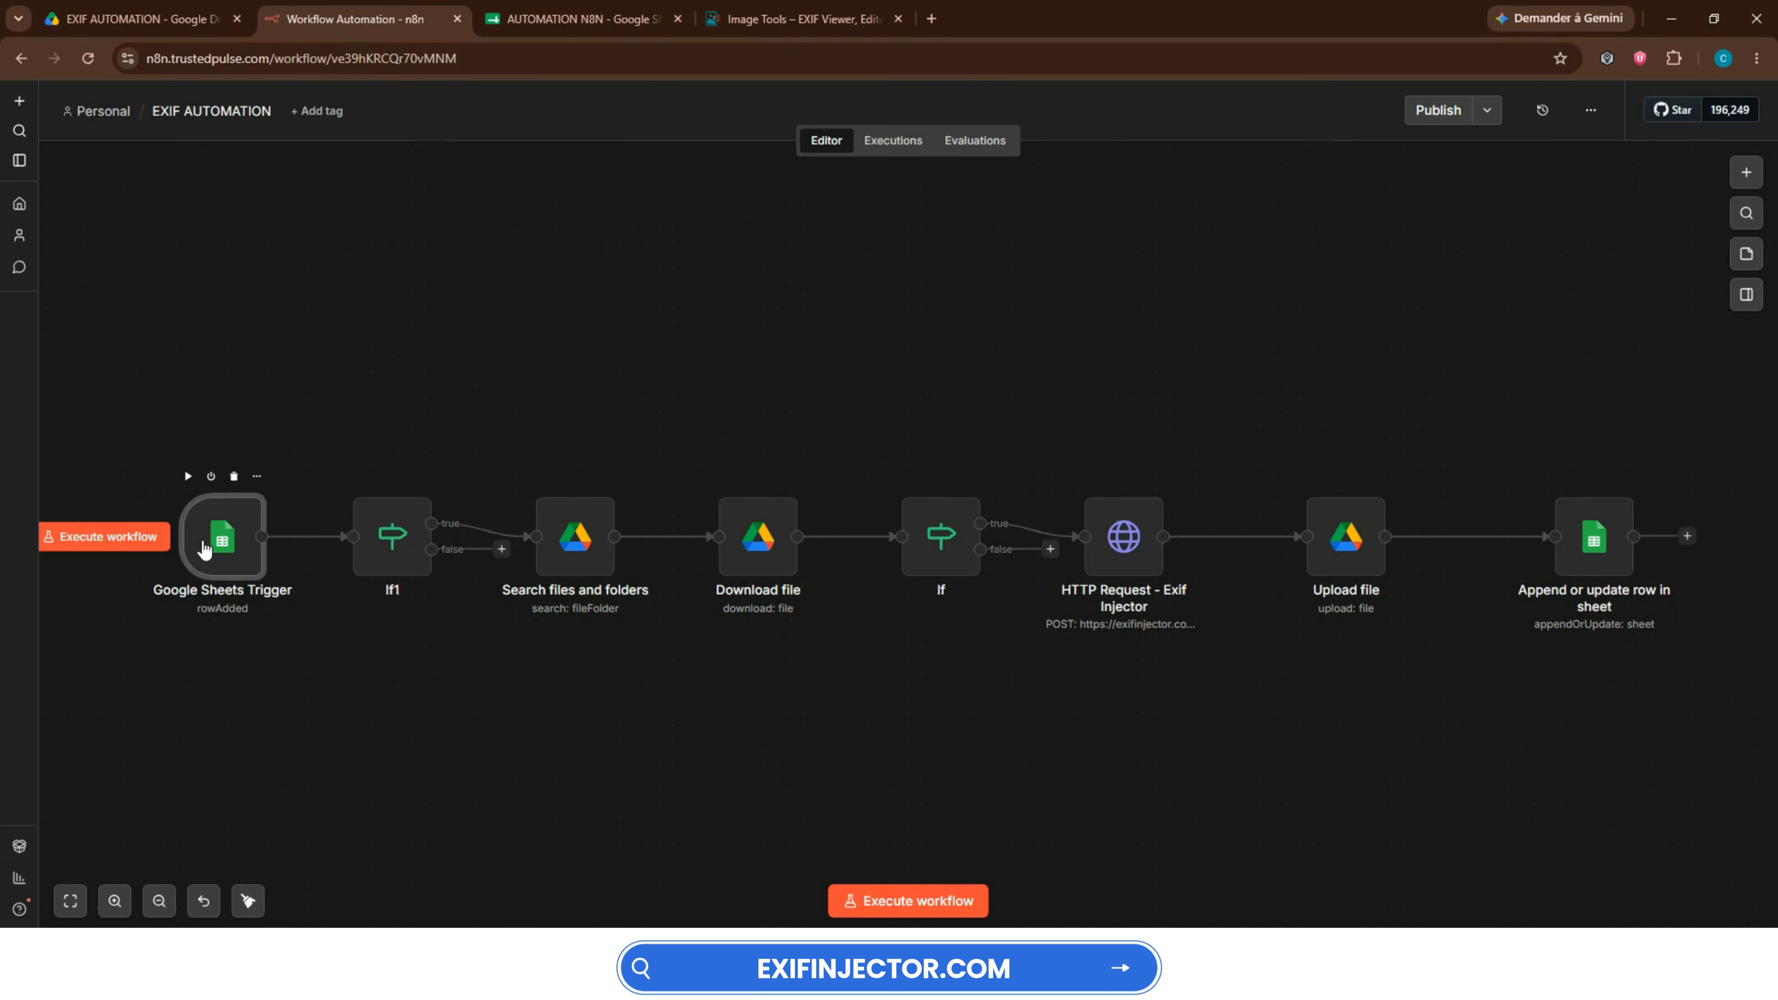
pyautogui.doubleClick(205, 550)
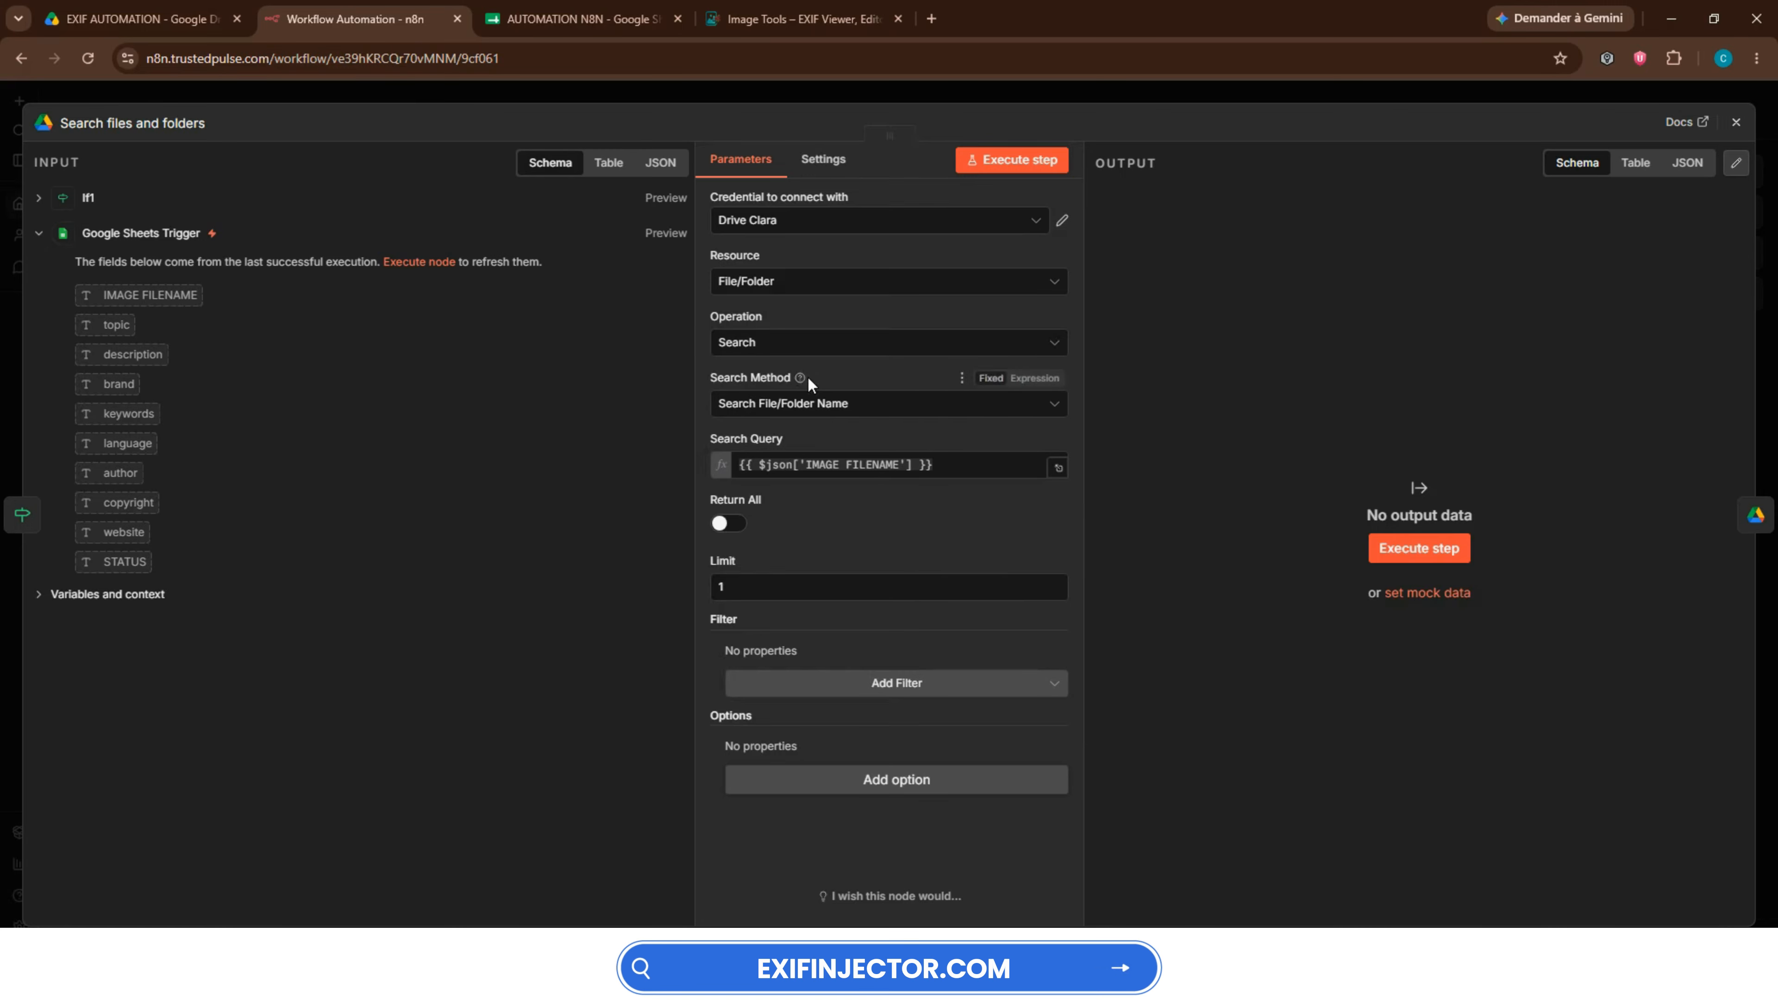
pyautogui.click(947, 465)
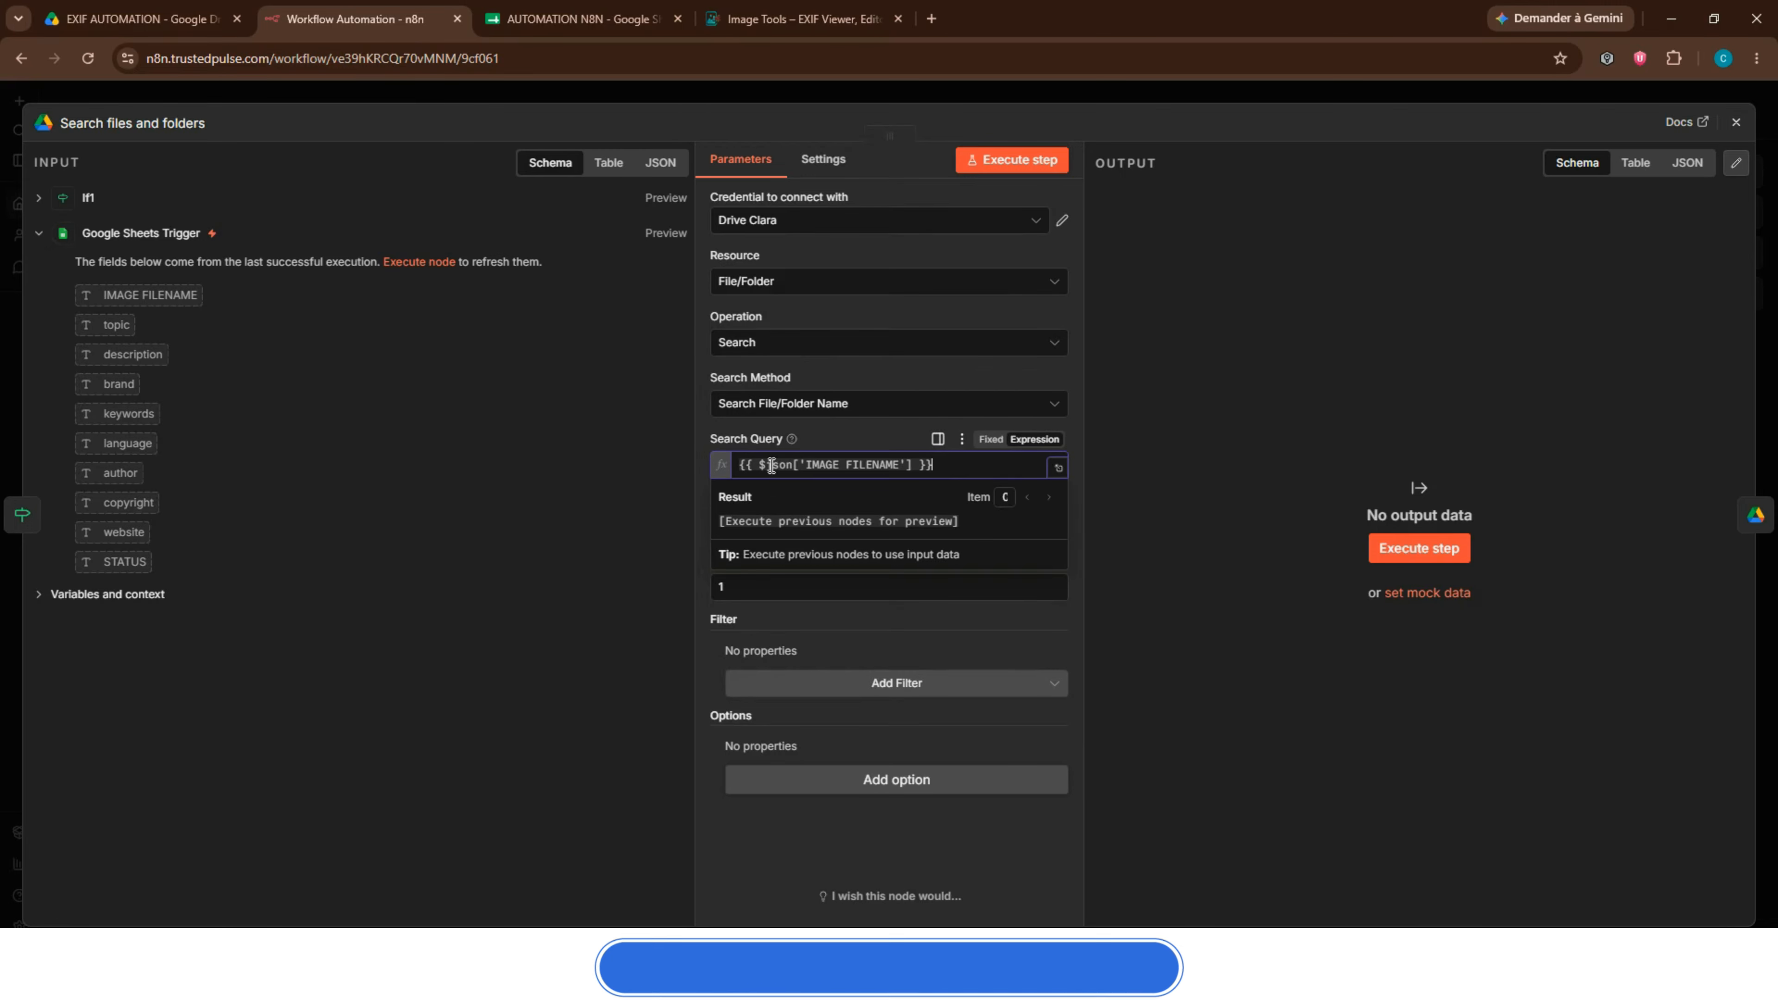
pyautogui.click(1123, 579)
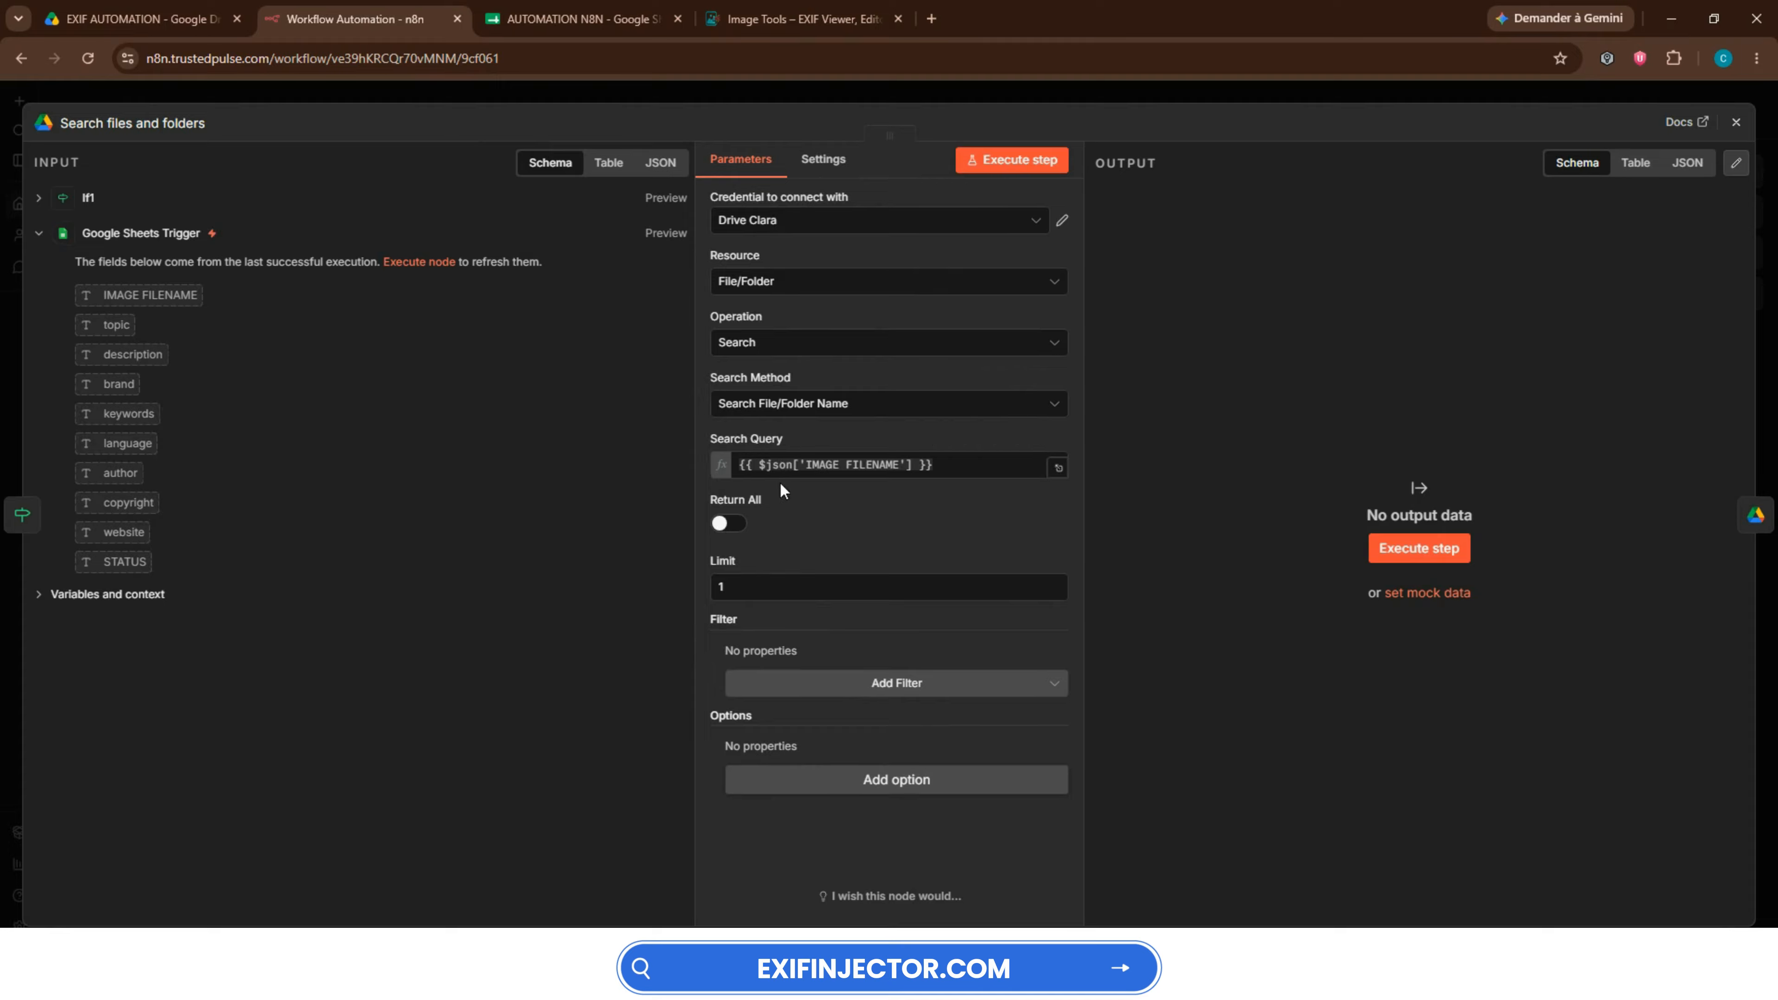
# - Examine the Download file node's file ID expression and the following If node's MIME type condition
pyautogui.click(1756, 515)
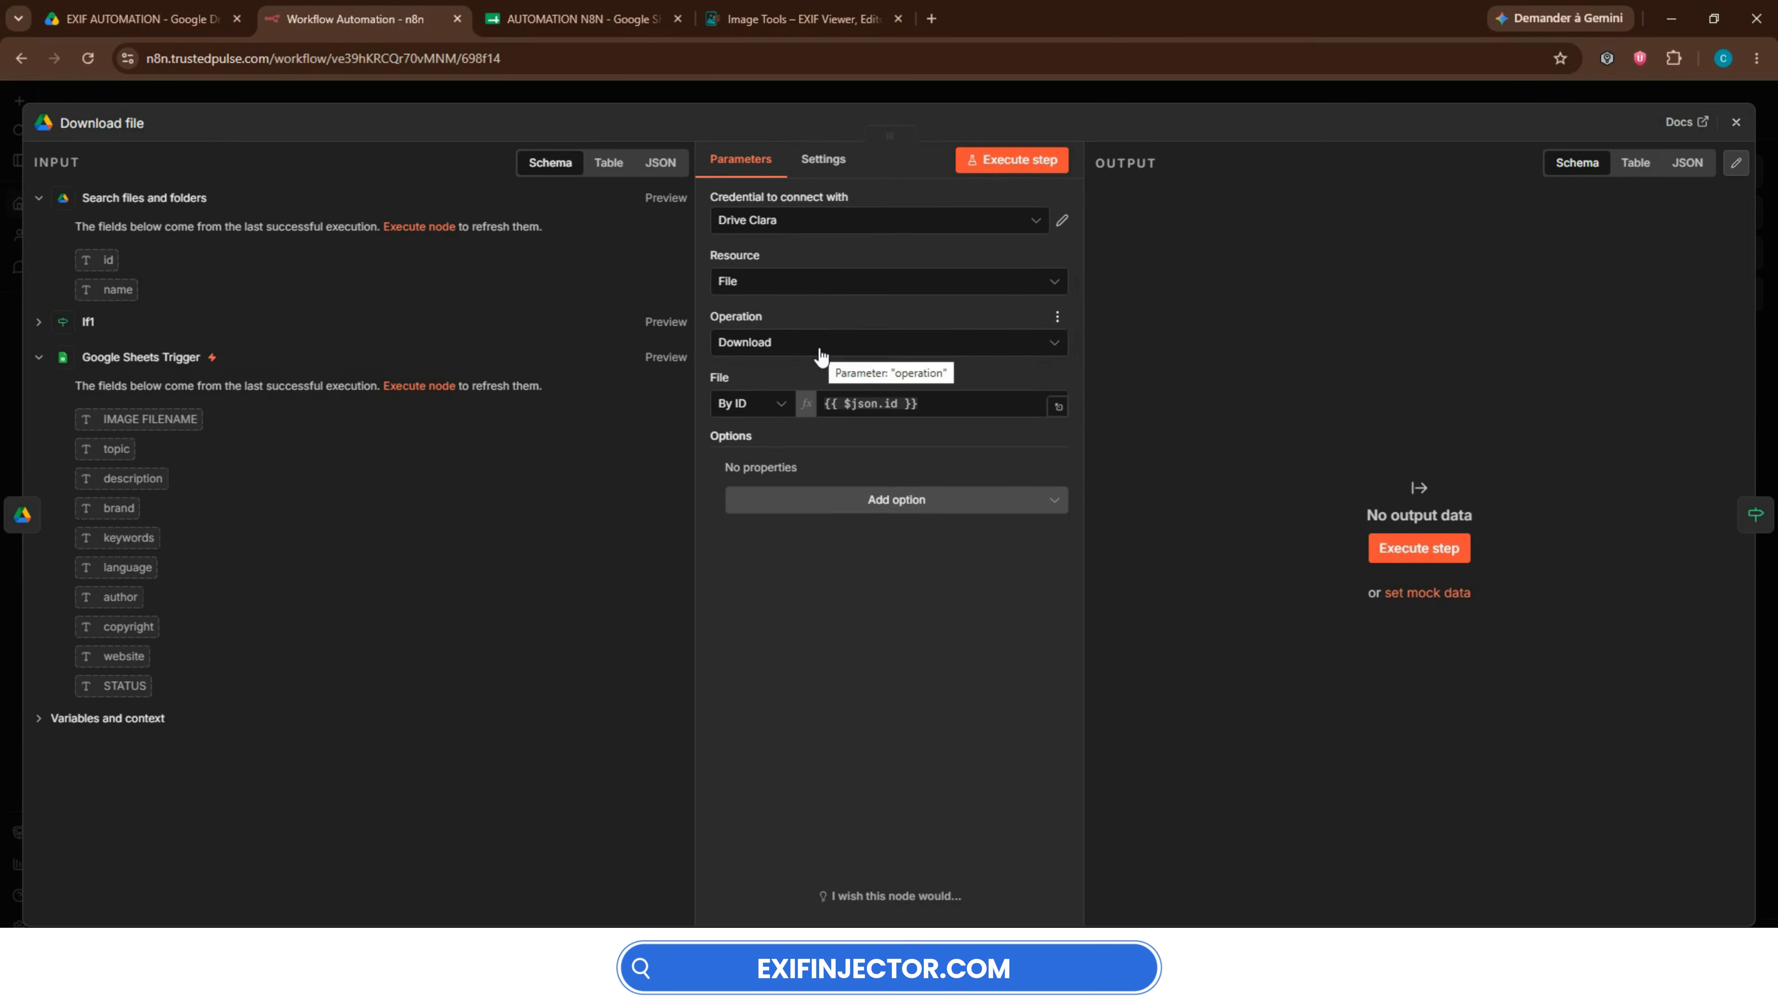
pyautogui.click(939, 411)
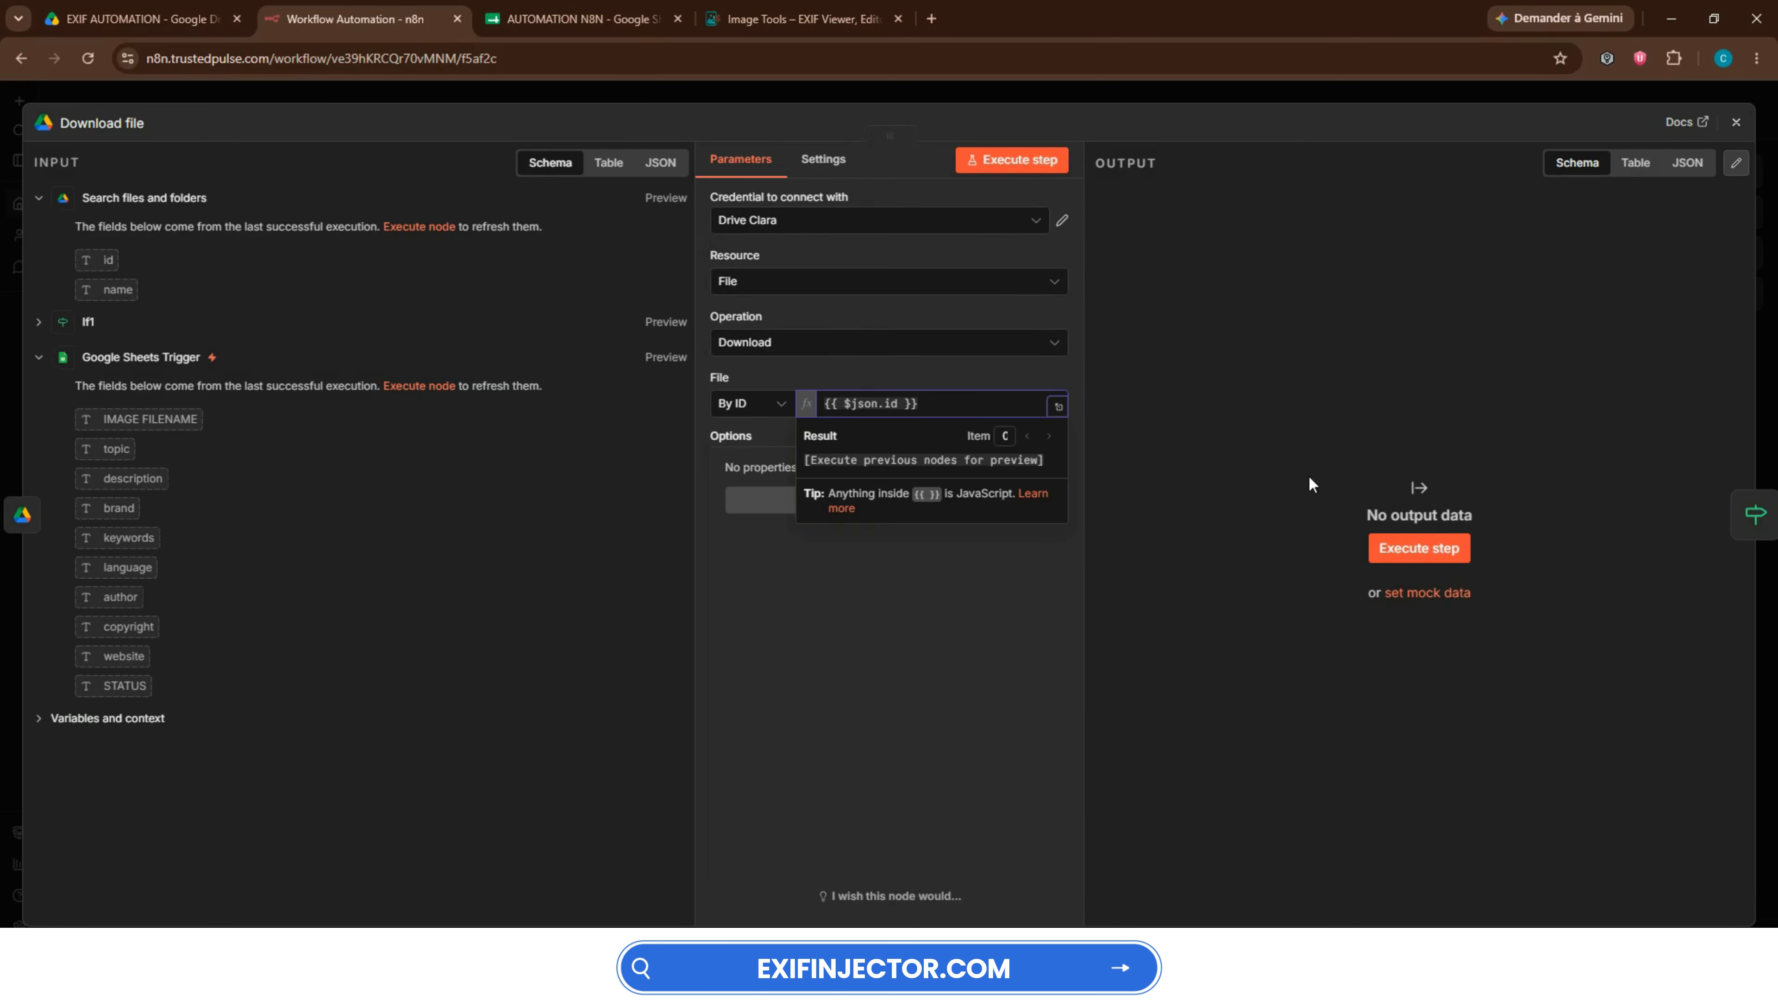
pyautogui.click(1755, 515)
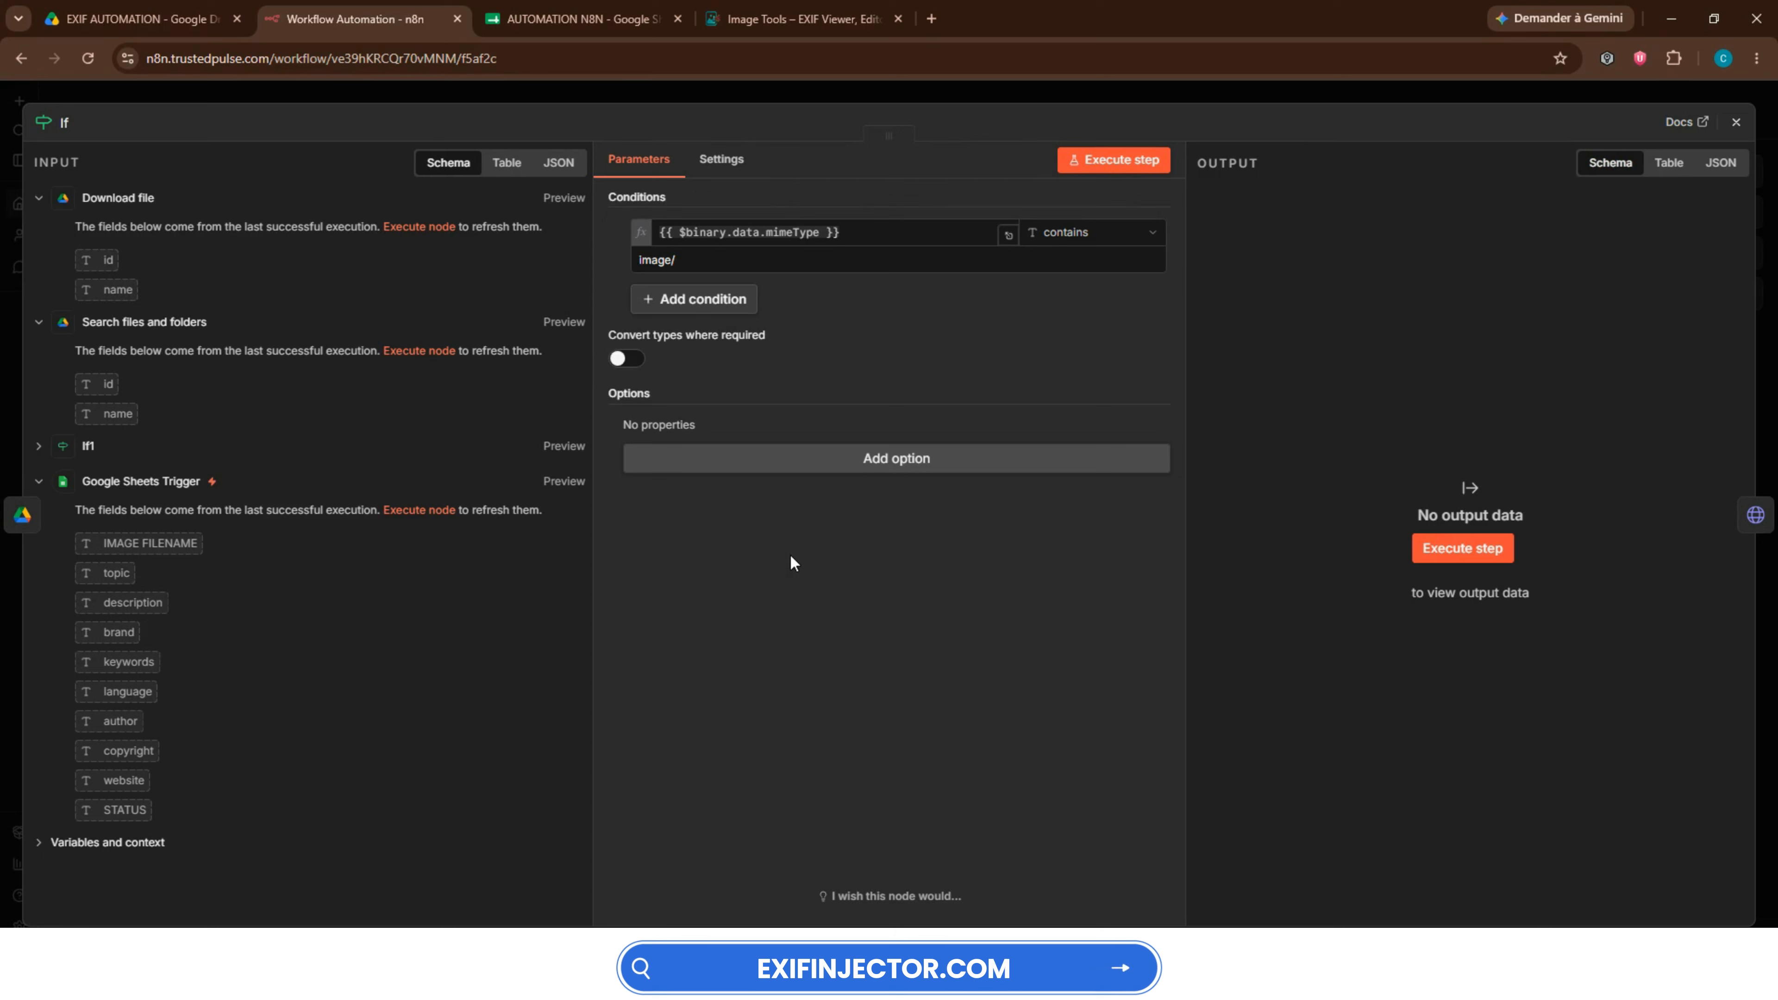
pyautogui.click(698, 264)
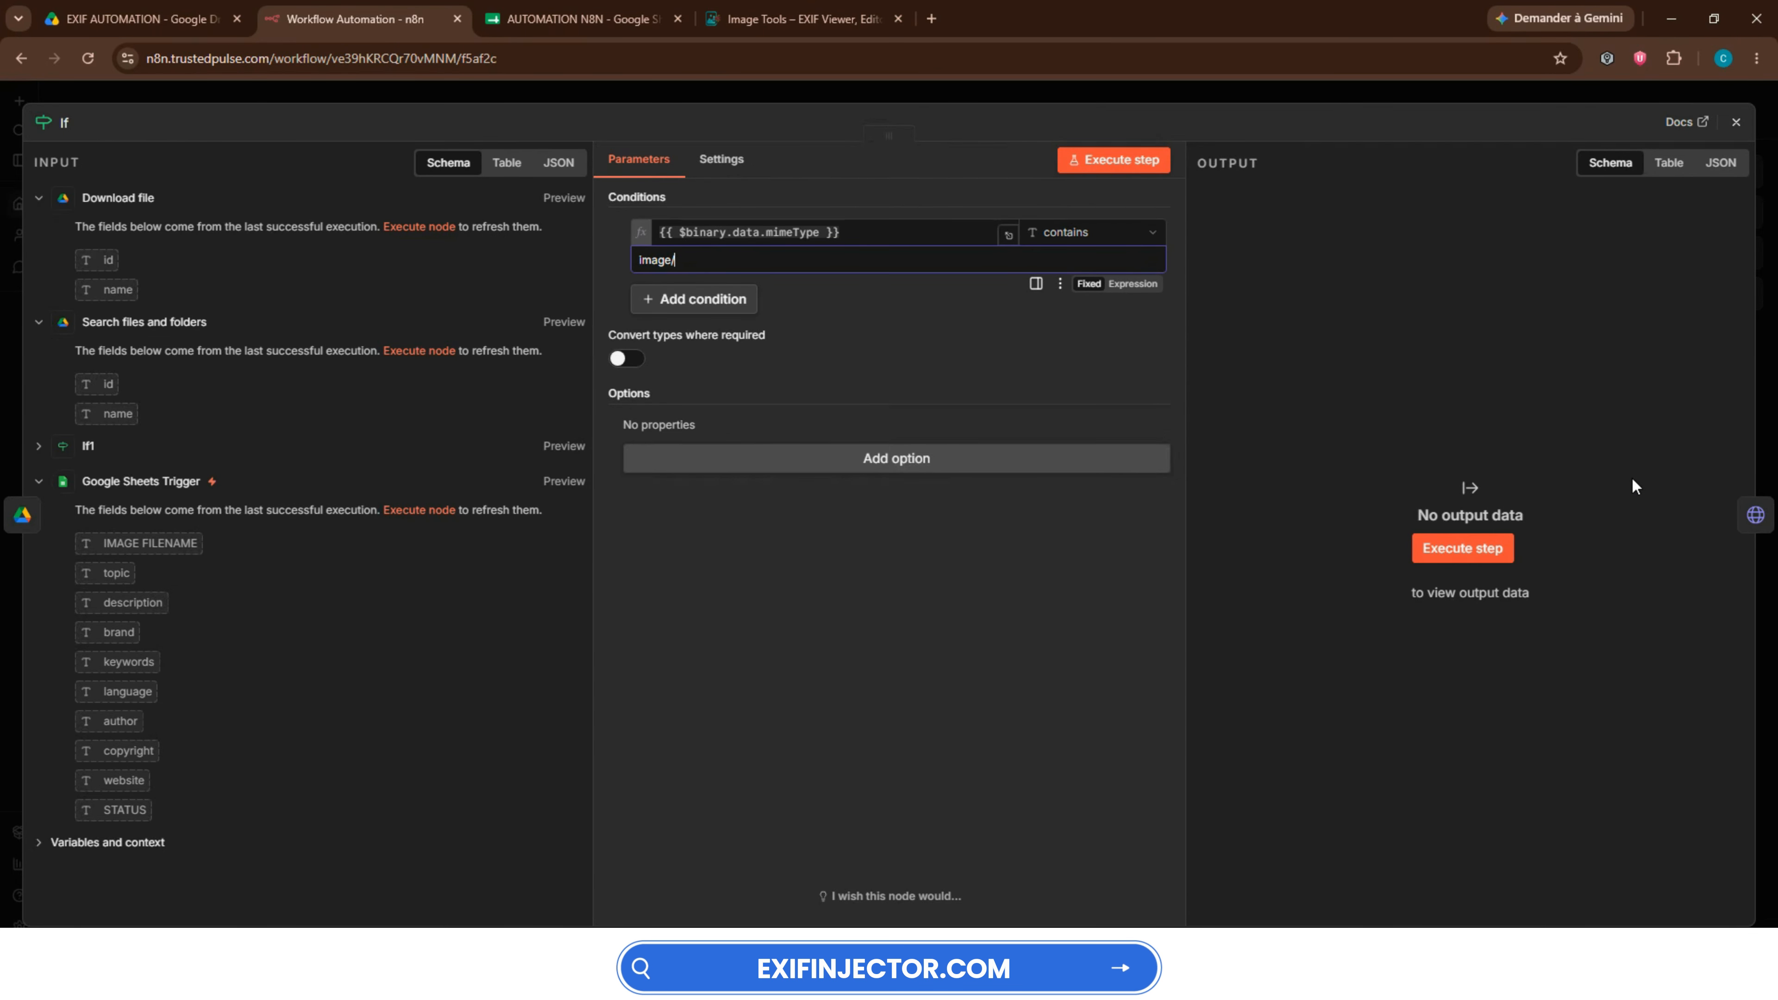
# - Open the HTTP Request - Exif Injector node and examine its request settings, body fields and the full expression of the context value
pyautogui.click(1761, 523)
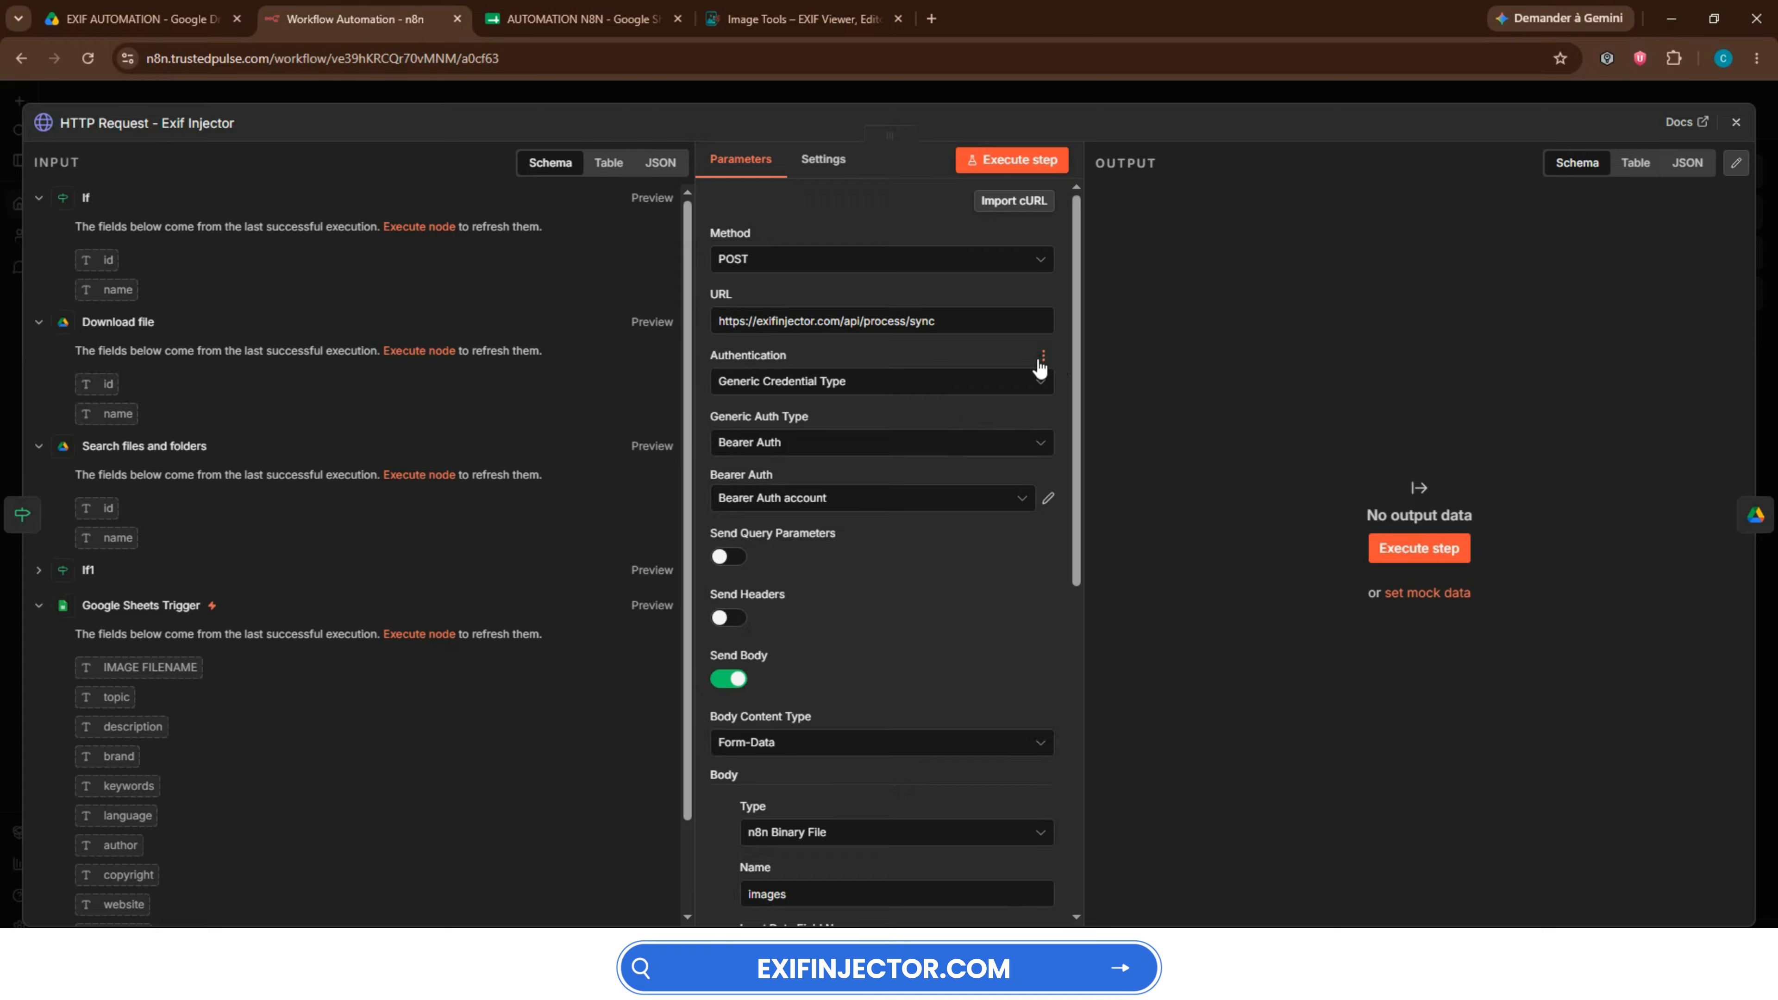
pyautogui.scroll(-4, 1015, 601)
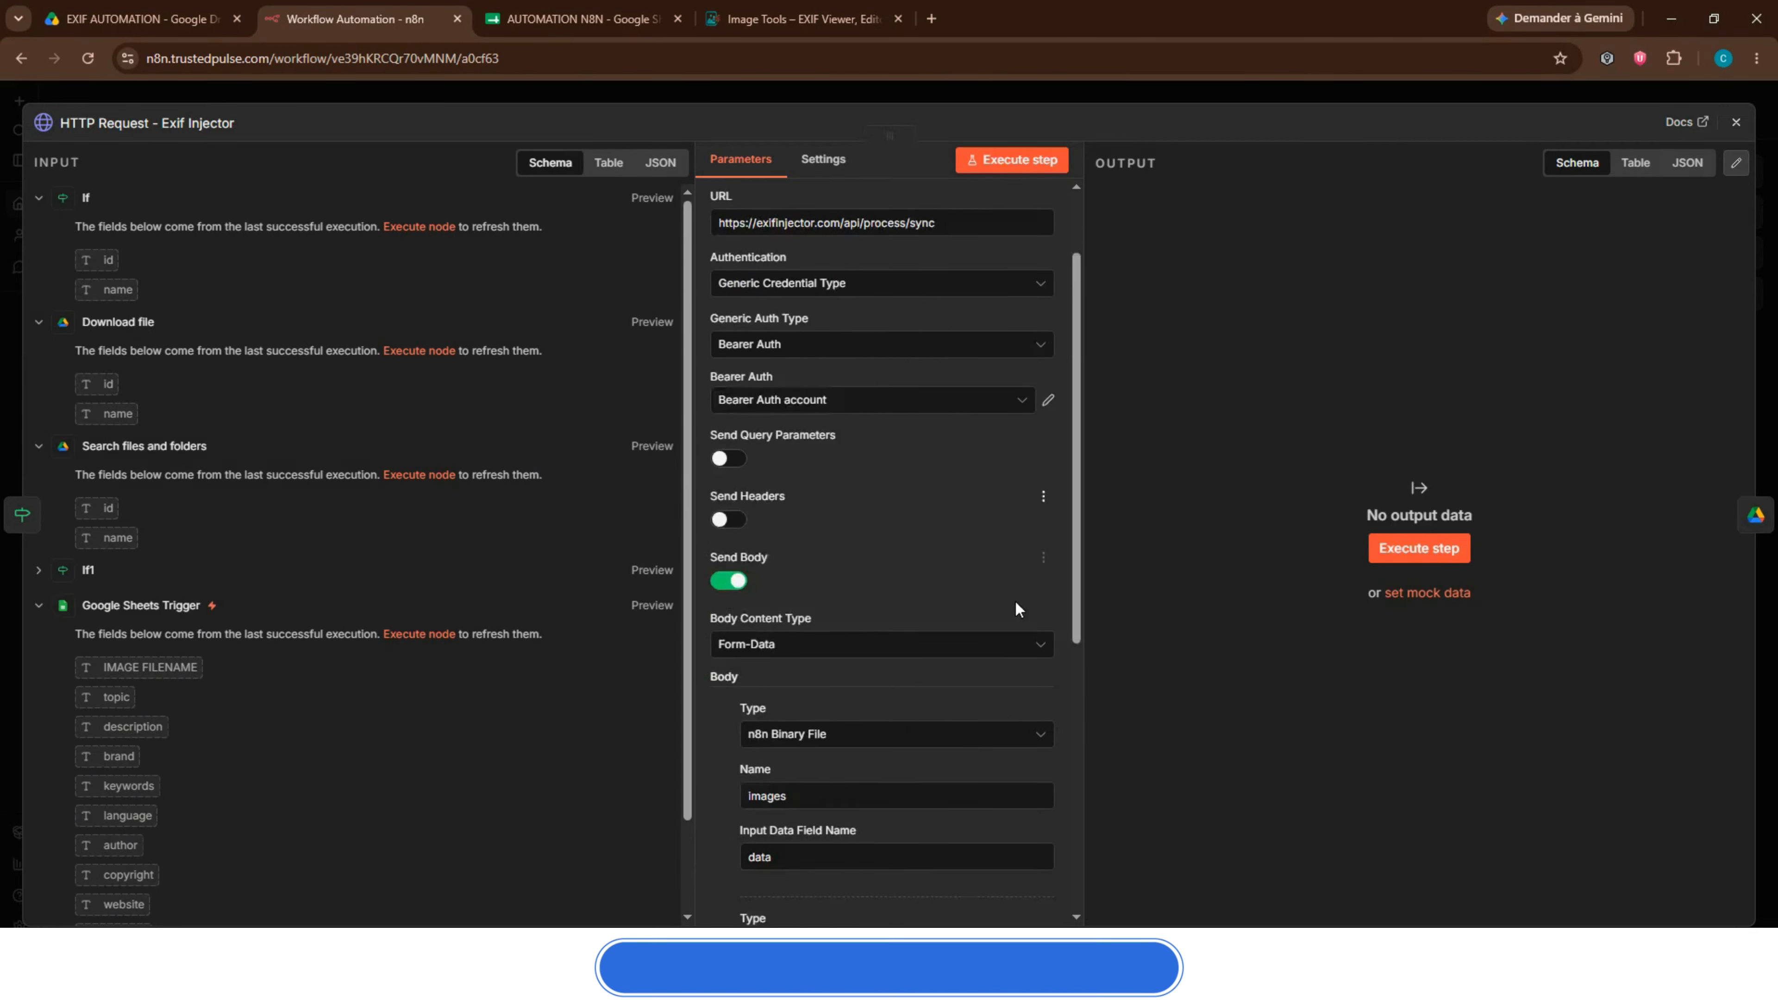
pyautogui.scroll(-4, 1015, 602)
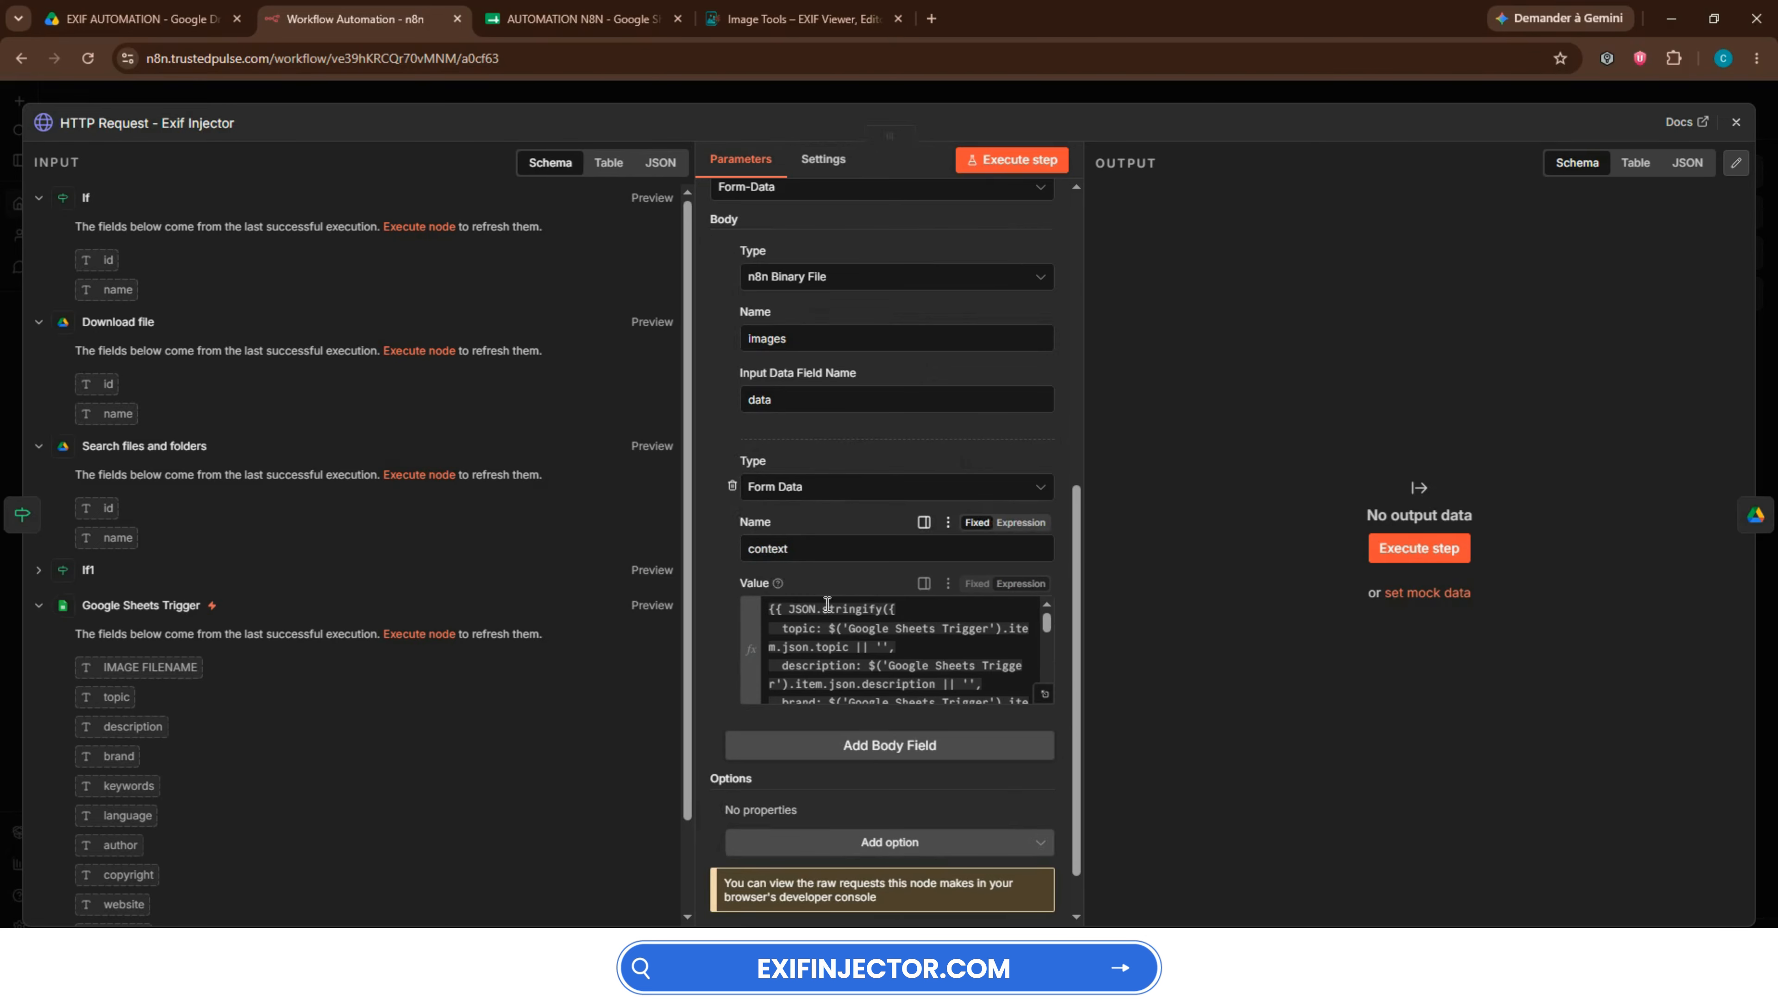
pyautogui.scroll(-3, 854, 648)
pyautogui.scroll(-5, 855, 647)
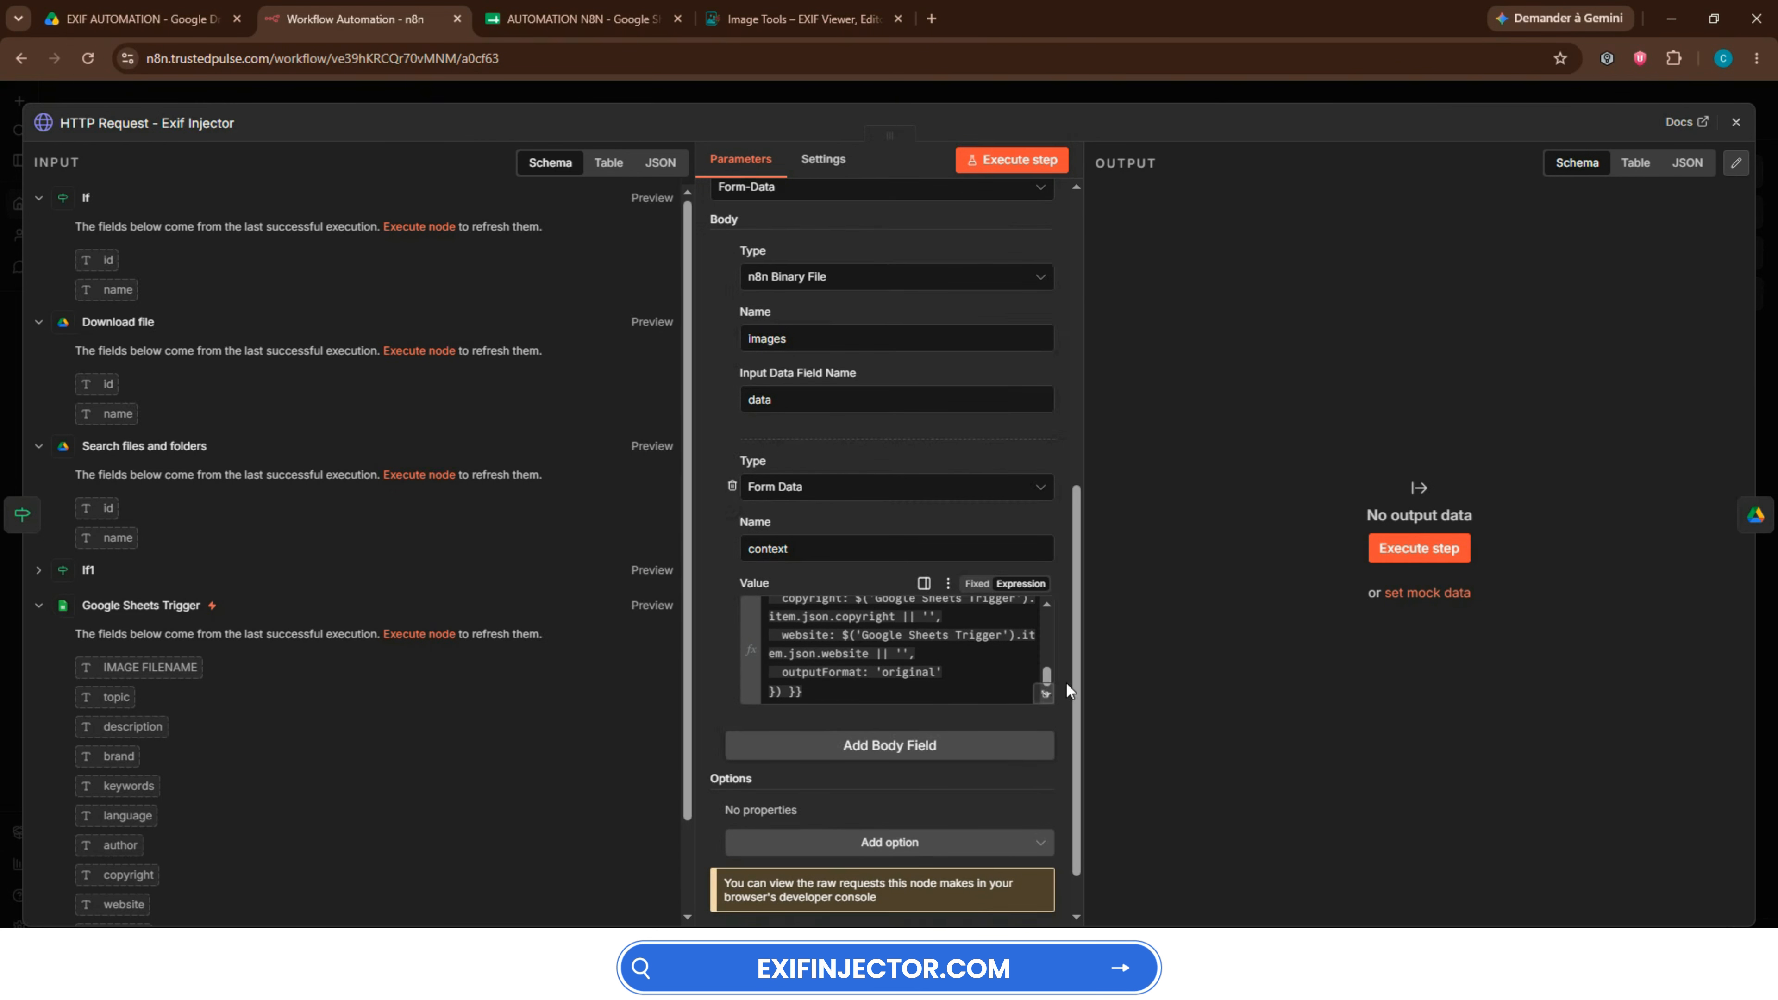
pyautogui.click(1047, 697)
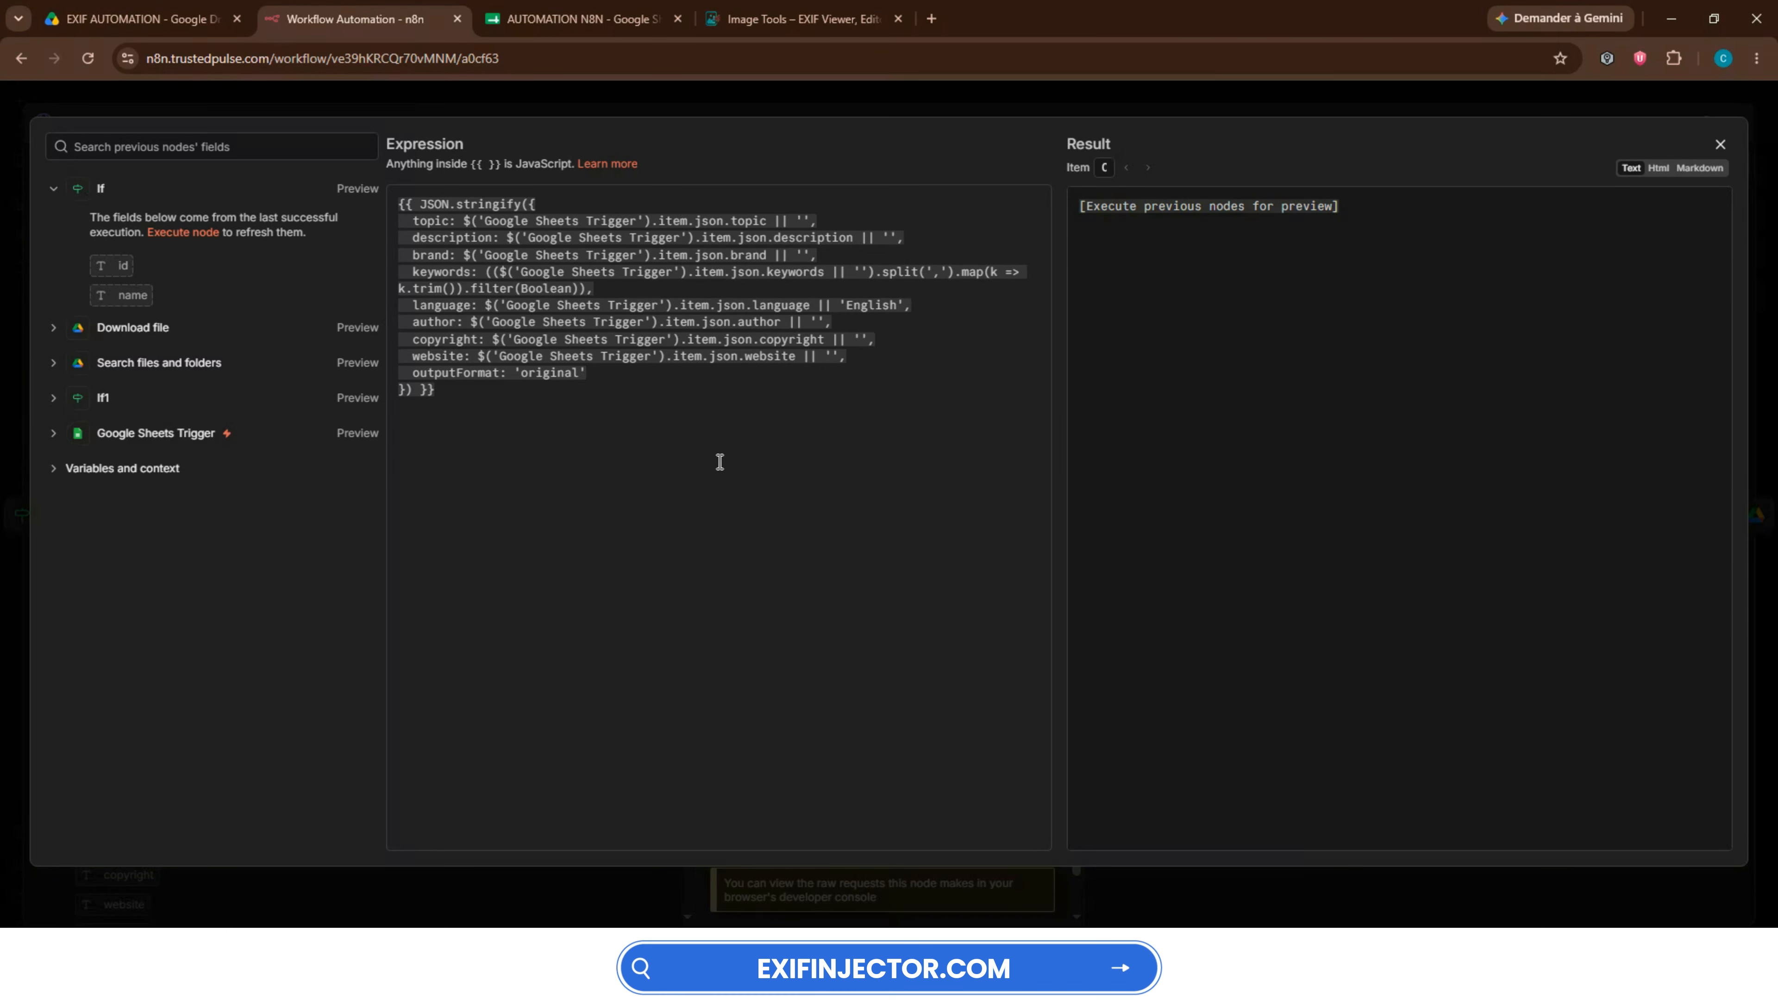
pyautogui.press('Escape')
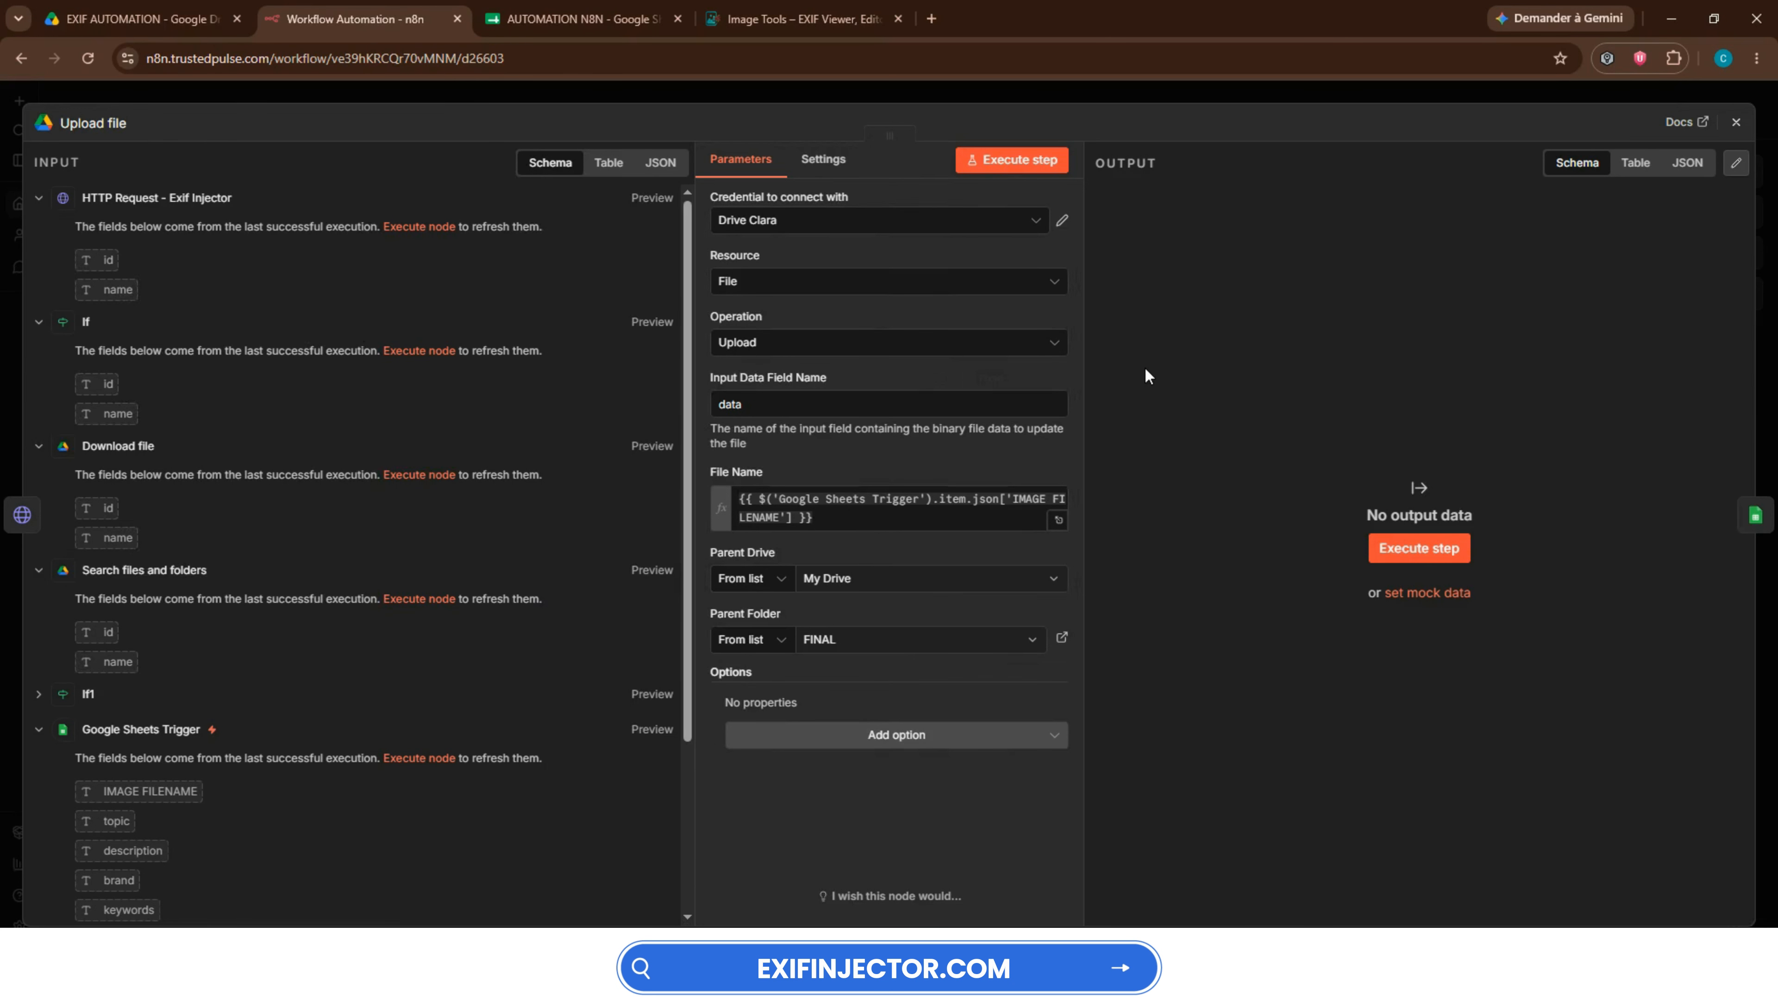
# - Open the Append or update row in sheet node and examine its matching column and the values sent for IMAGE FILENAME and STATUS
pyautogui.click(1755, 530)
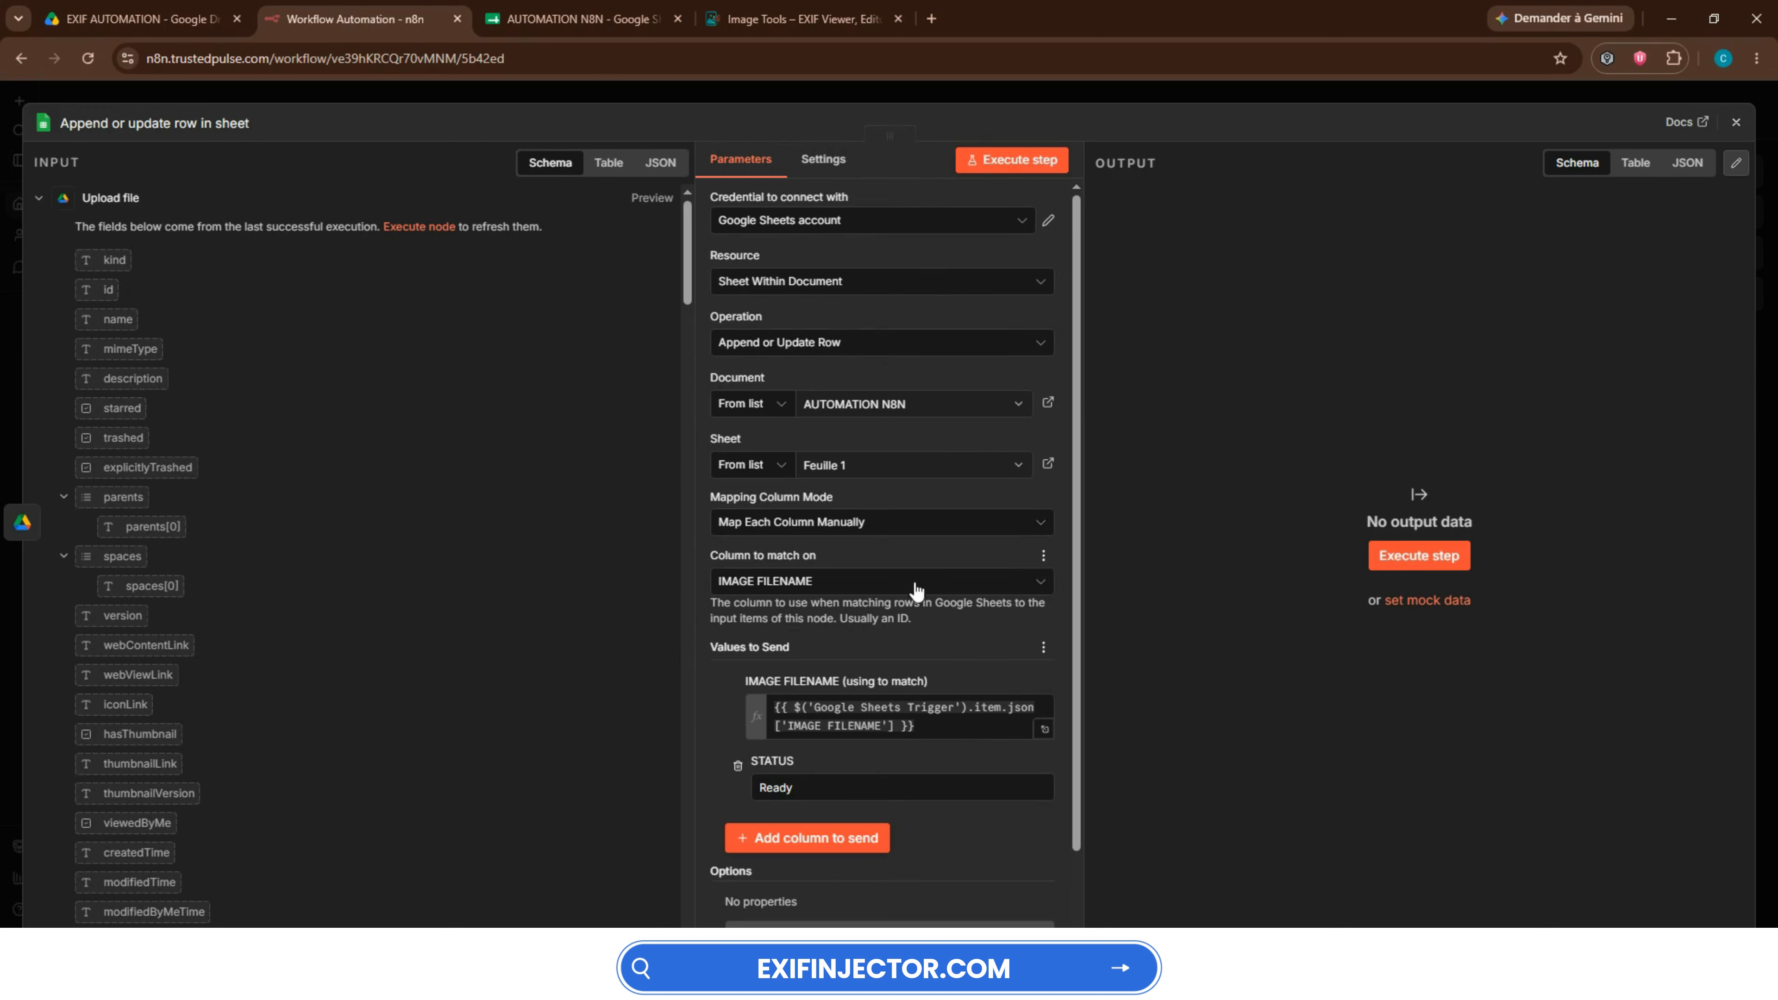
pyautogui.scroll(-1, 917, 617)
pyautogui.scroll(1, 920, 656)
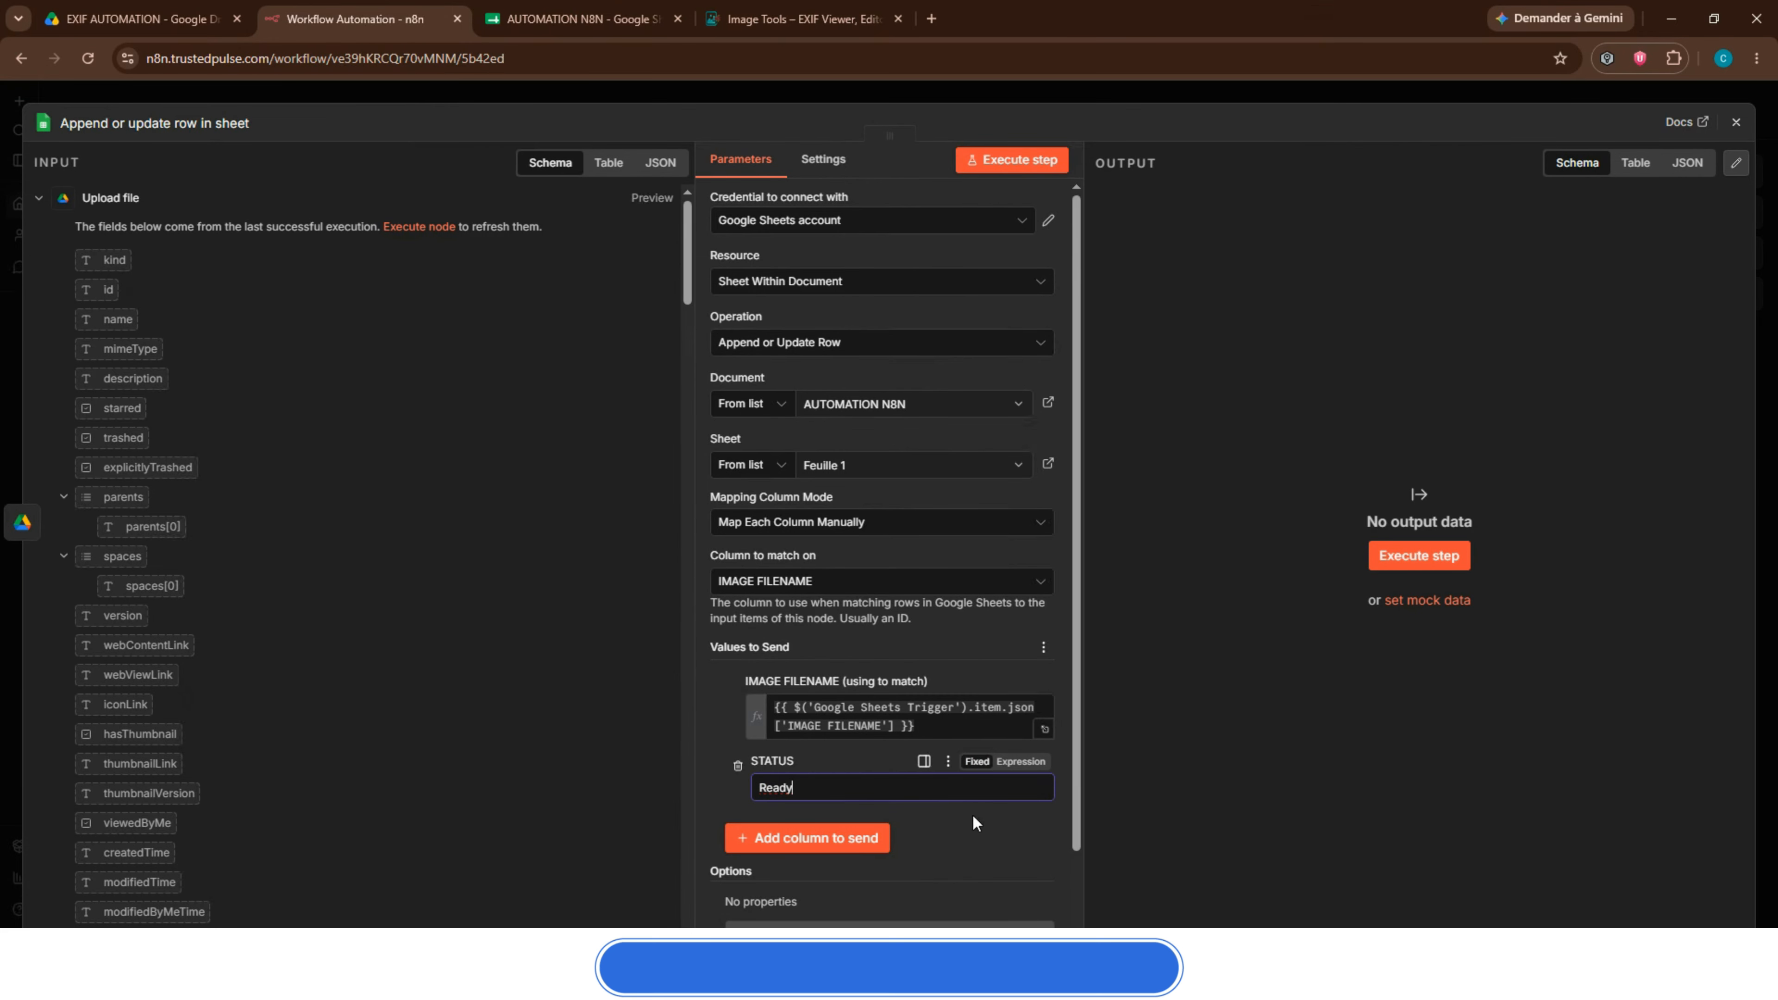
pyautogui.scroll(-1, 973, 815)
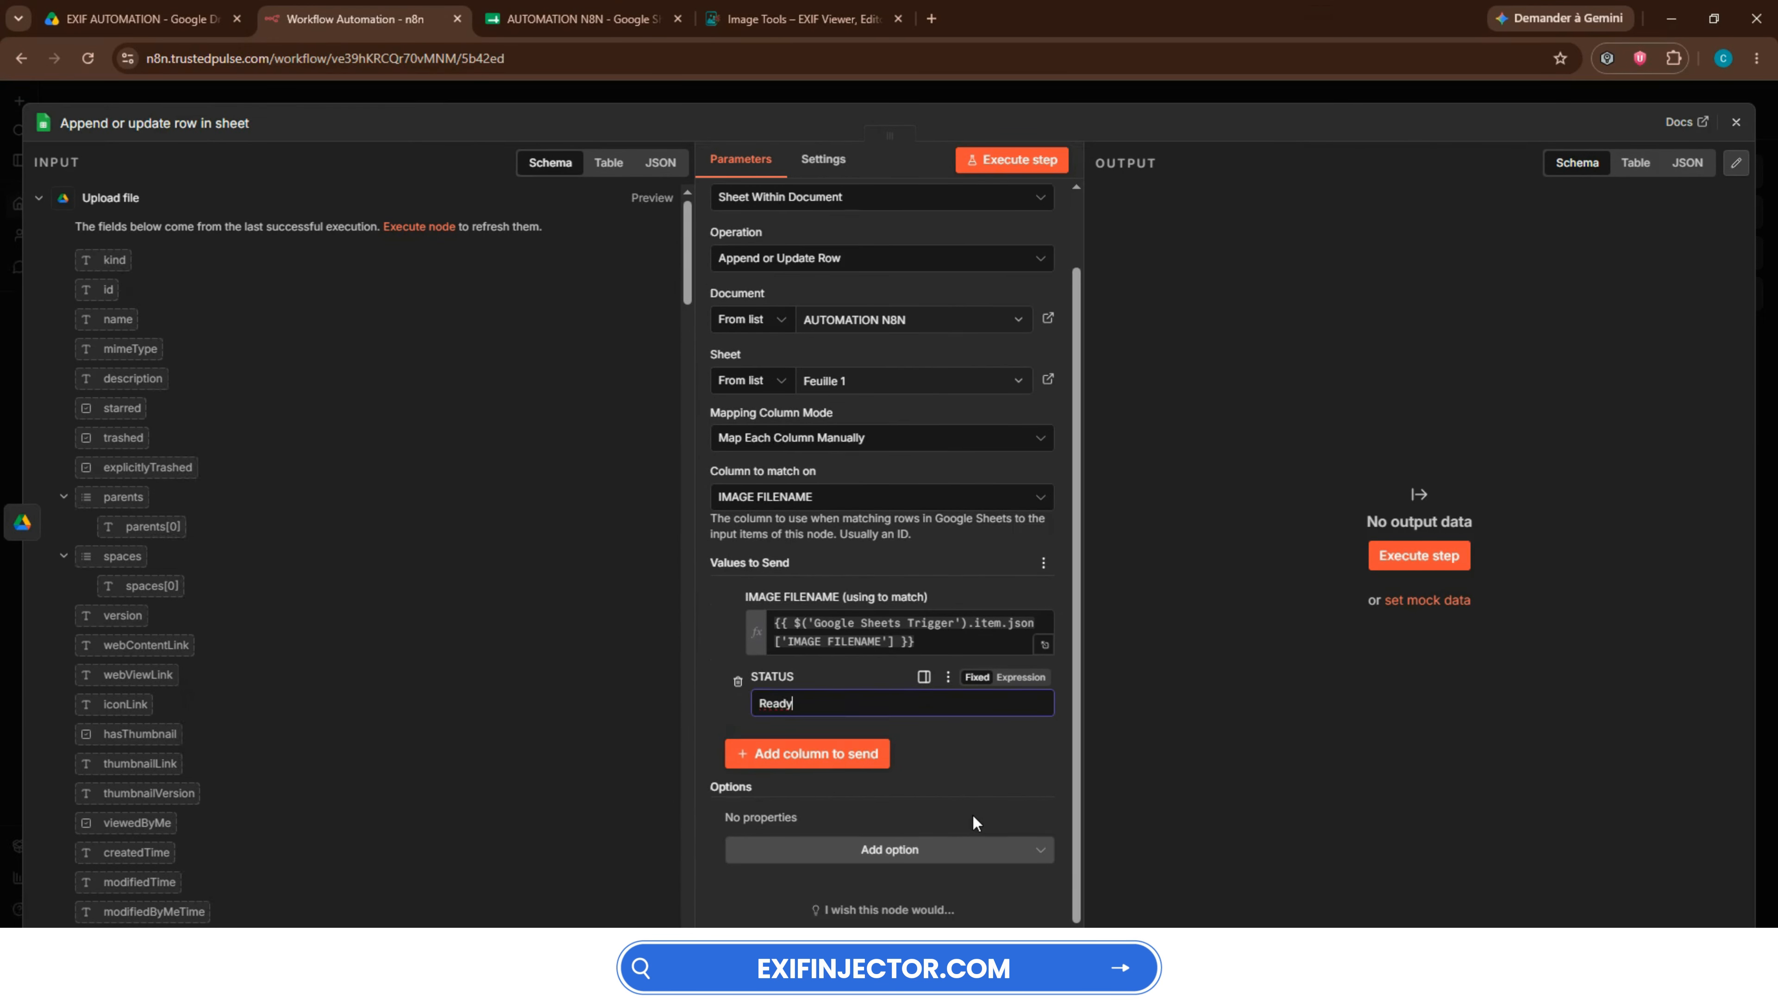
pyautogui.scroll(1, 974, 816)
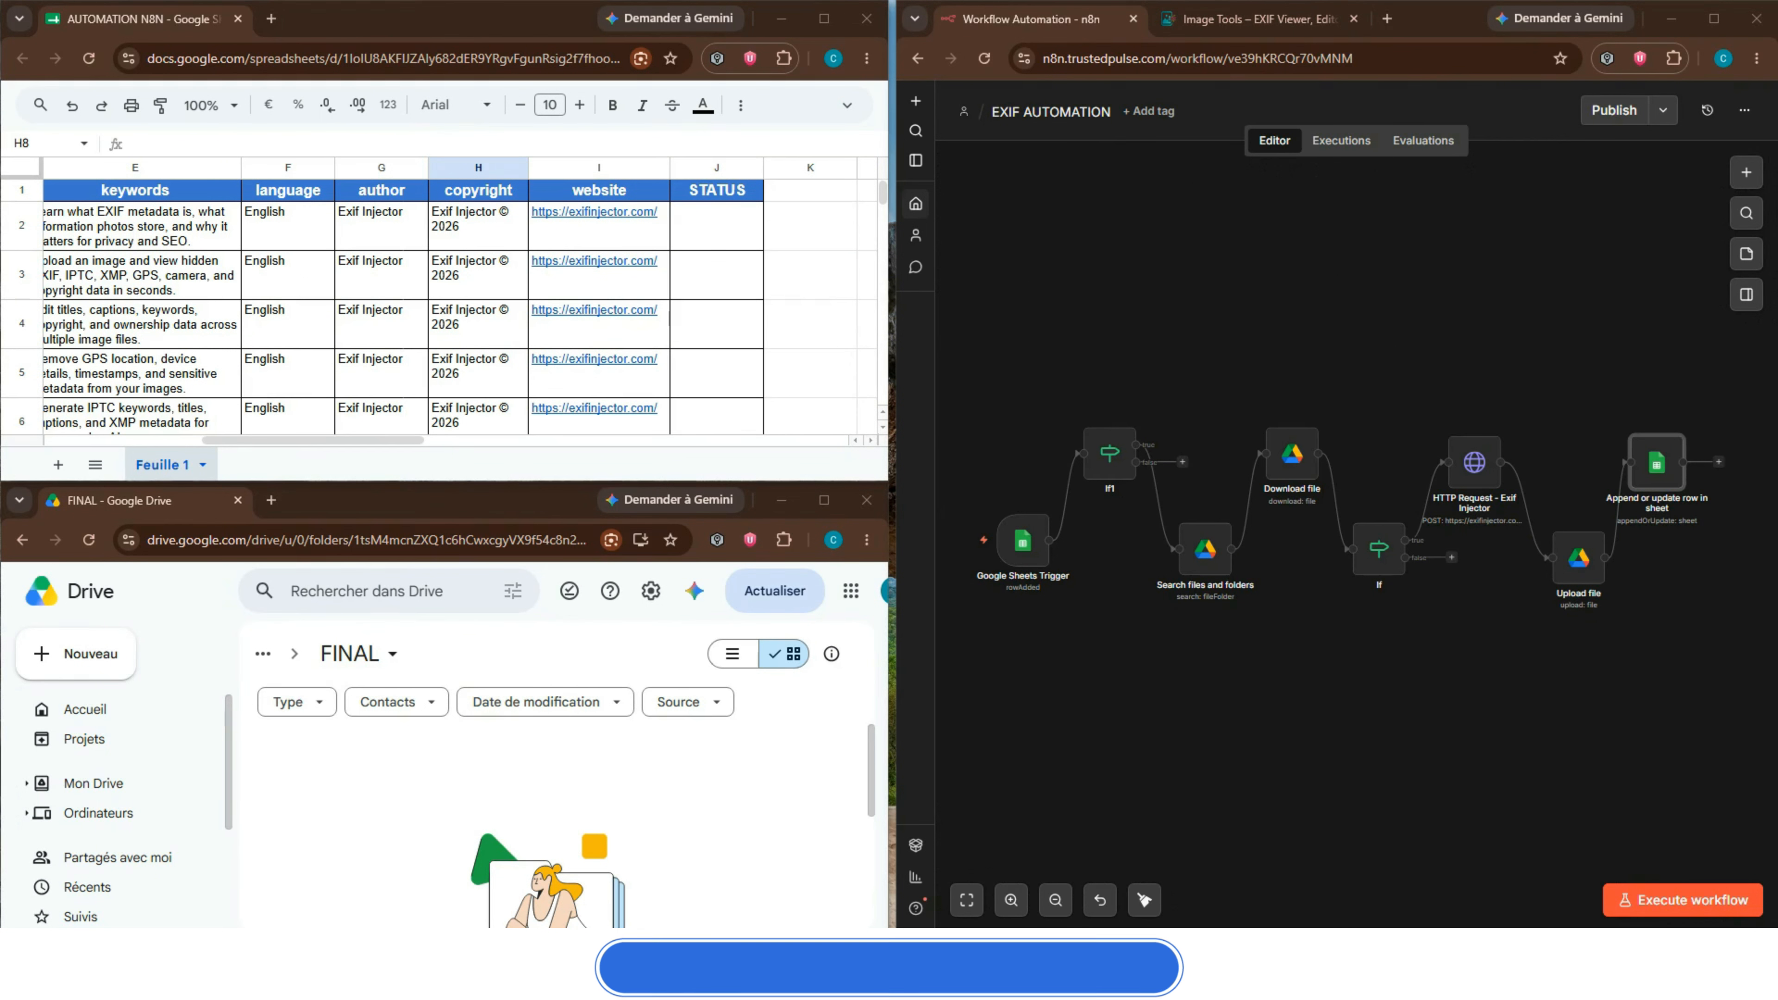
# - Execute the EXIF AUTOMATION workflow and look through the images uploaded to the FINAL folder in Google Drive
pyautogui.click(1671, 901)
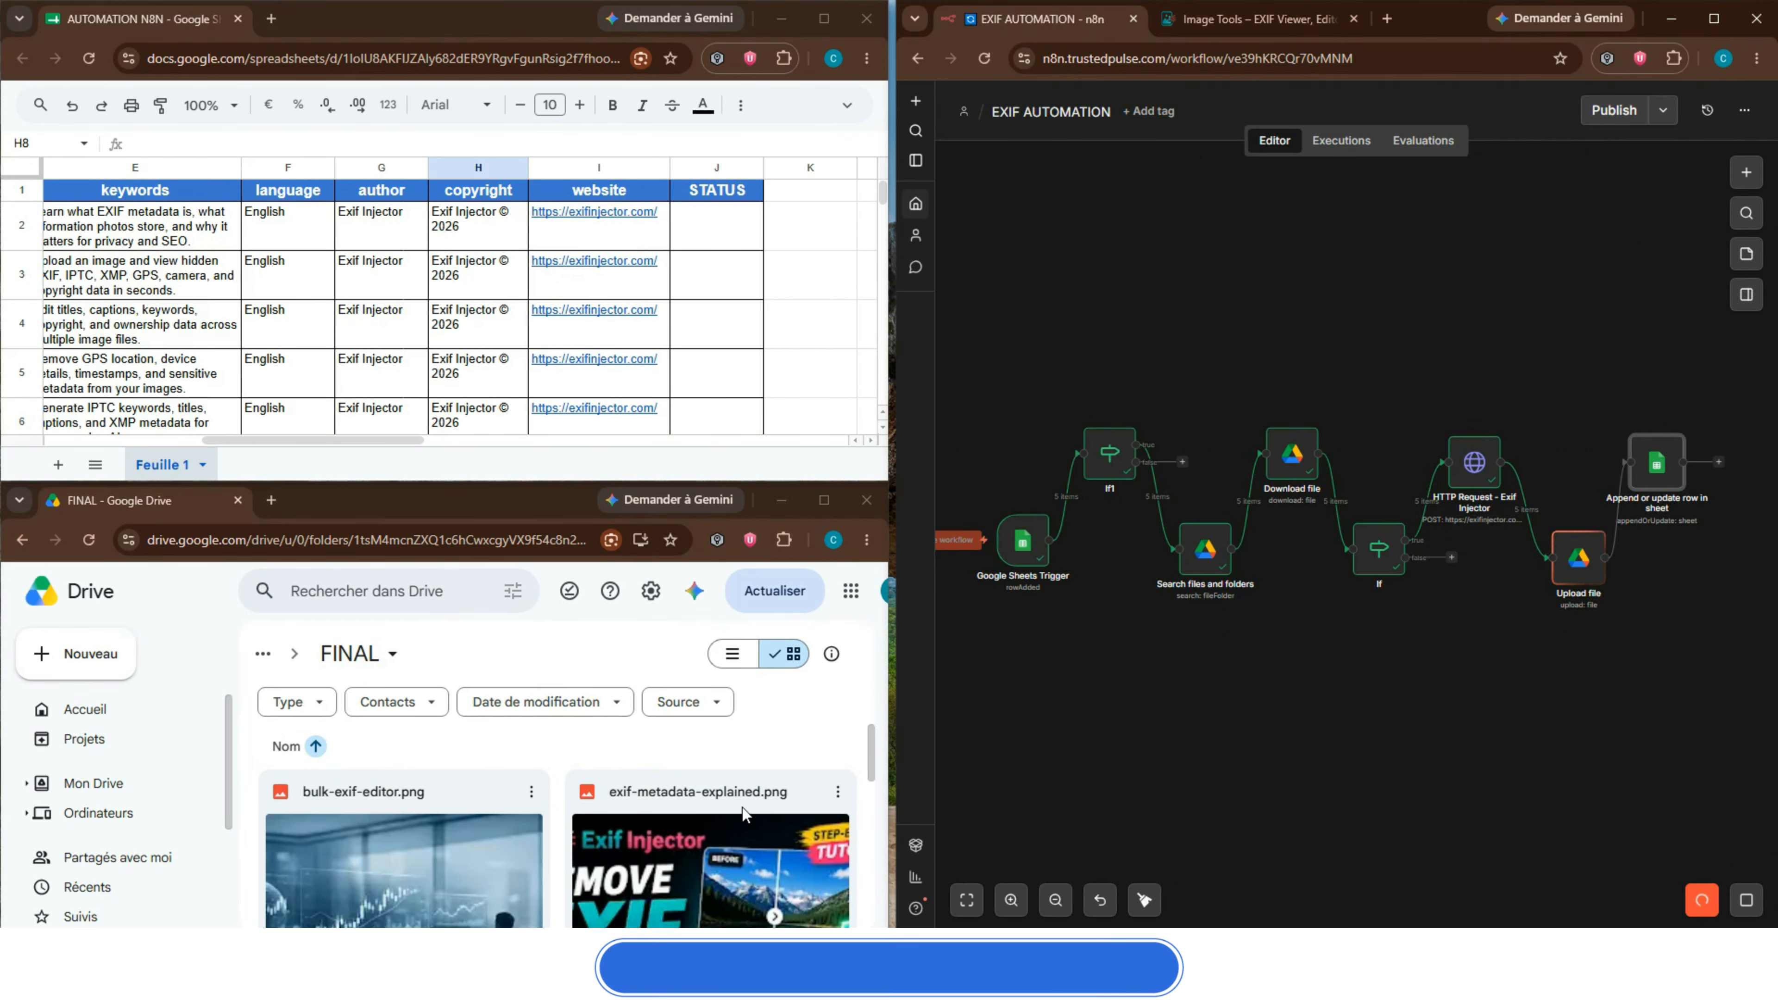
pyautogui.scroll(-3, 744, 813)
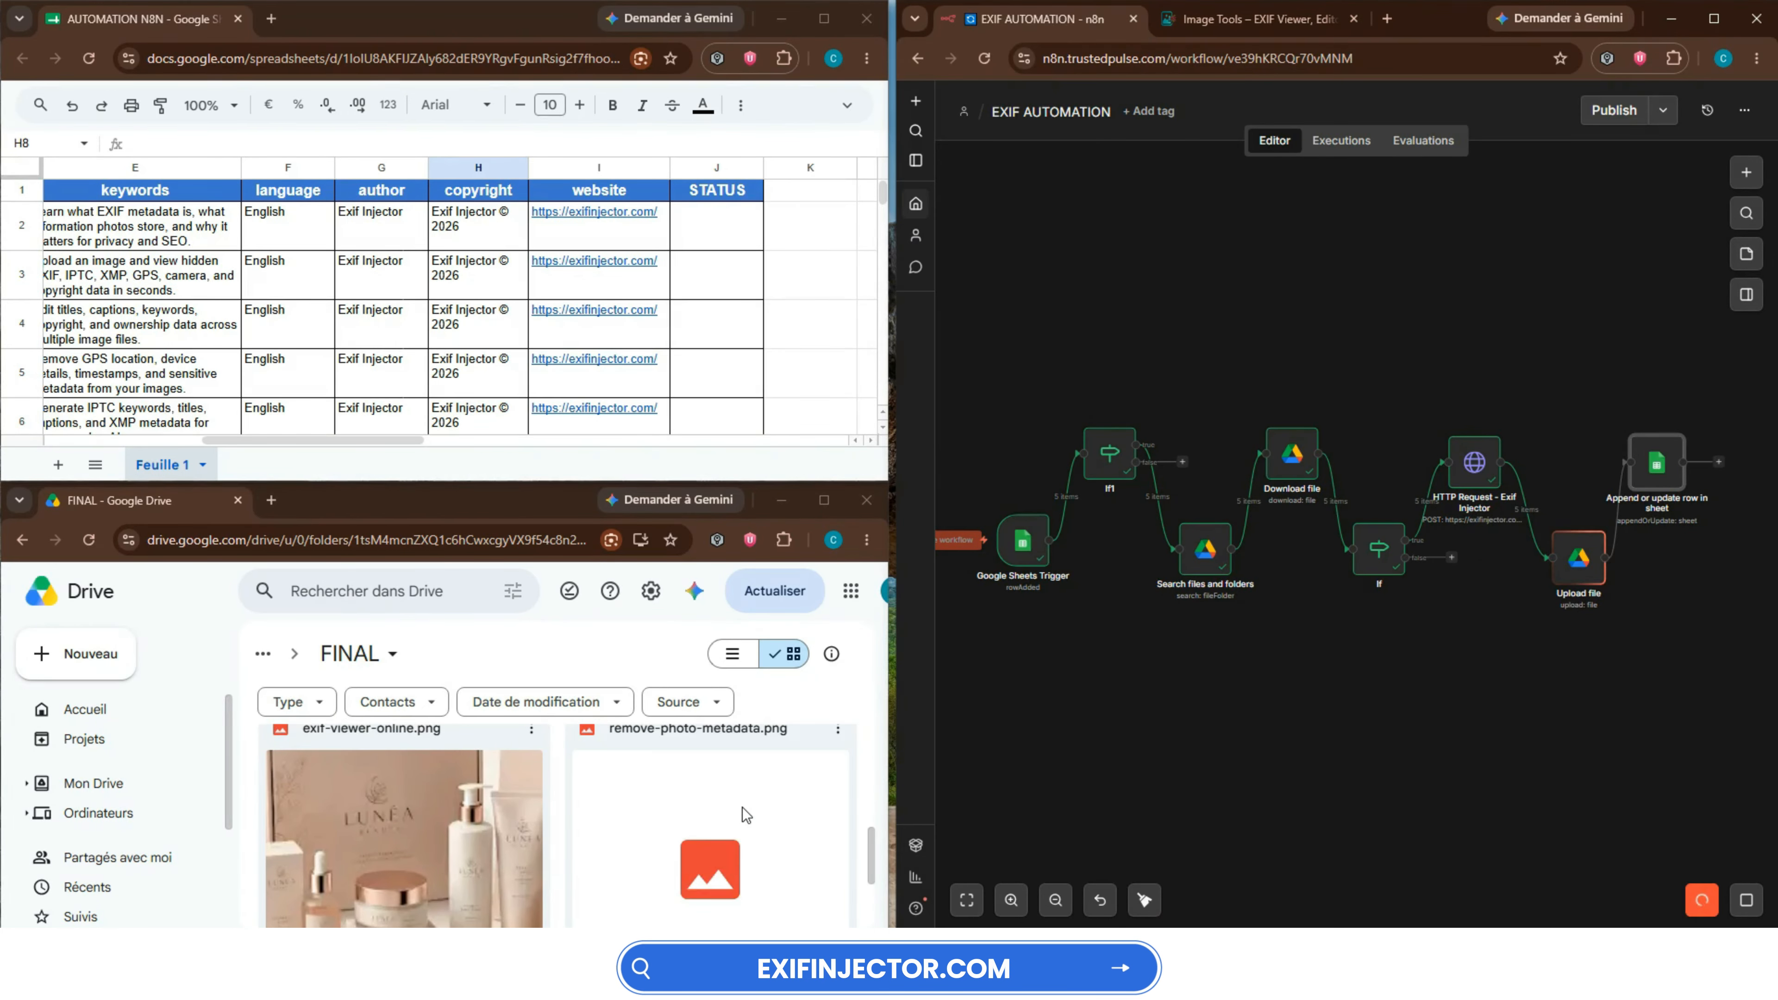
pyautogui.scroll(-3, 743, 810)
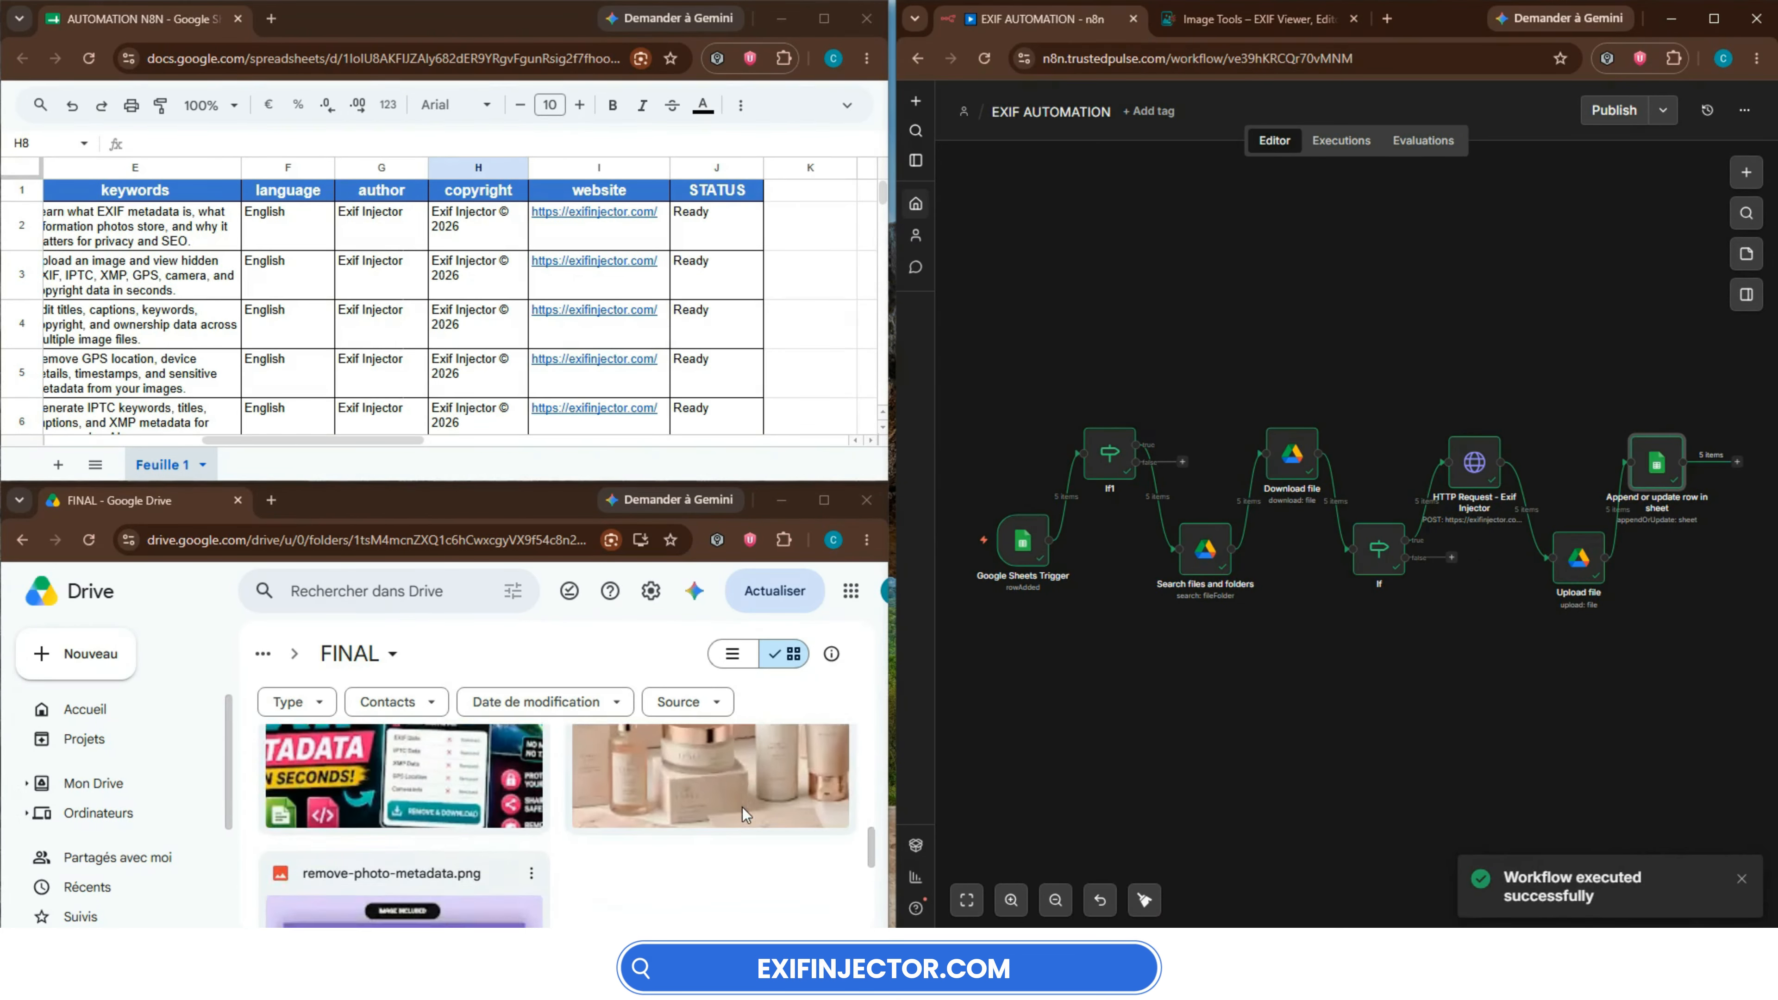
pyautogui.scroll(6, 743, 808)
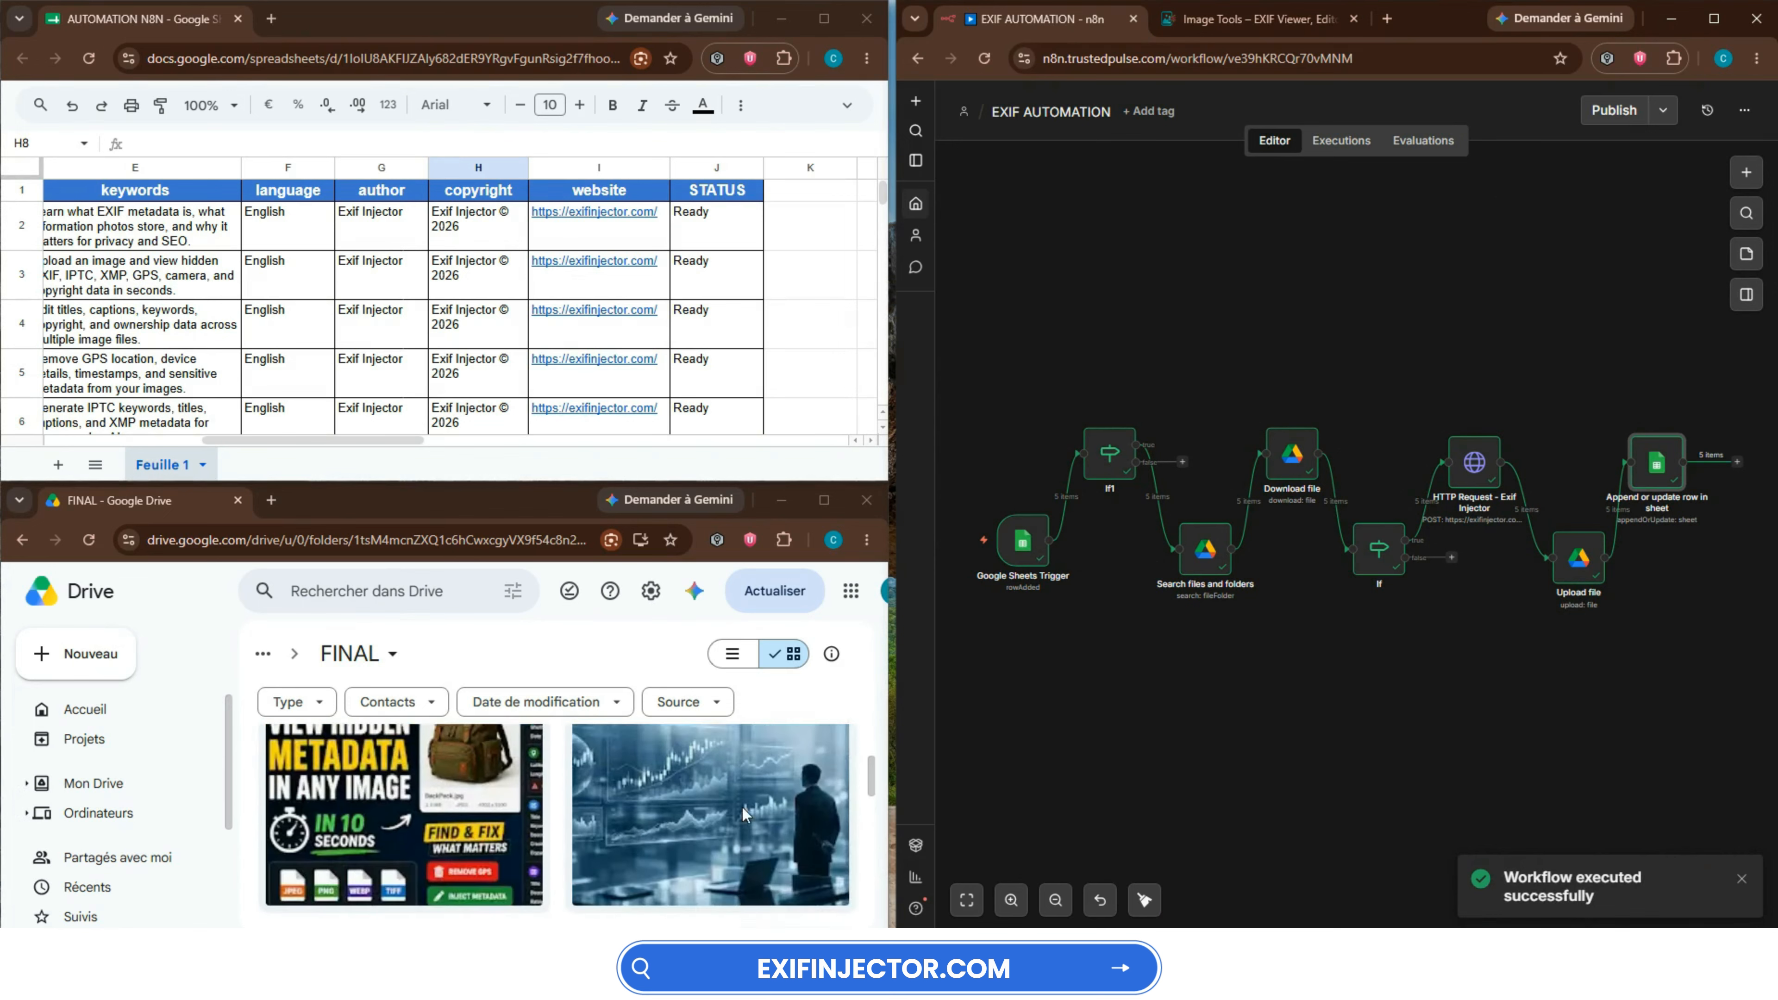
# - Check the STATUS cells of rows 2 to 6 in the AUTOMATION N8N sheet
pyautogui.click(732, 222)
pyautogui.click(720, 275)
pyautogui.click(734, 325)
pyautogui.click(736, 373)
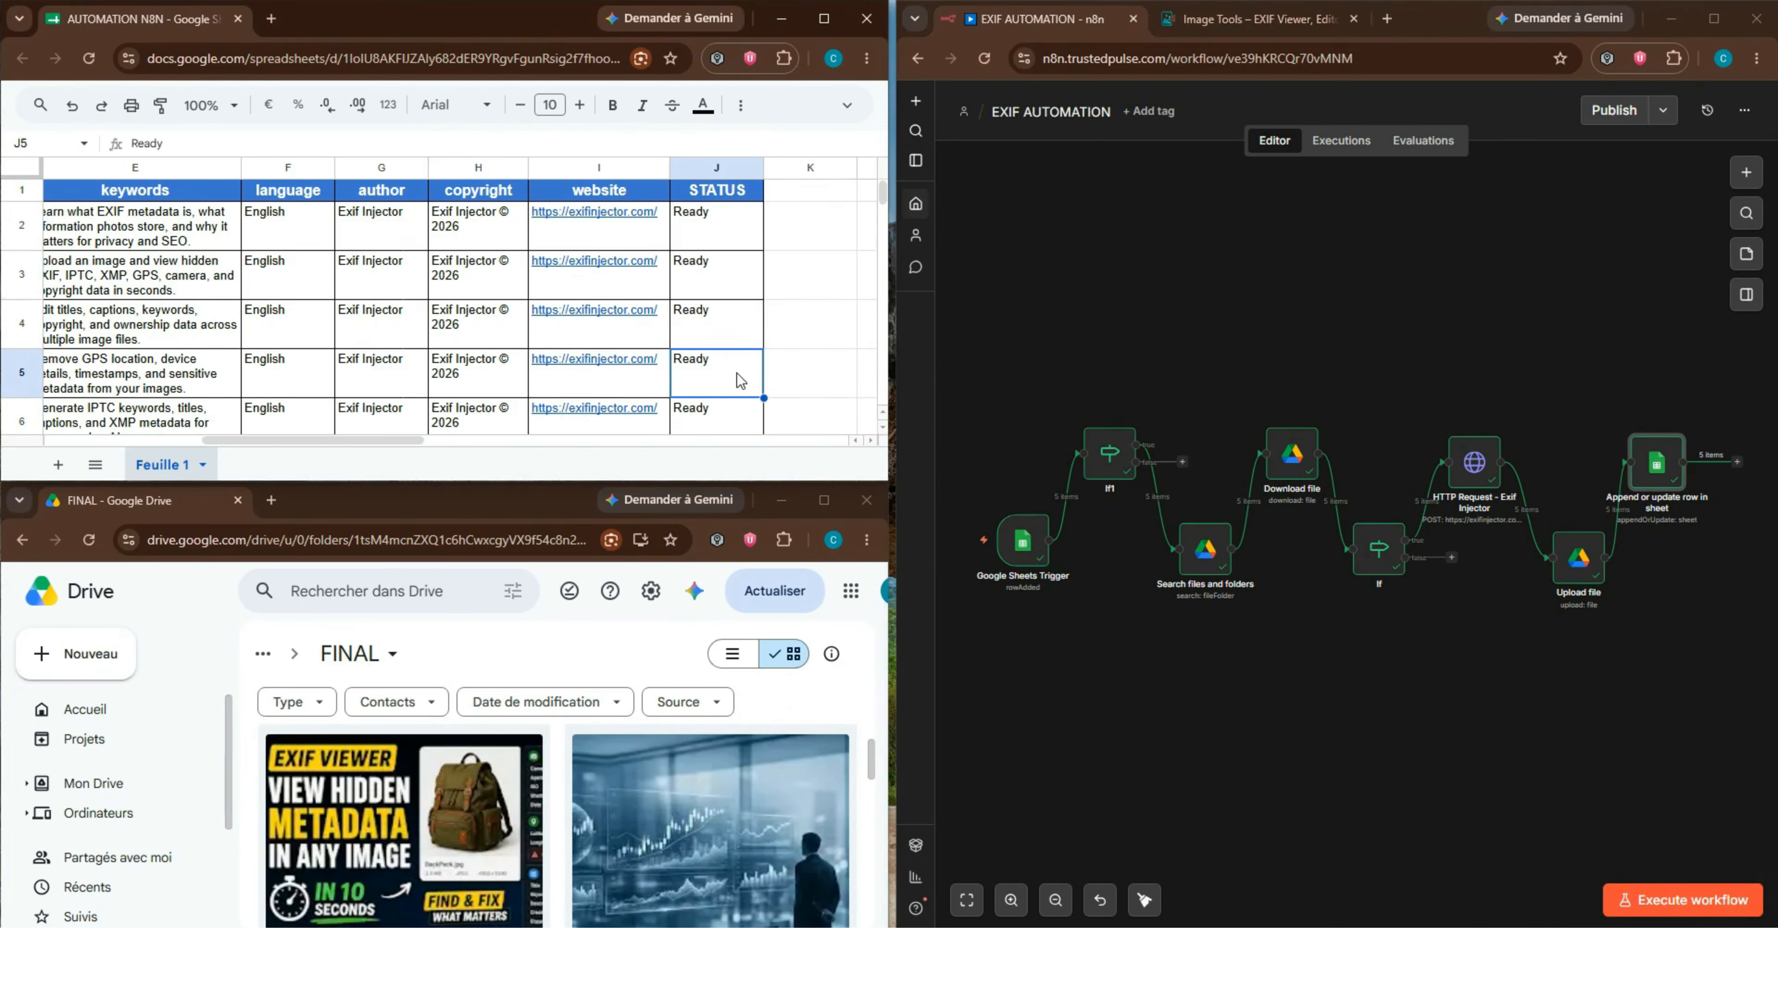
pyautogui.click(736, 420)
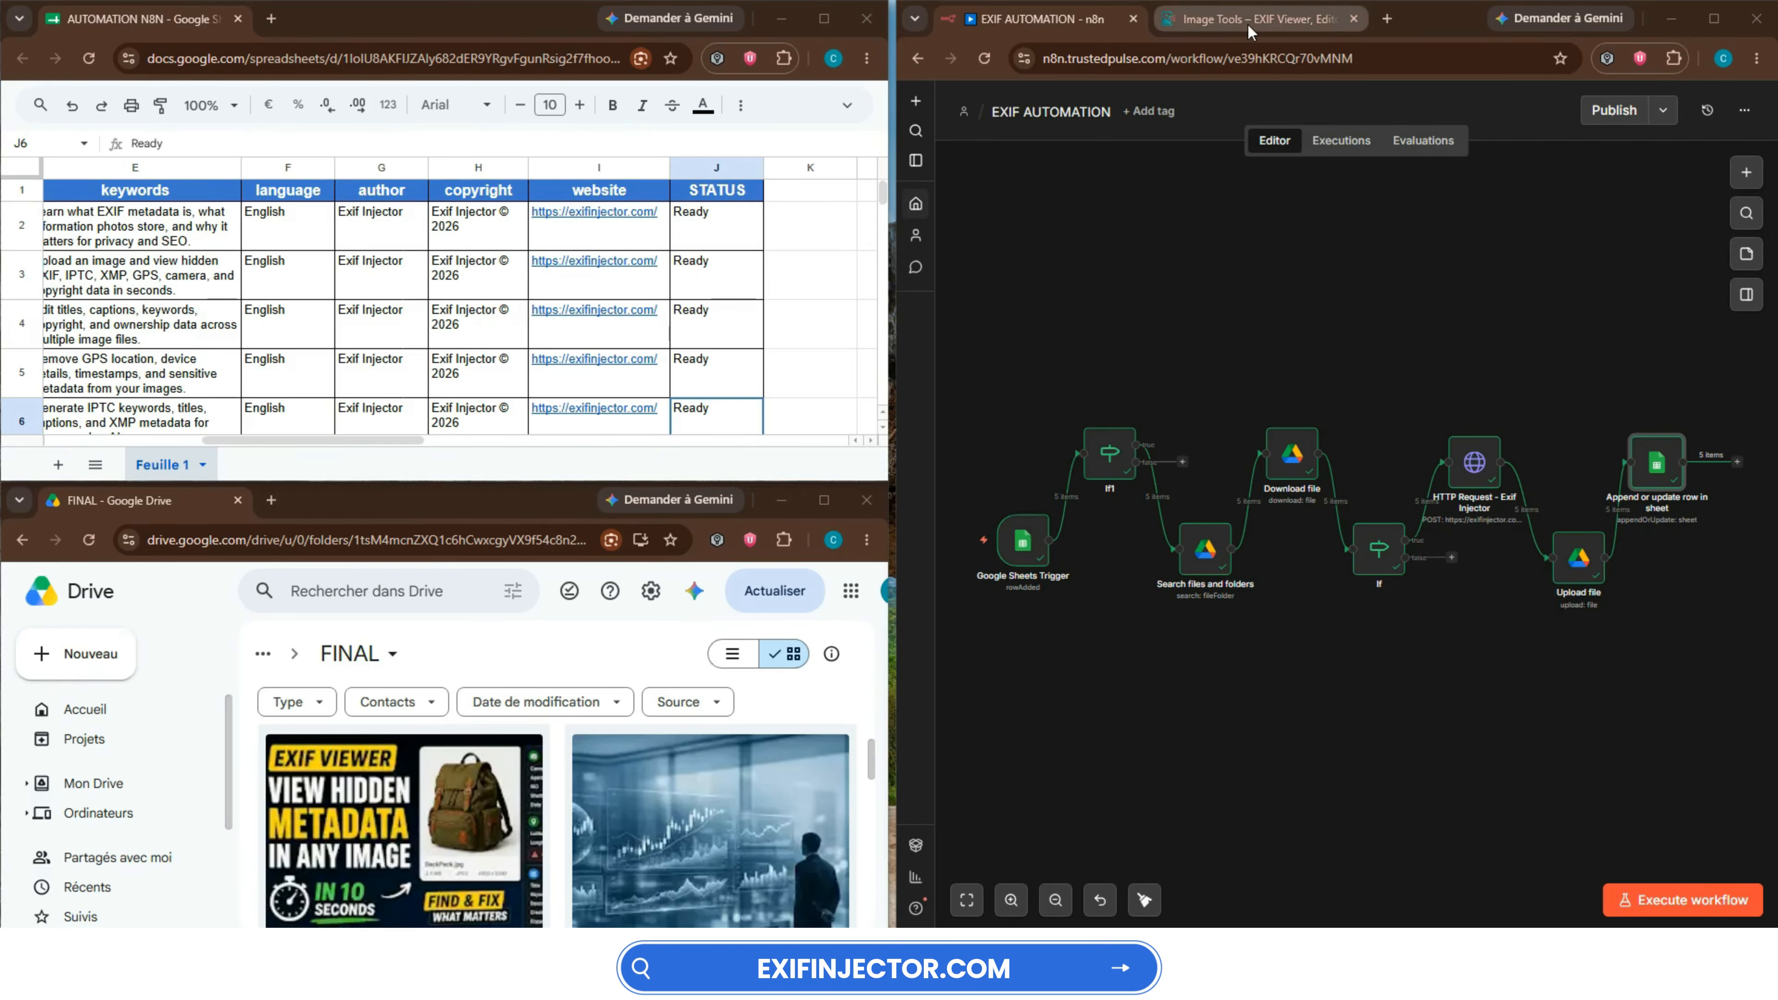
# - Download ai-image-metadata-generator.png from the FINAL folder in Google Drive
pyautogui.scroll(1, 439, 848)
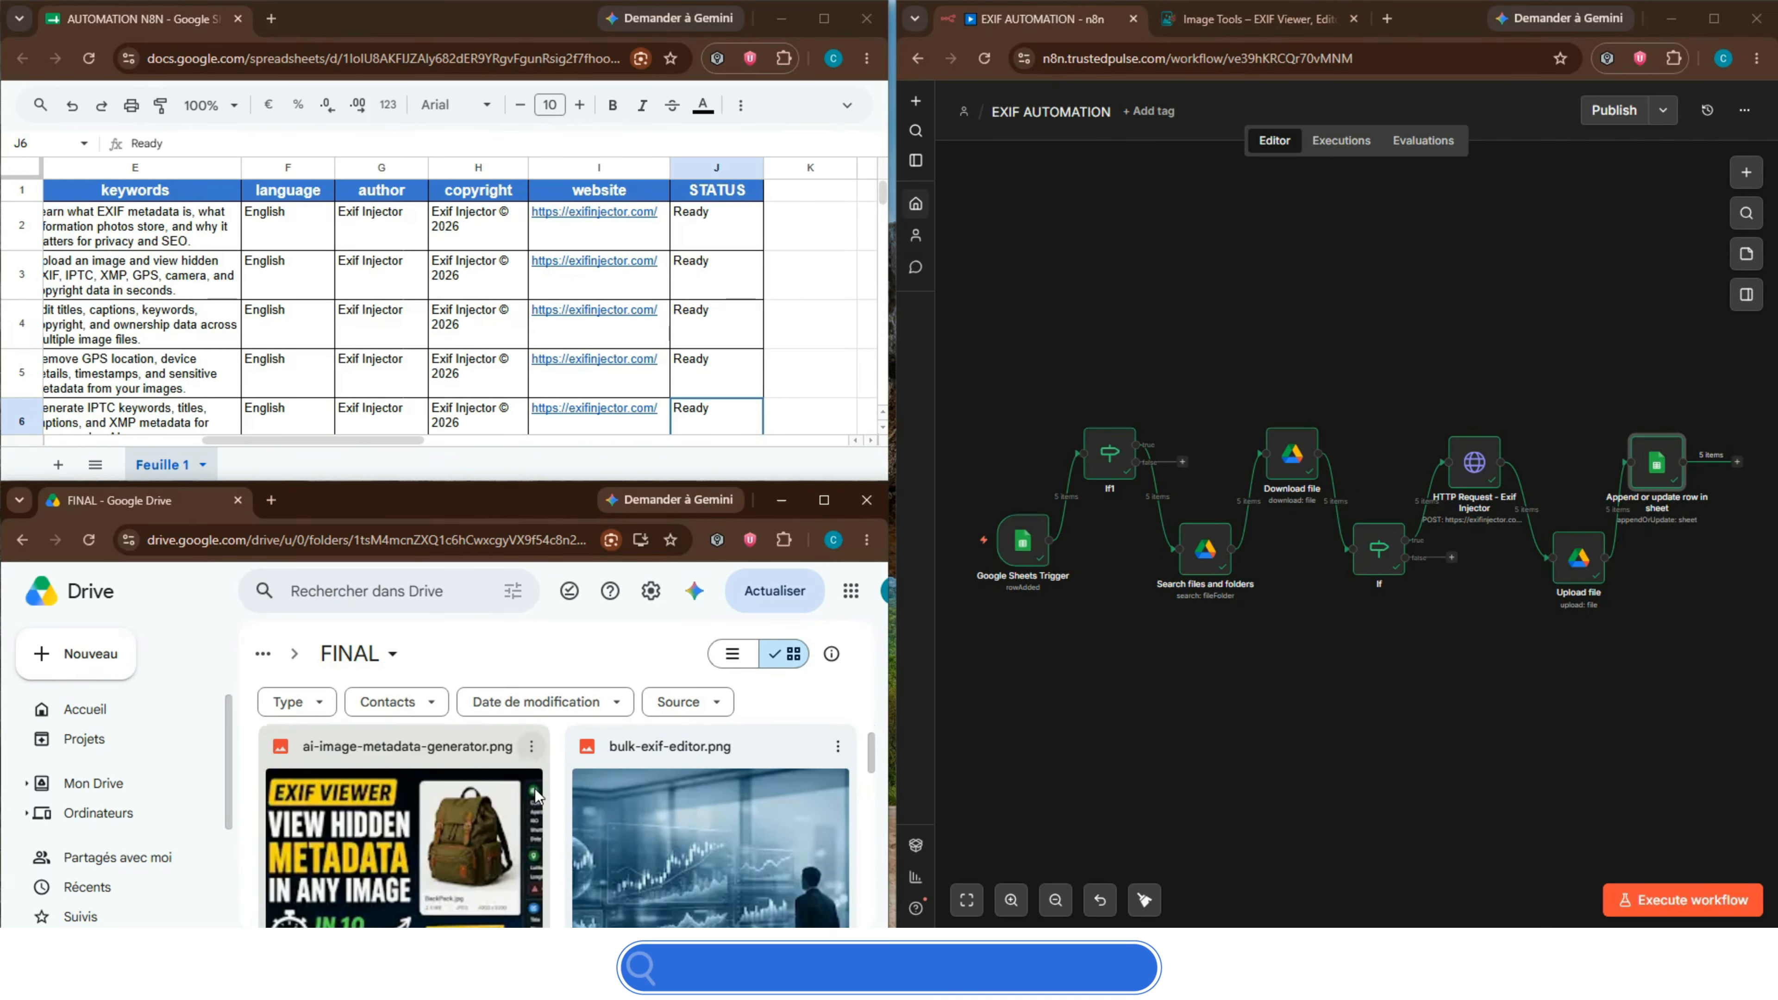
pyautogui.click(527, 773)
pyautogui.click(531, 747)
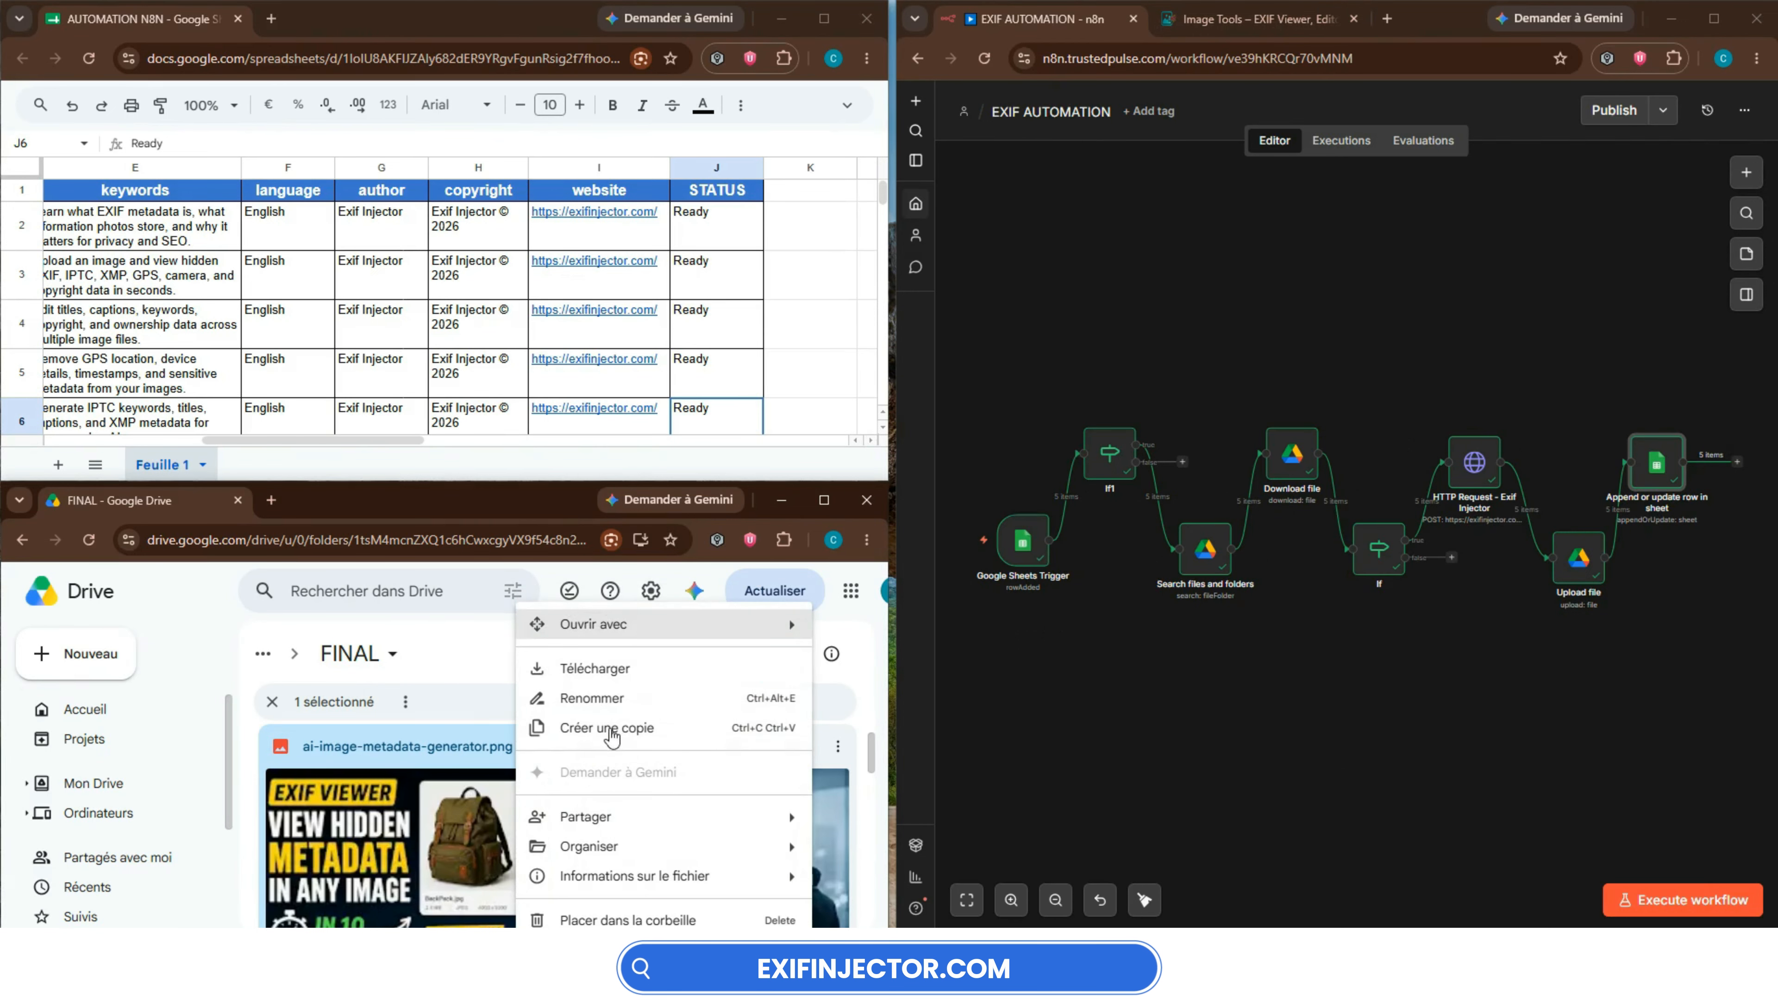
pyautogui.click(607, 670)
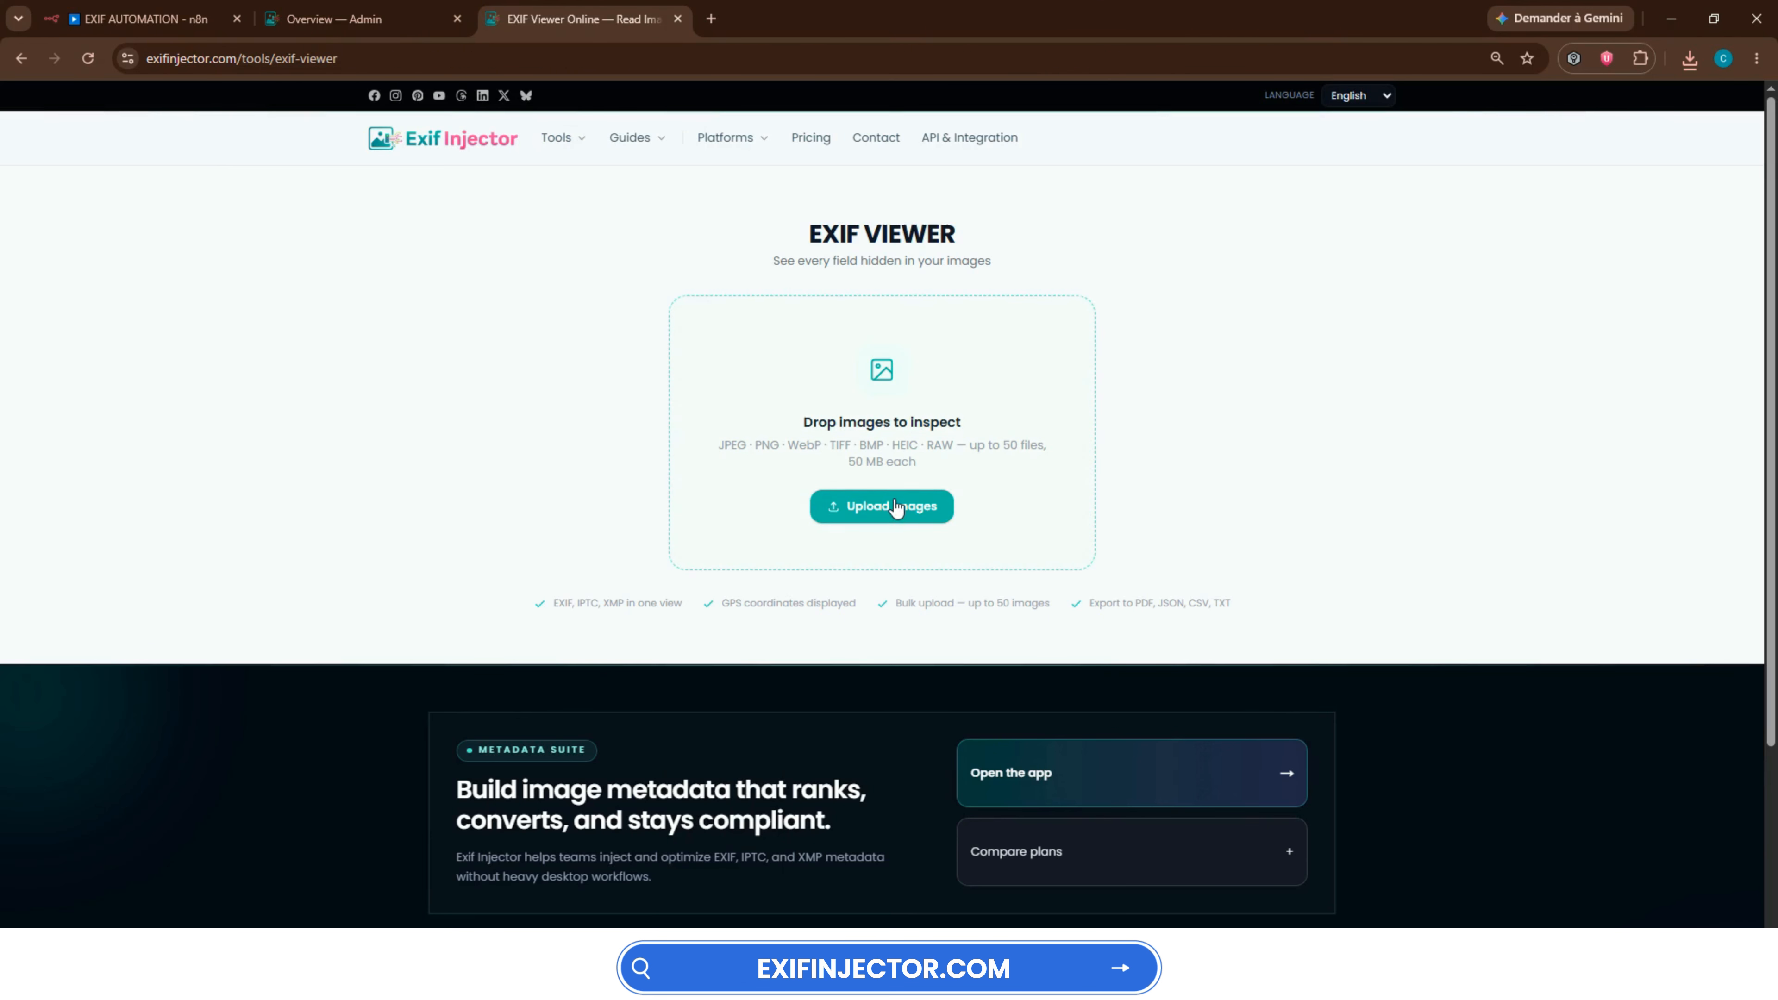
# - Upload ai-image-metadata-generator (2).png from Downloads to the Exif Injector EXIF Viewer and review all its metadata fields
pyautogui.click(899, 506)
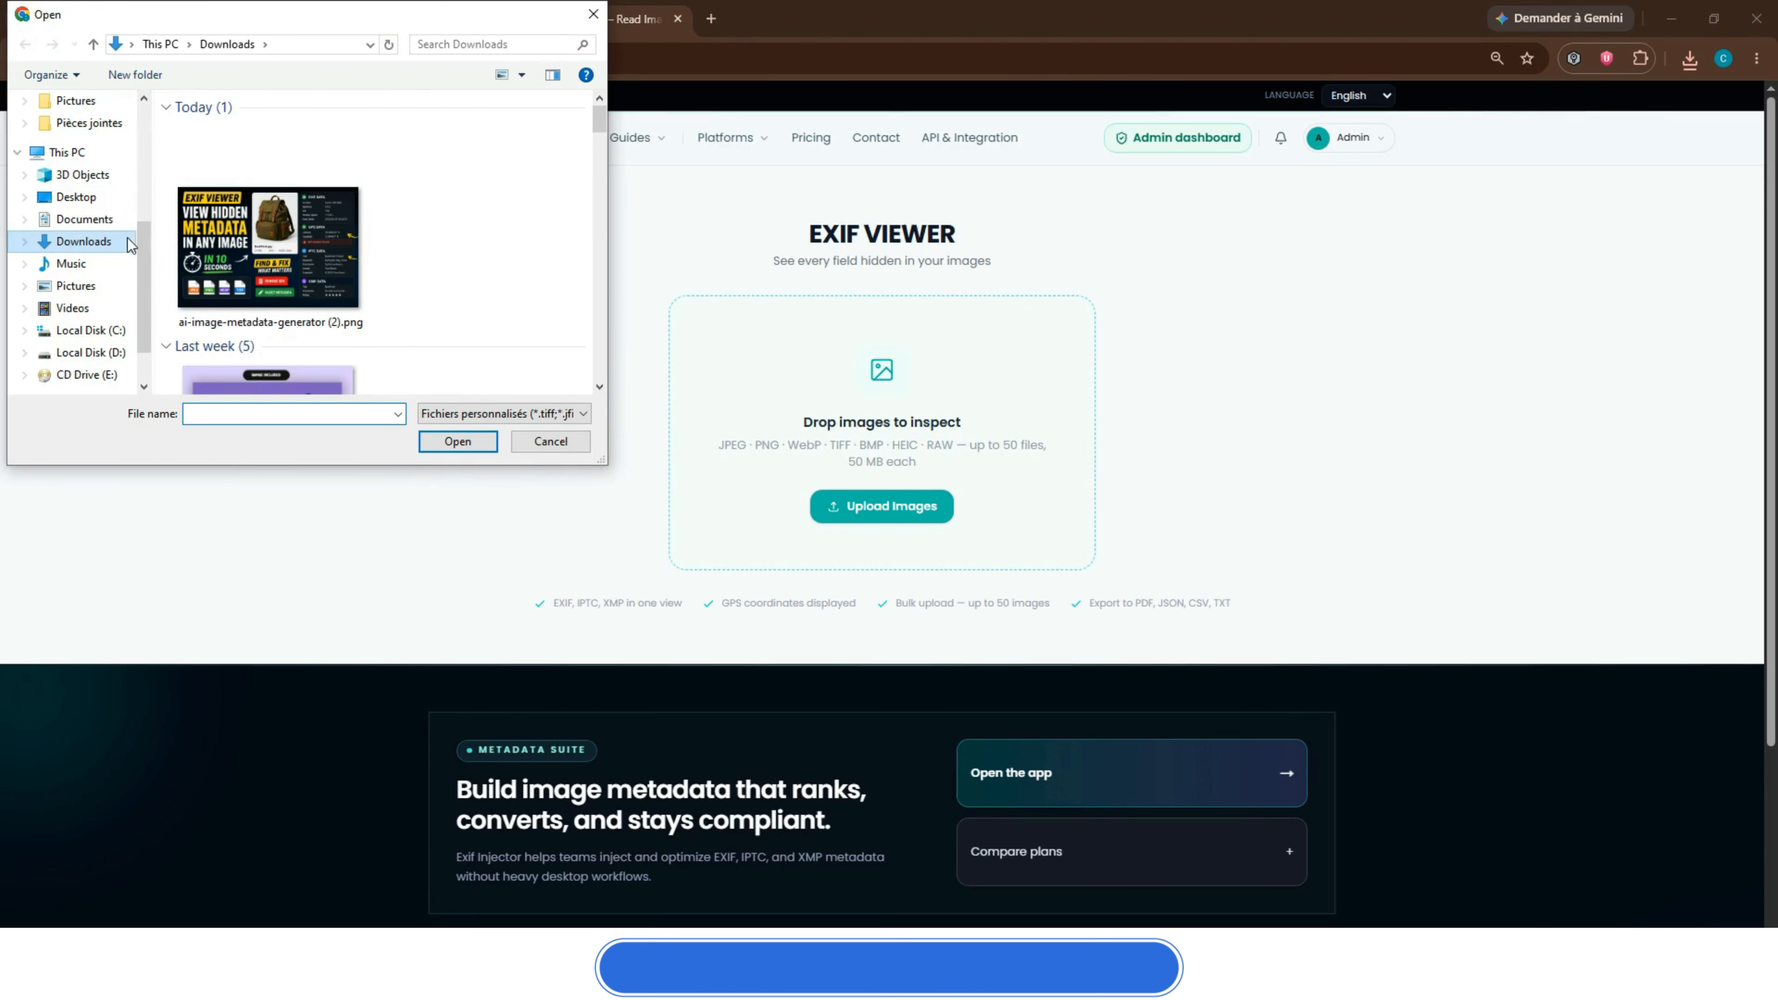
pyautogui.doubleClick(282, 252)
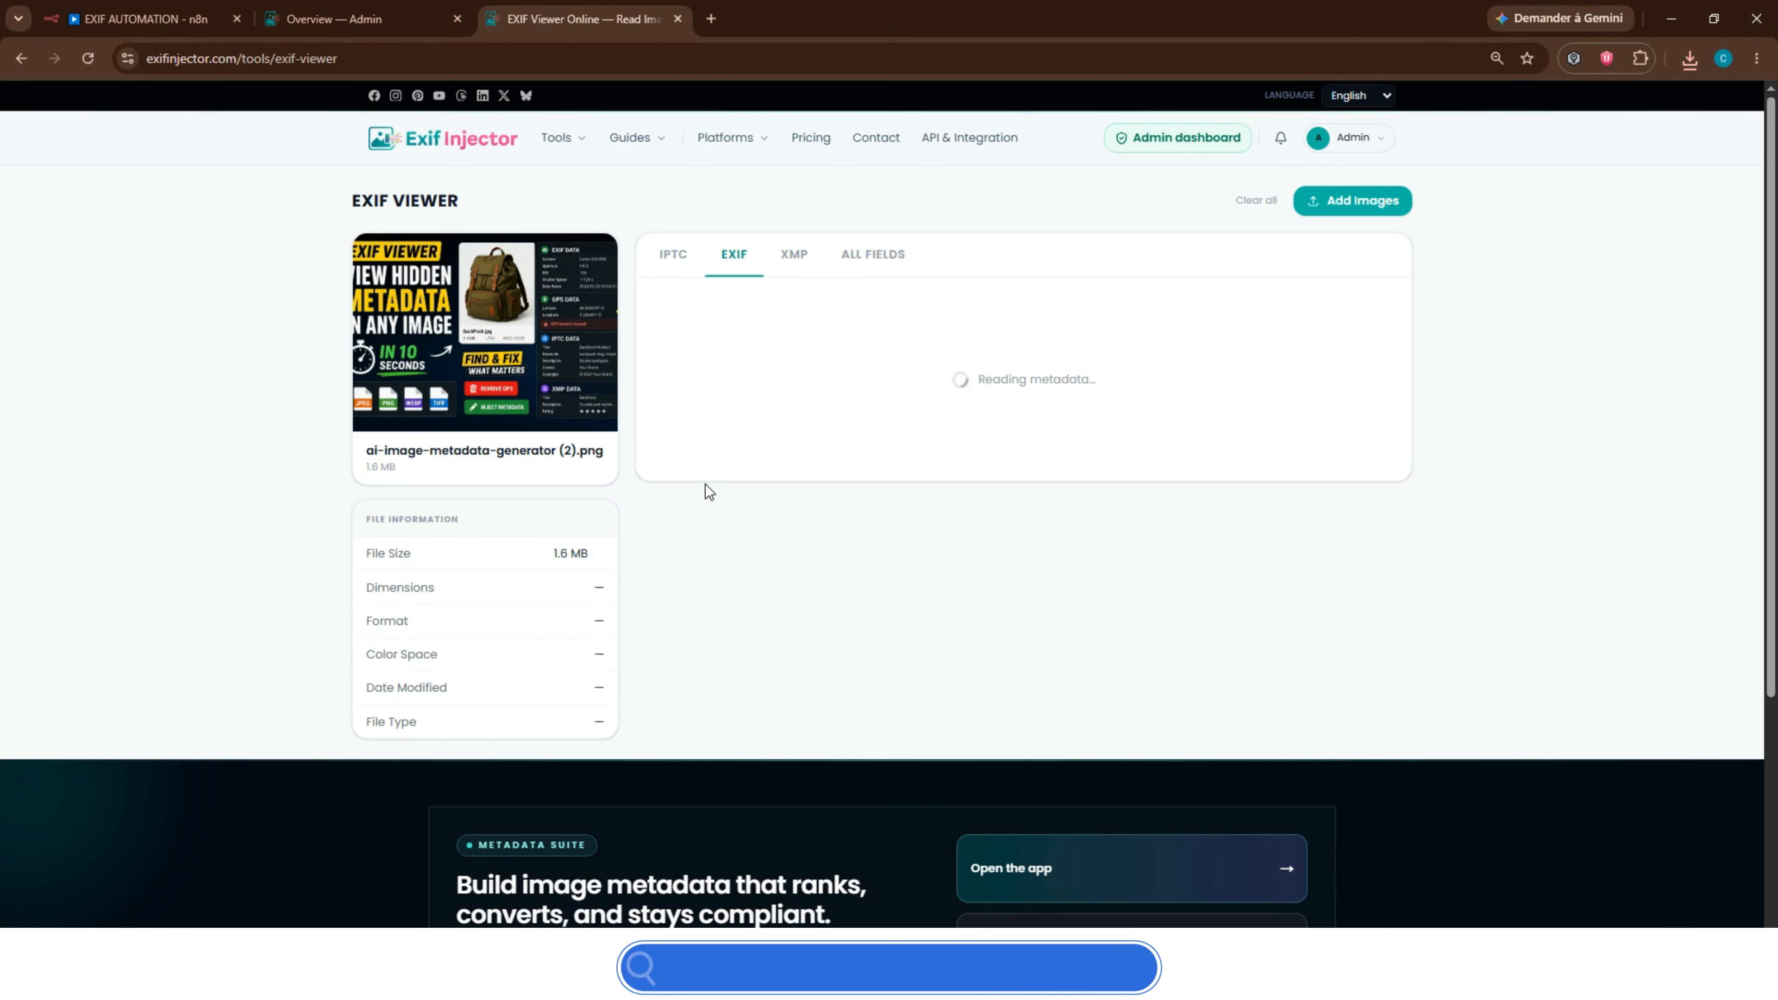
pyautogui.click(868, 254)
pyautogui.scroll(-9, 934, 426)
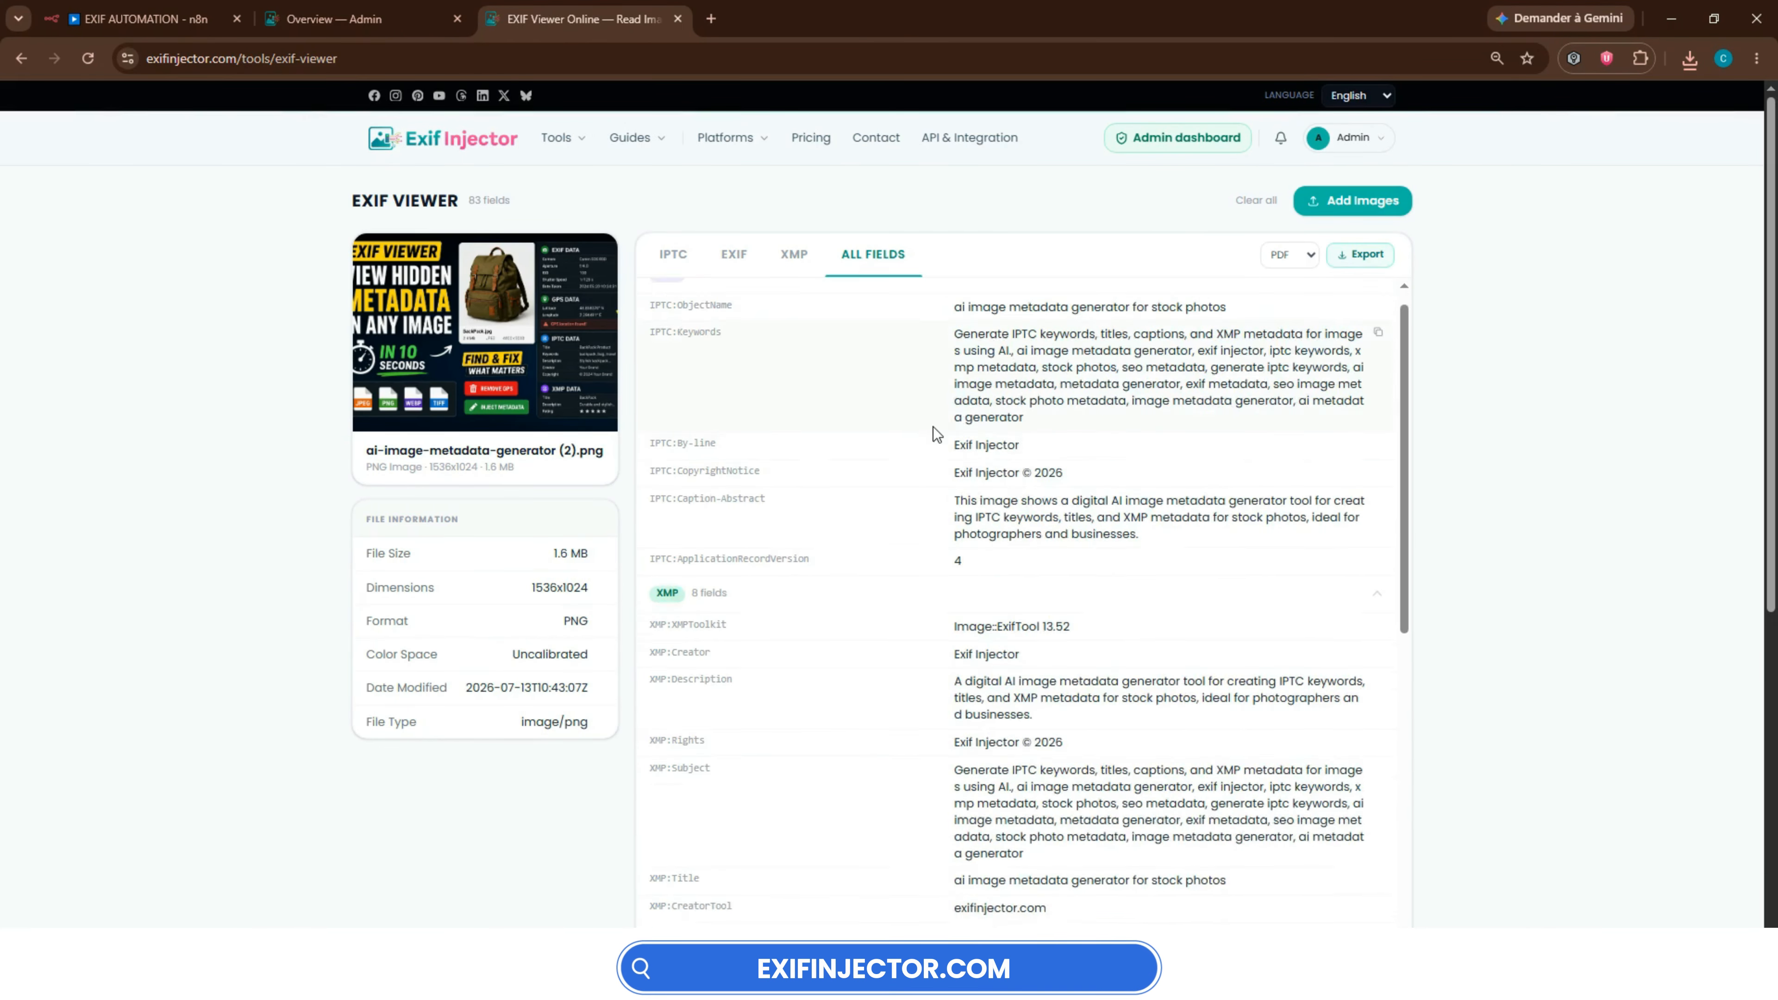
pyautogui.scroll(9, 935, 426)
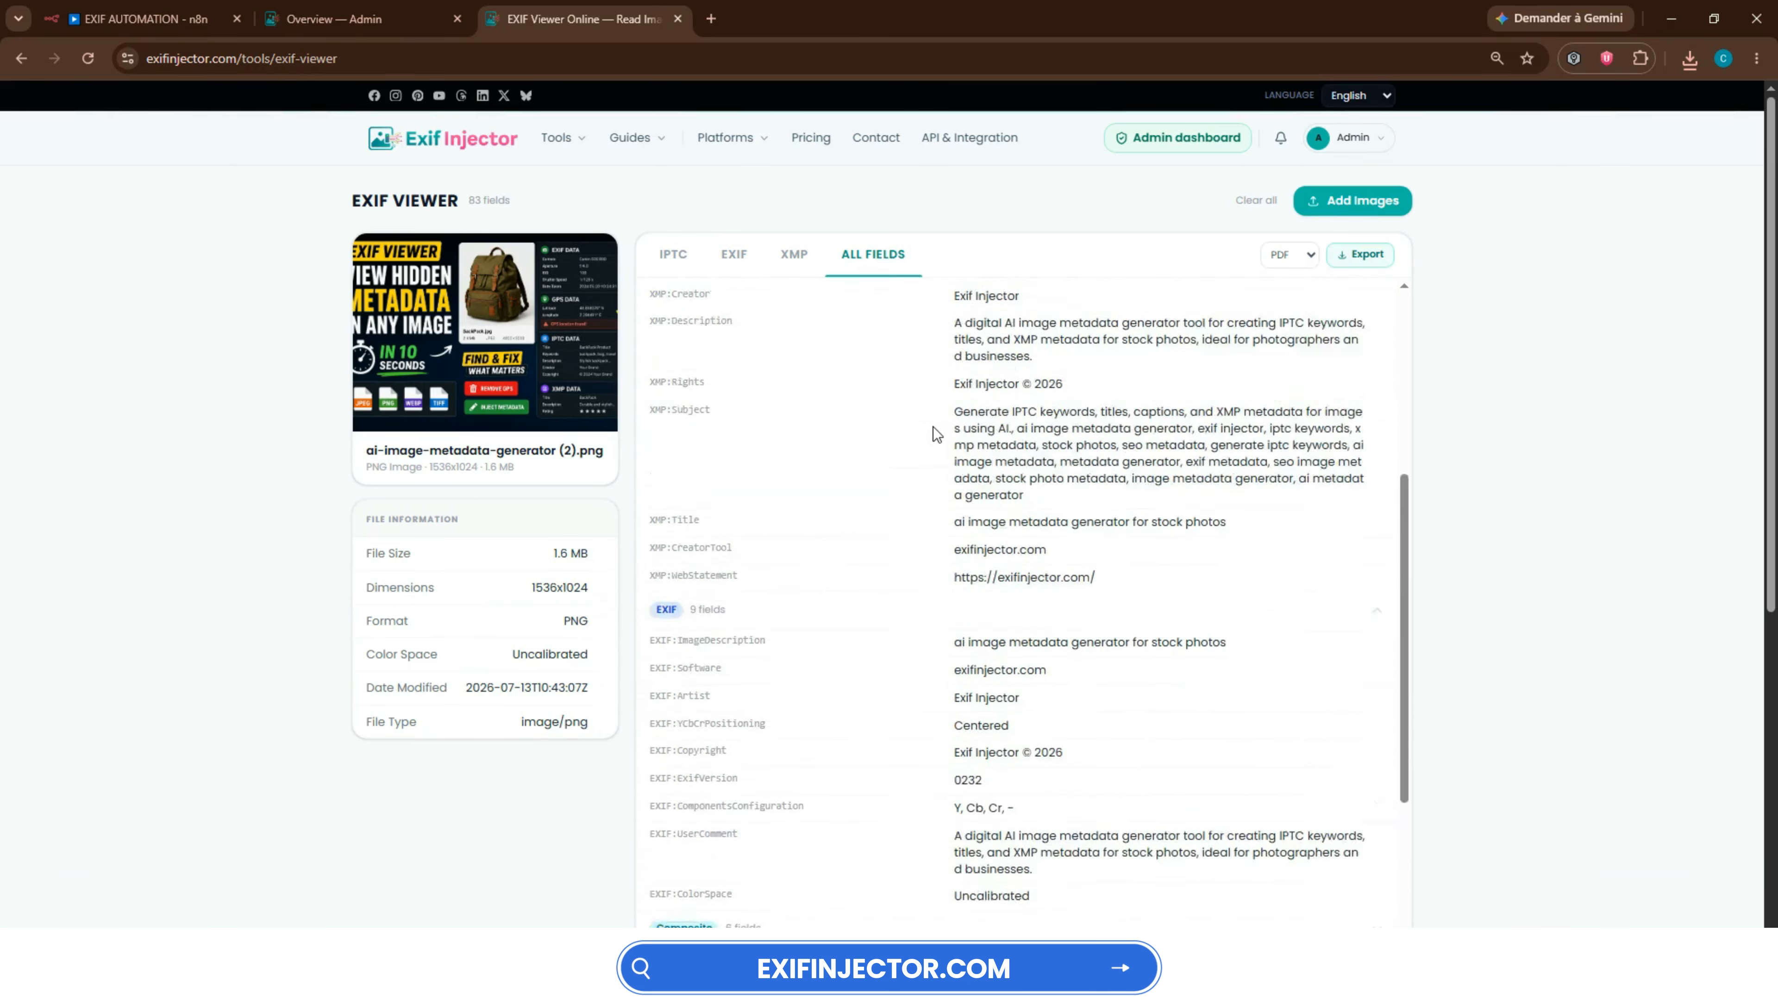